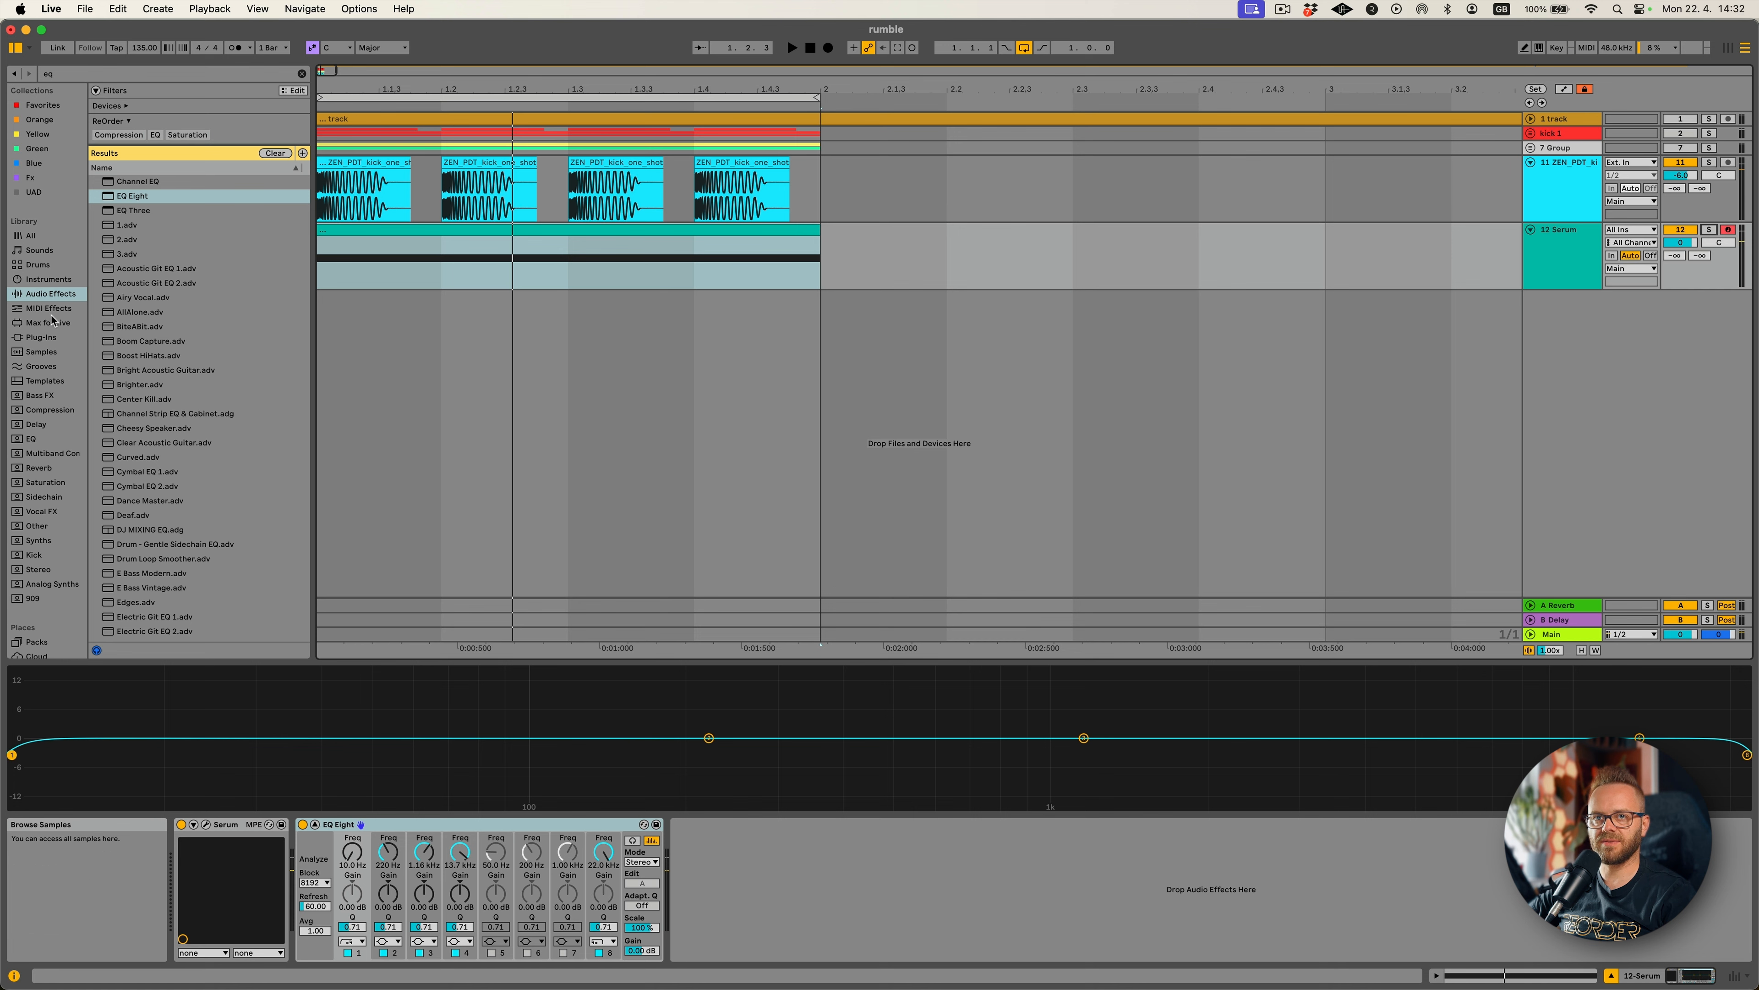
Duplicate the Serum noise clip and the kick clips to fill two bars, and extend the loop to bar 3.
{"action": "key", "text": "space"}
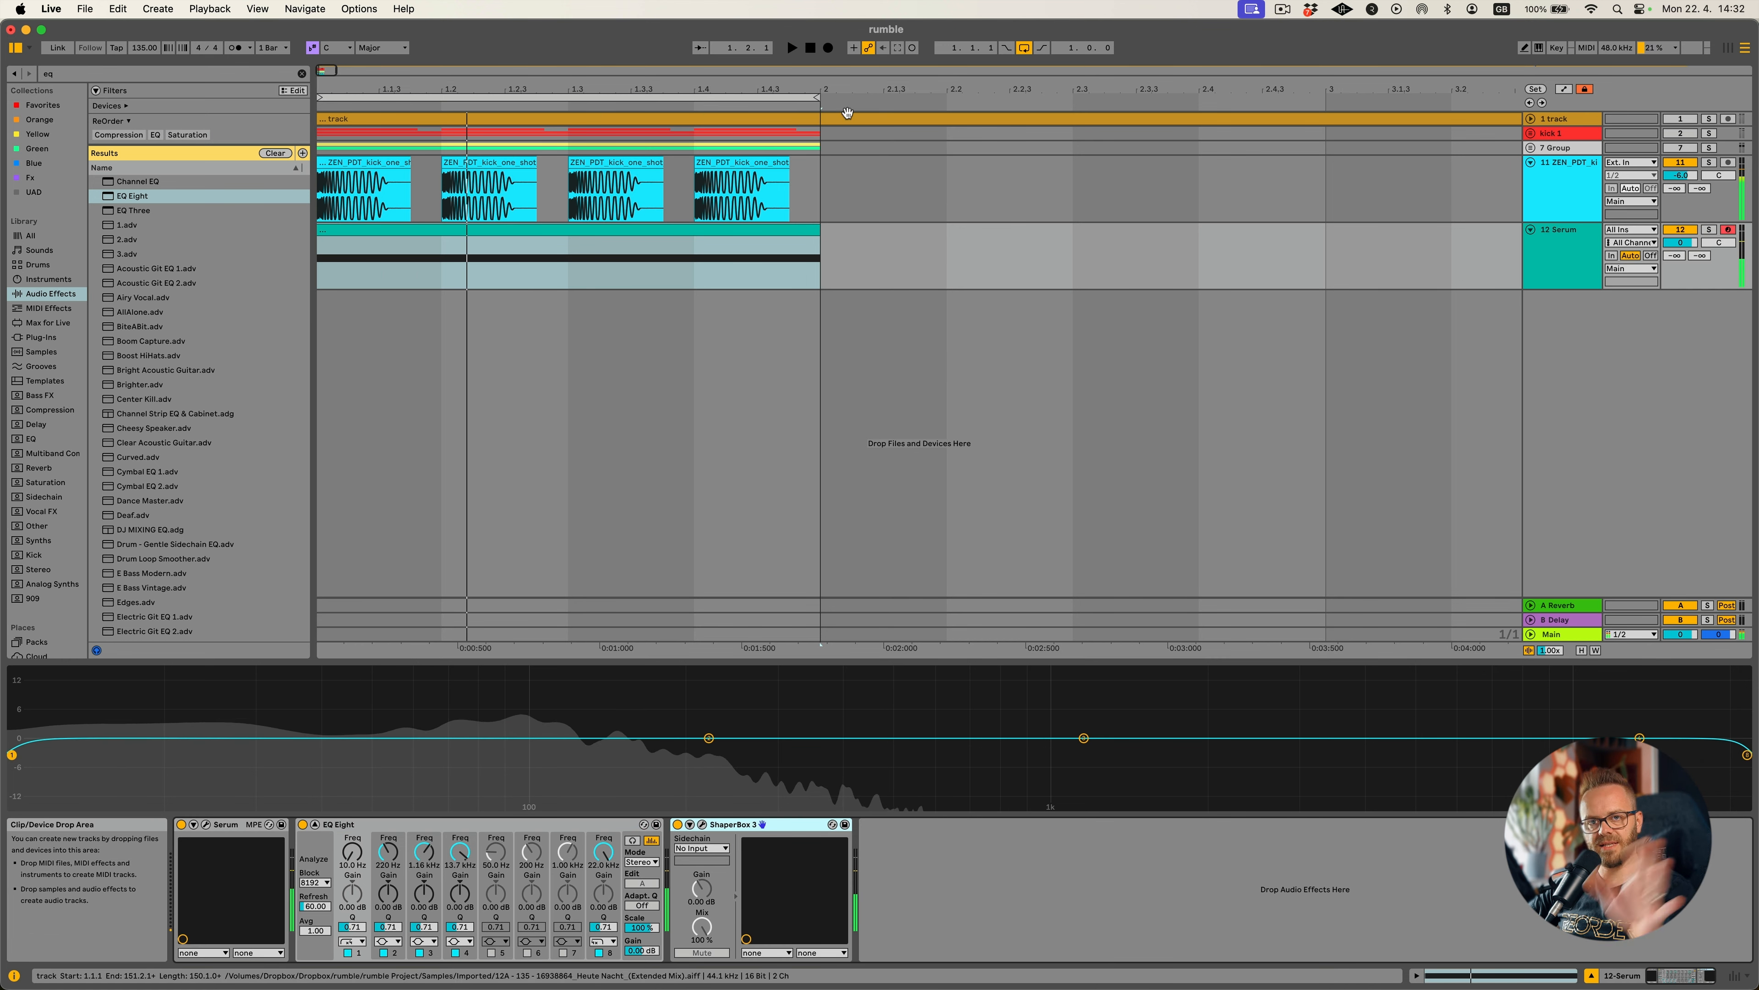
{"action": "scroll", "coordinate": [847, 113], "scroll_direction": "down", "scroll_amount": 3}
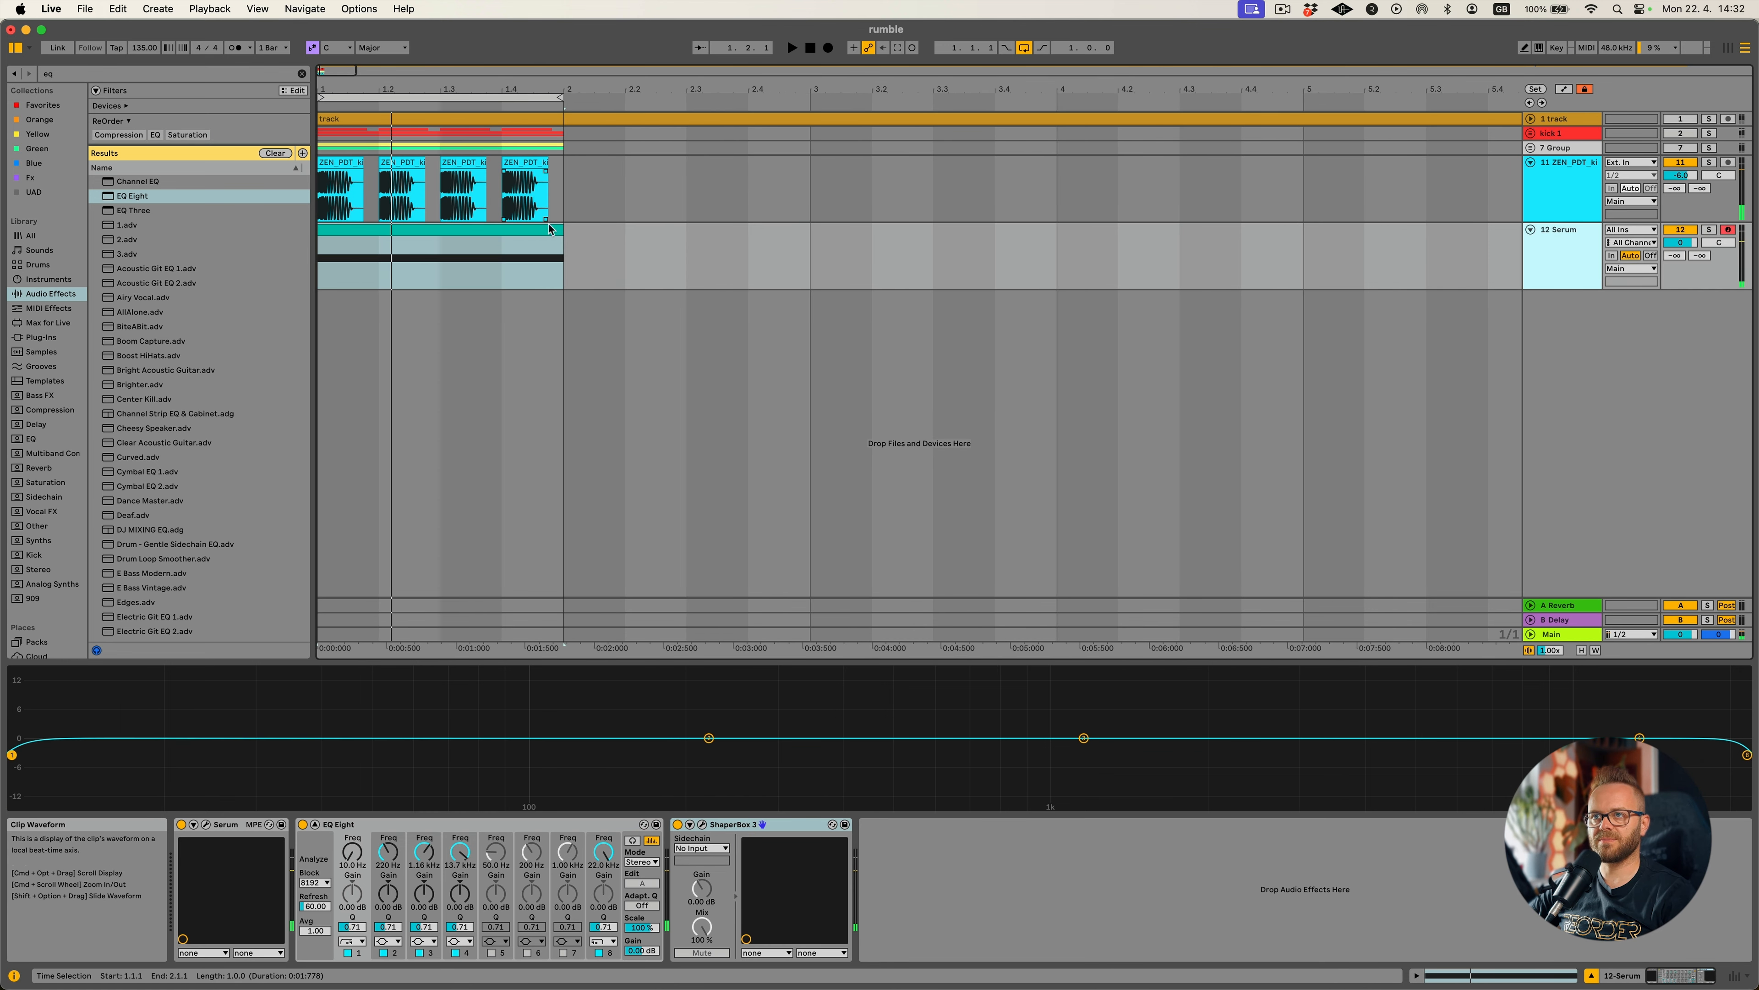
{"action": "left_click", "coordinate": [554, 228]}
{"action": "key", "text": "super+d"}
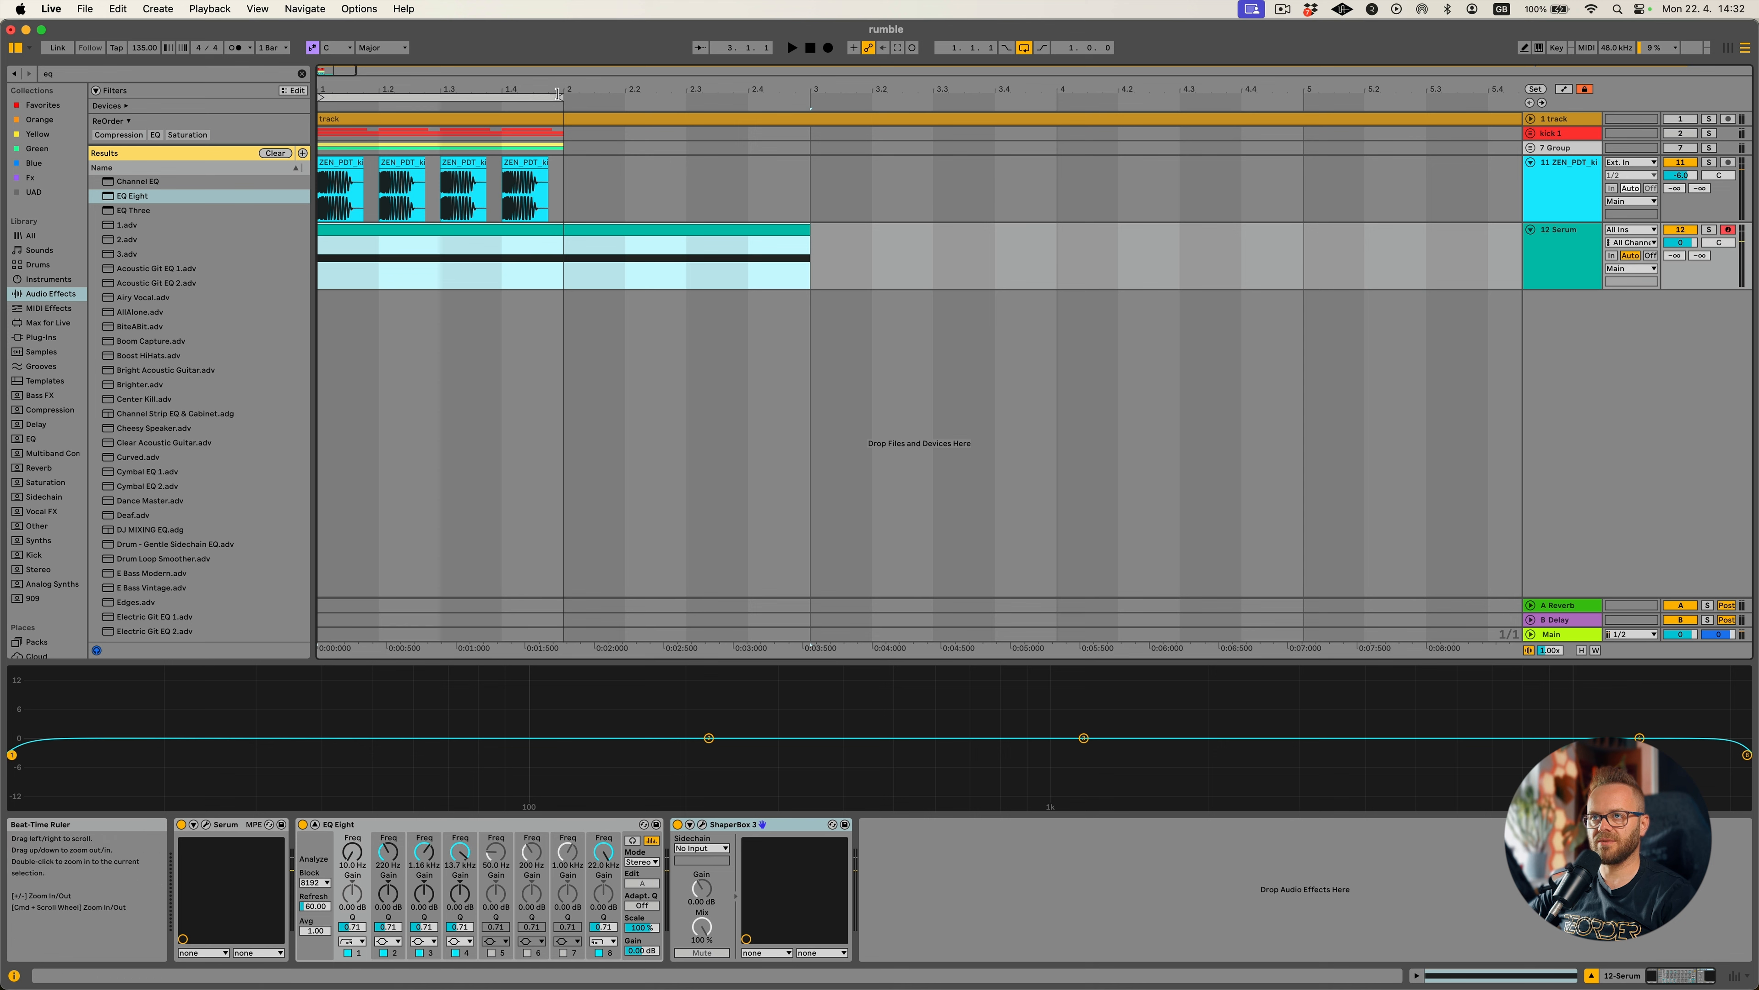
{"action": "left_click_drag", "start_coordinate": [559, 94], "coordinate": [790, 127]}
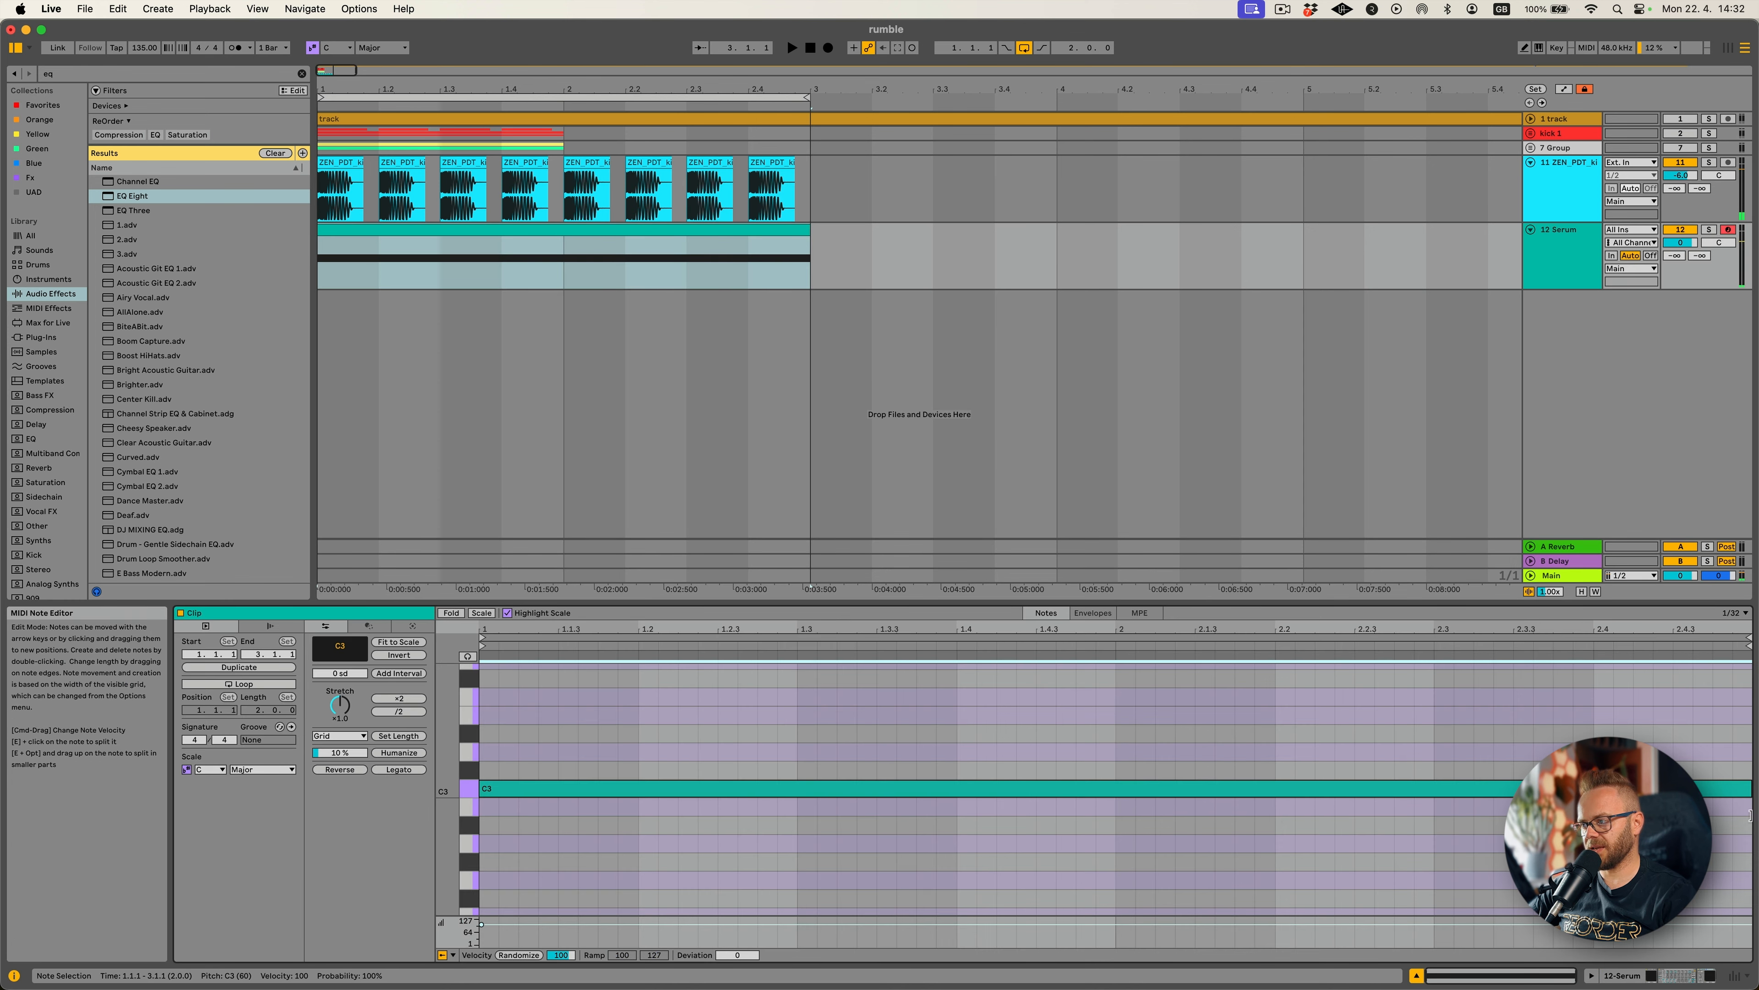
Remove ShaperBox 3 from the Serum track, and freeze and flatten the track to audio.
{"action": "key", "text": "shift+Tab"}
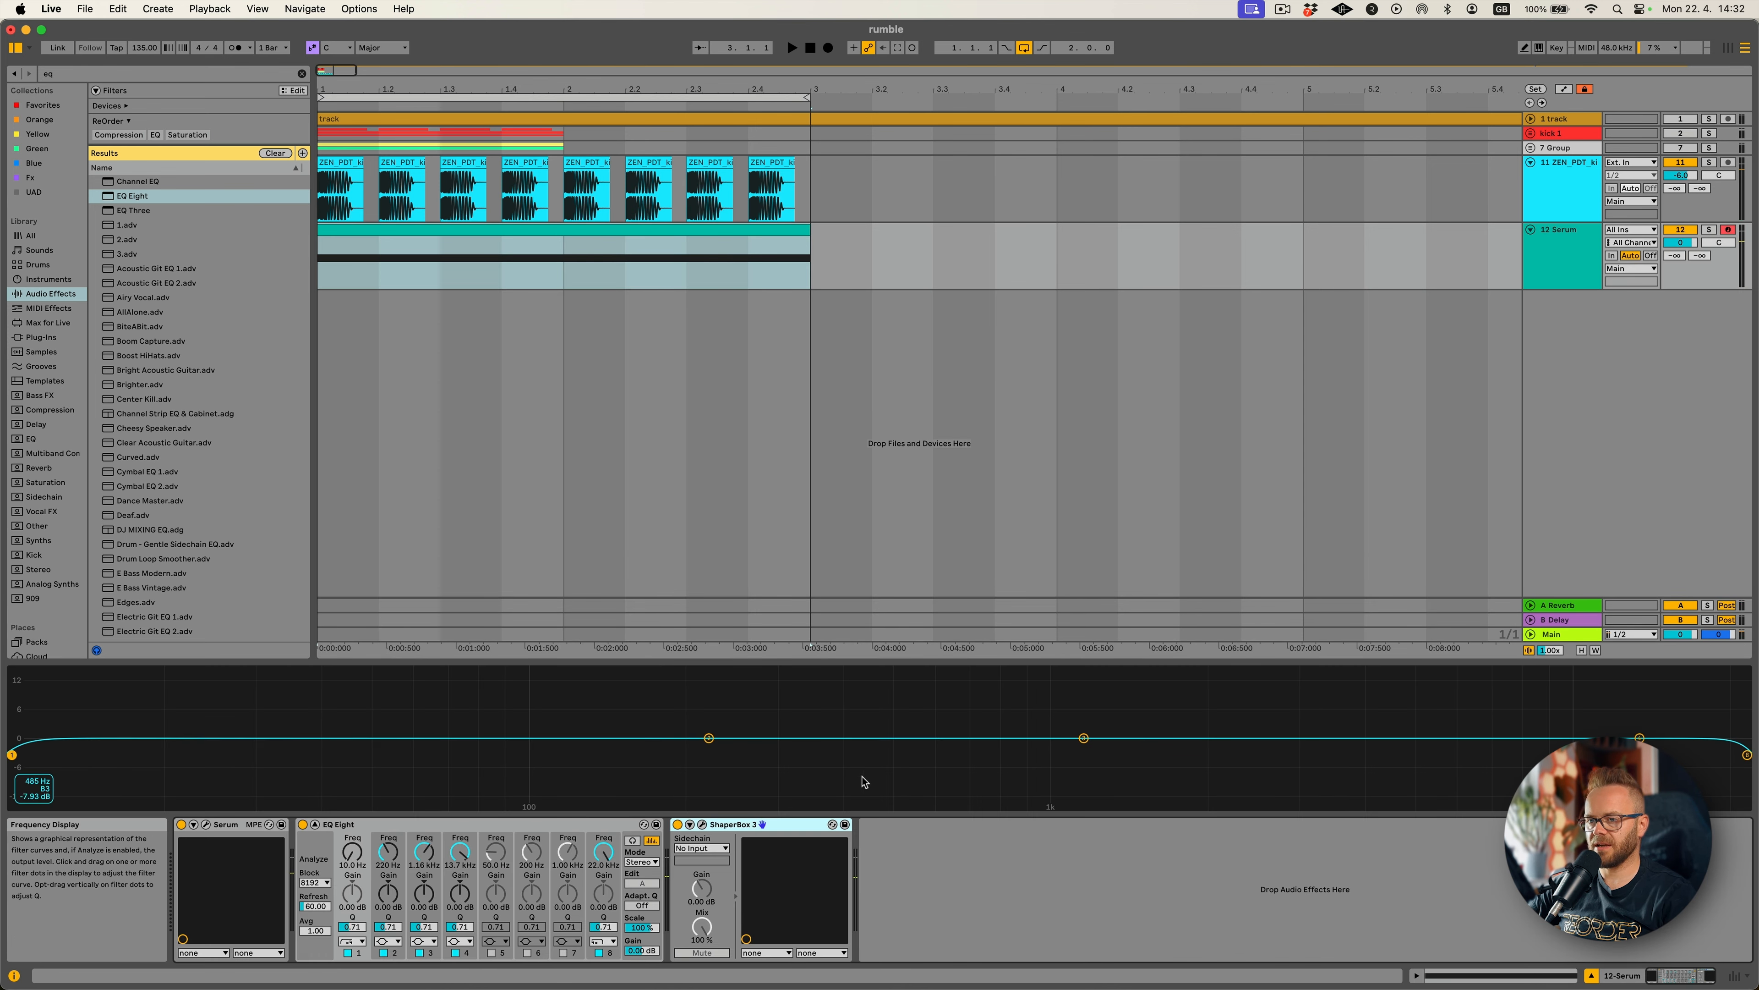
{"action": "key", "text": "Delete"}
{"action": "right_click", "coordinate": [1563, 232]}
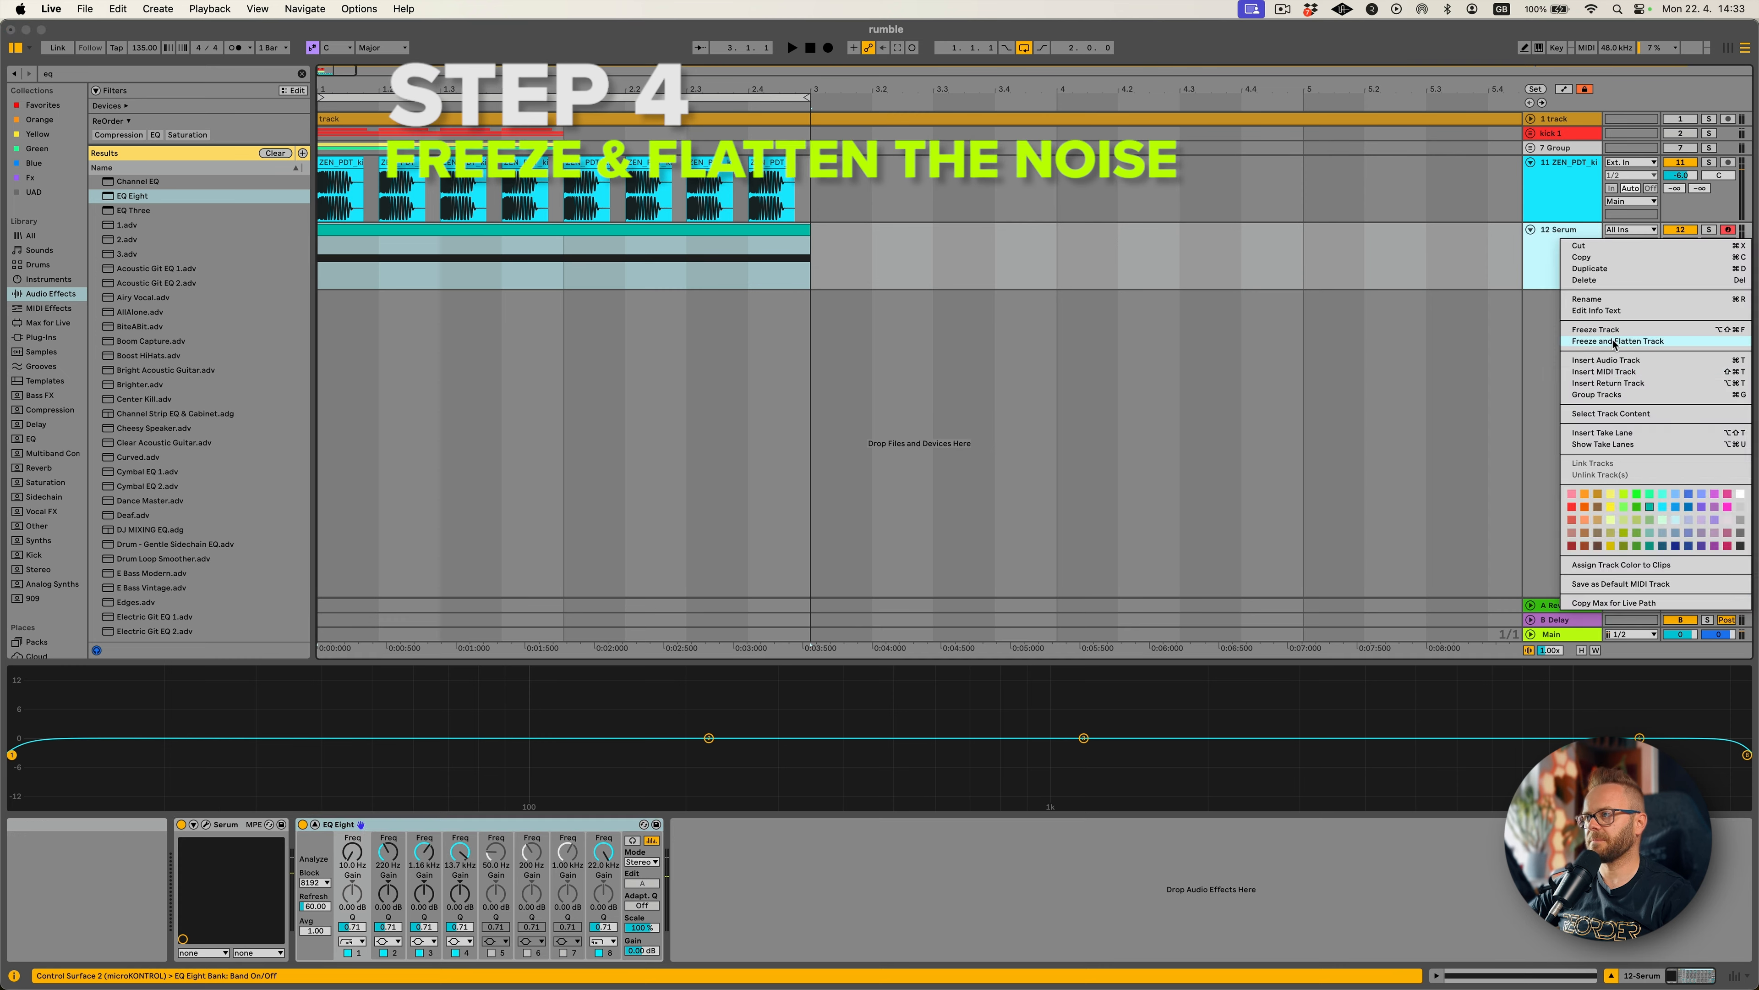
{"action": "left_click", "coordinate": [1614, 341]}
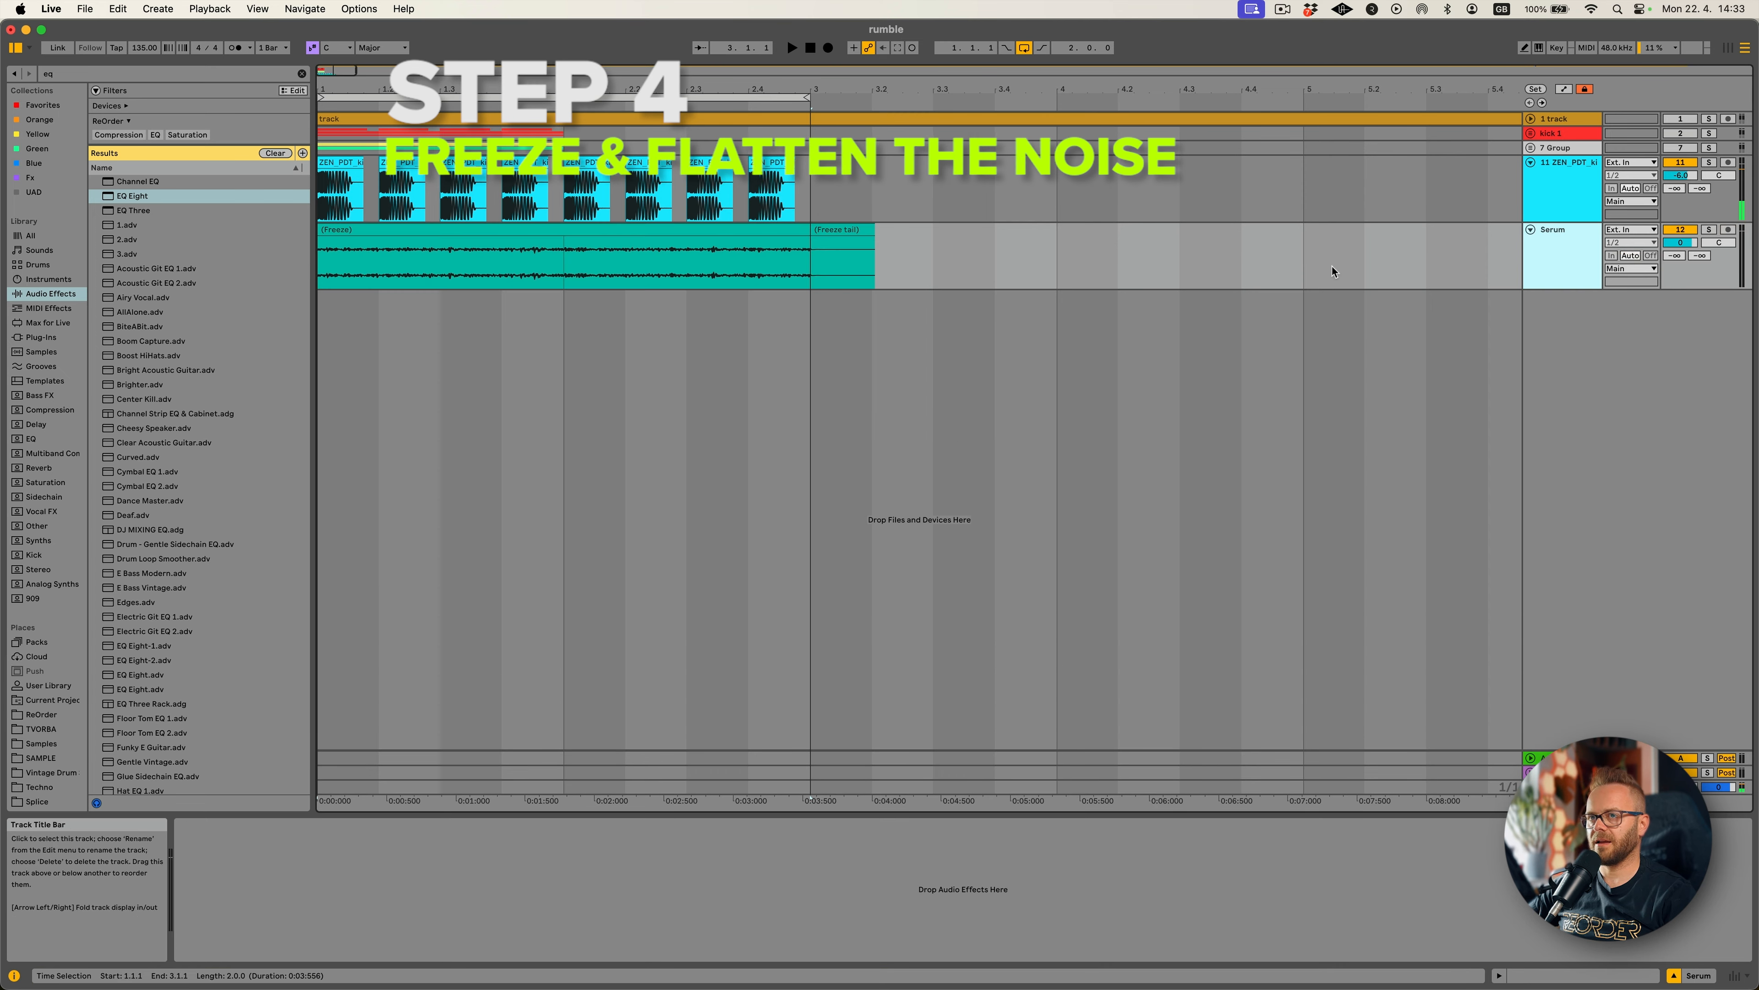
Raise the flattened noise clip's gain to 10.1 dB and put ShaperBox 3 back on the Serum track.
{"action": "double_click", "coordinate": [554, 239]}
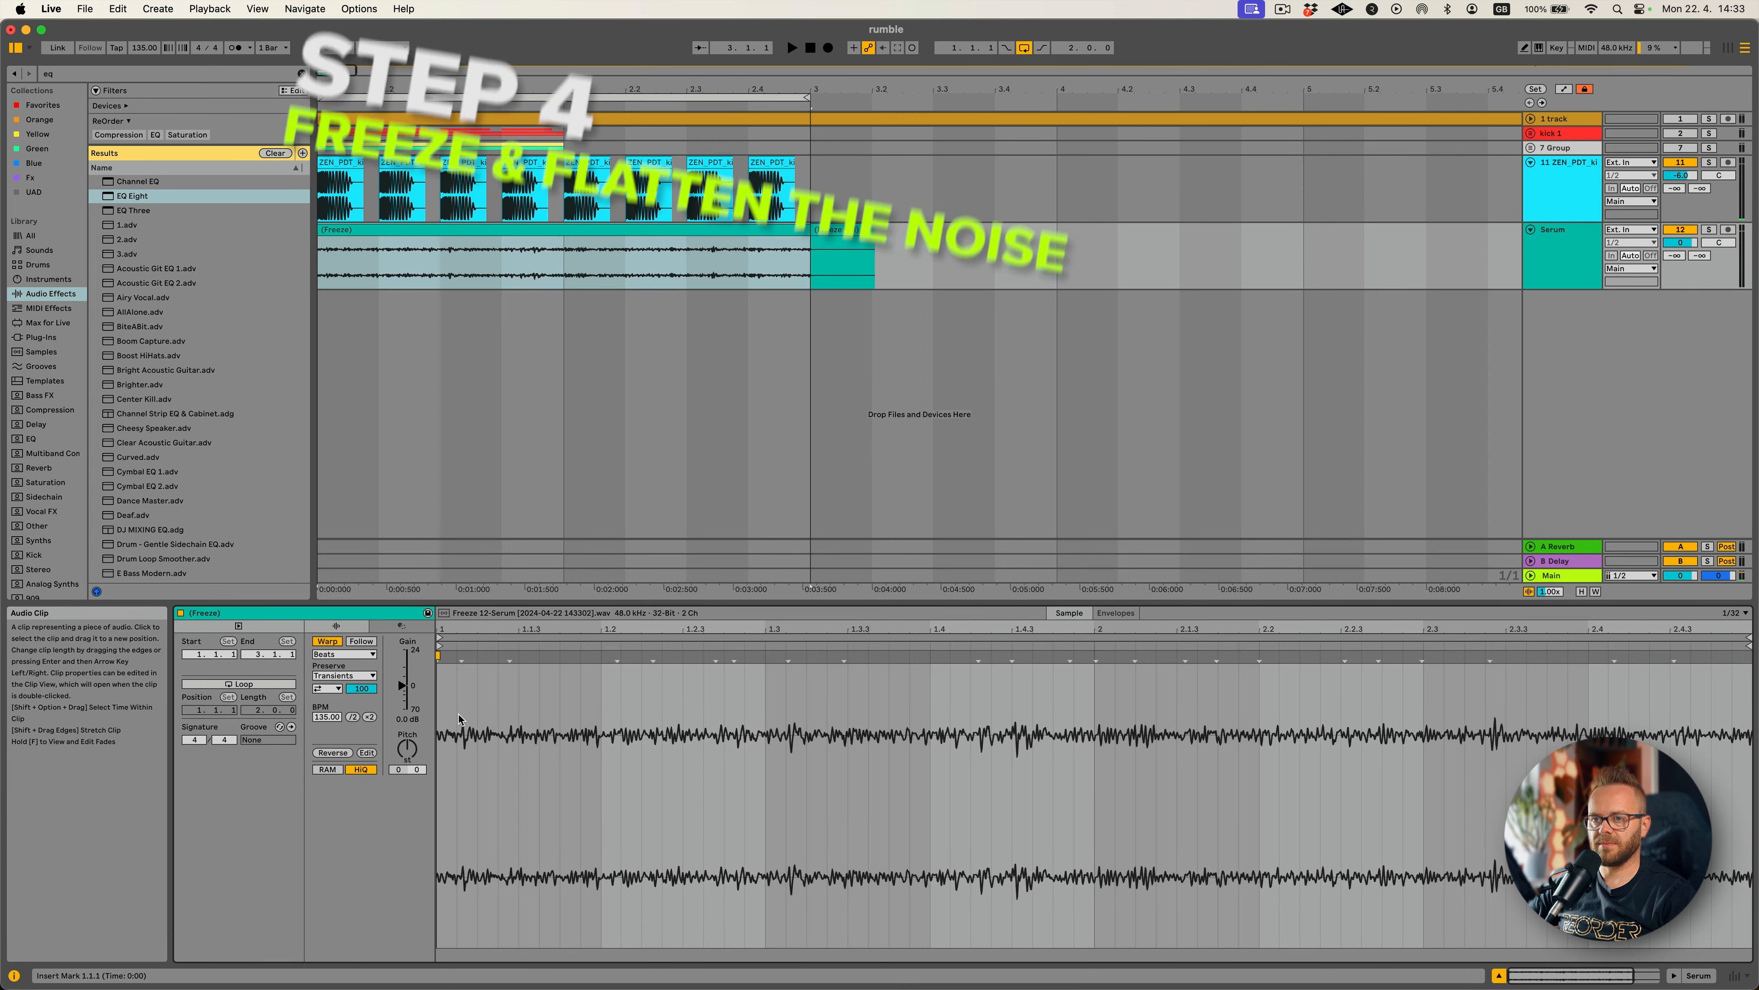
{"action": "left_click", "coordinate": [1723, 978]}
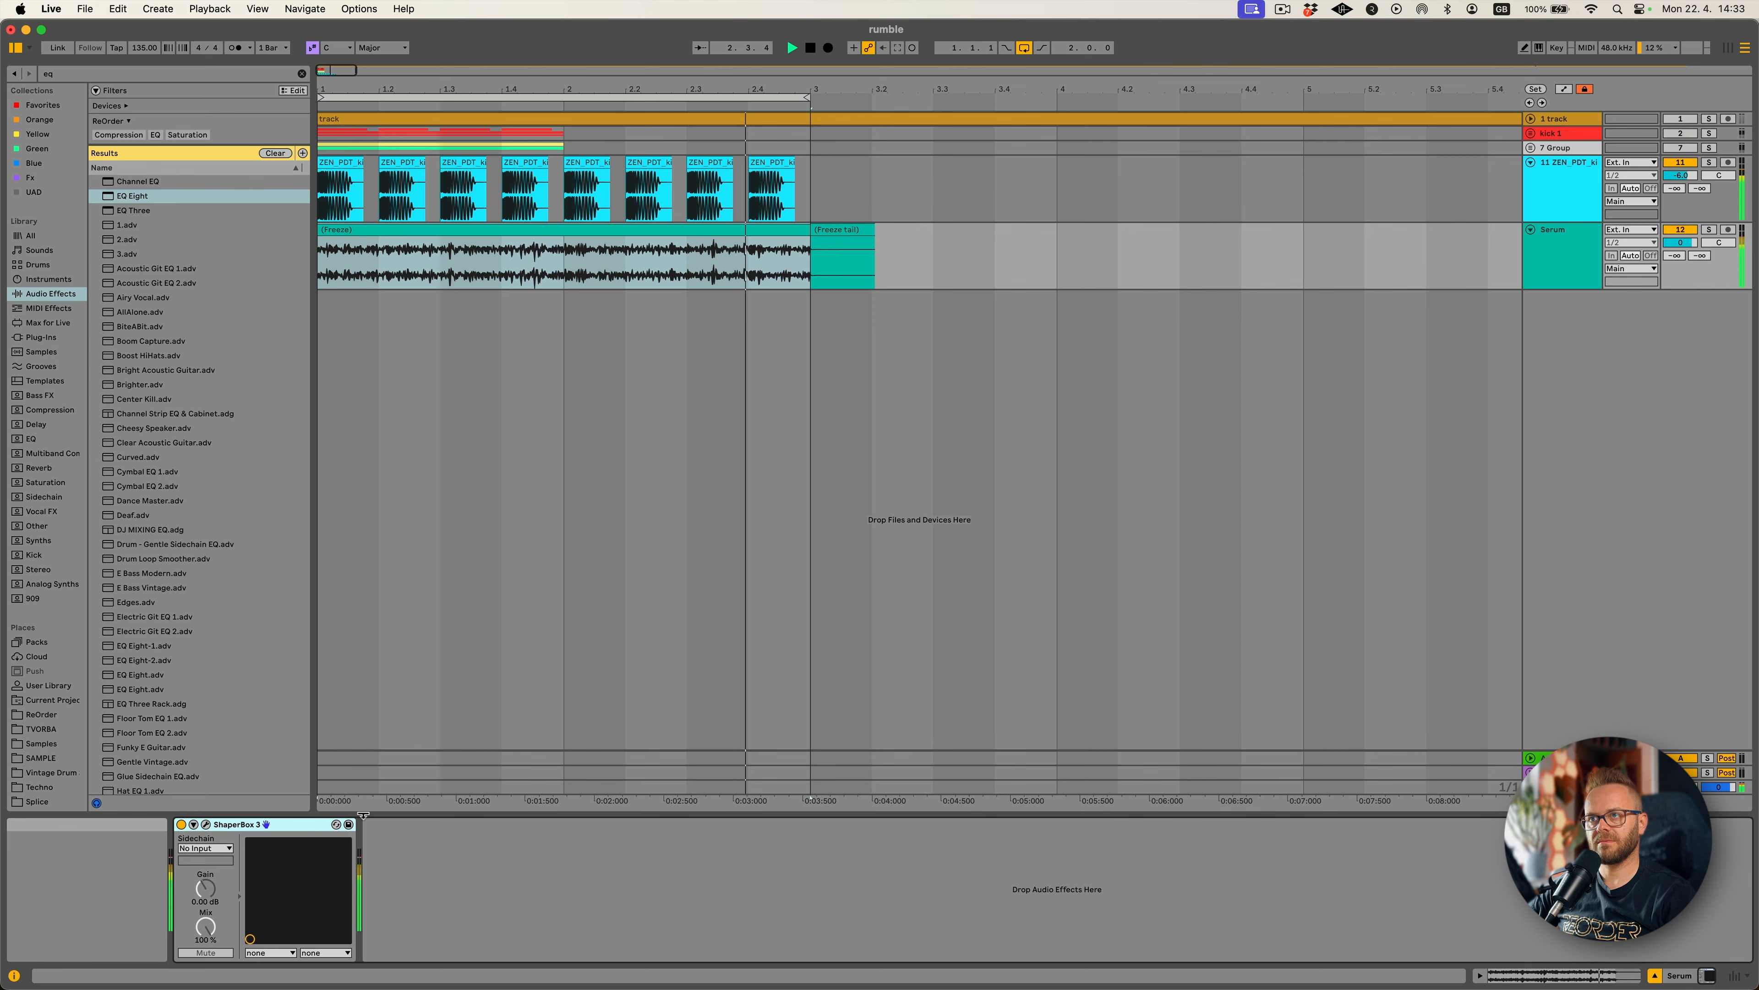
{"action": "key", "text": "space"}
Set the arrangement grid to 1/4 and audition the kick and noise loop.
{"action": "right_click", "coordinate": [689, 422]}
{"action": "left_click", "coordinate": [738, 805]}
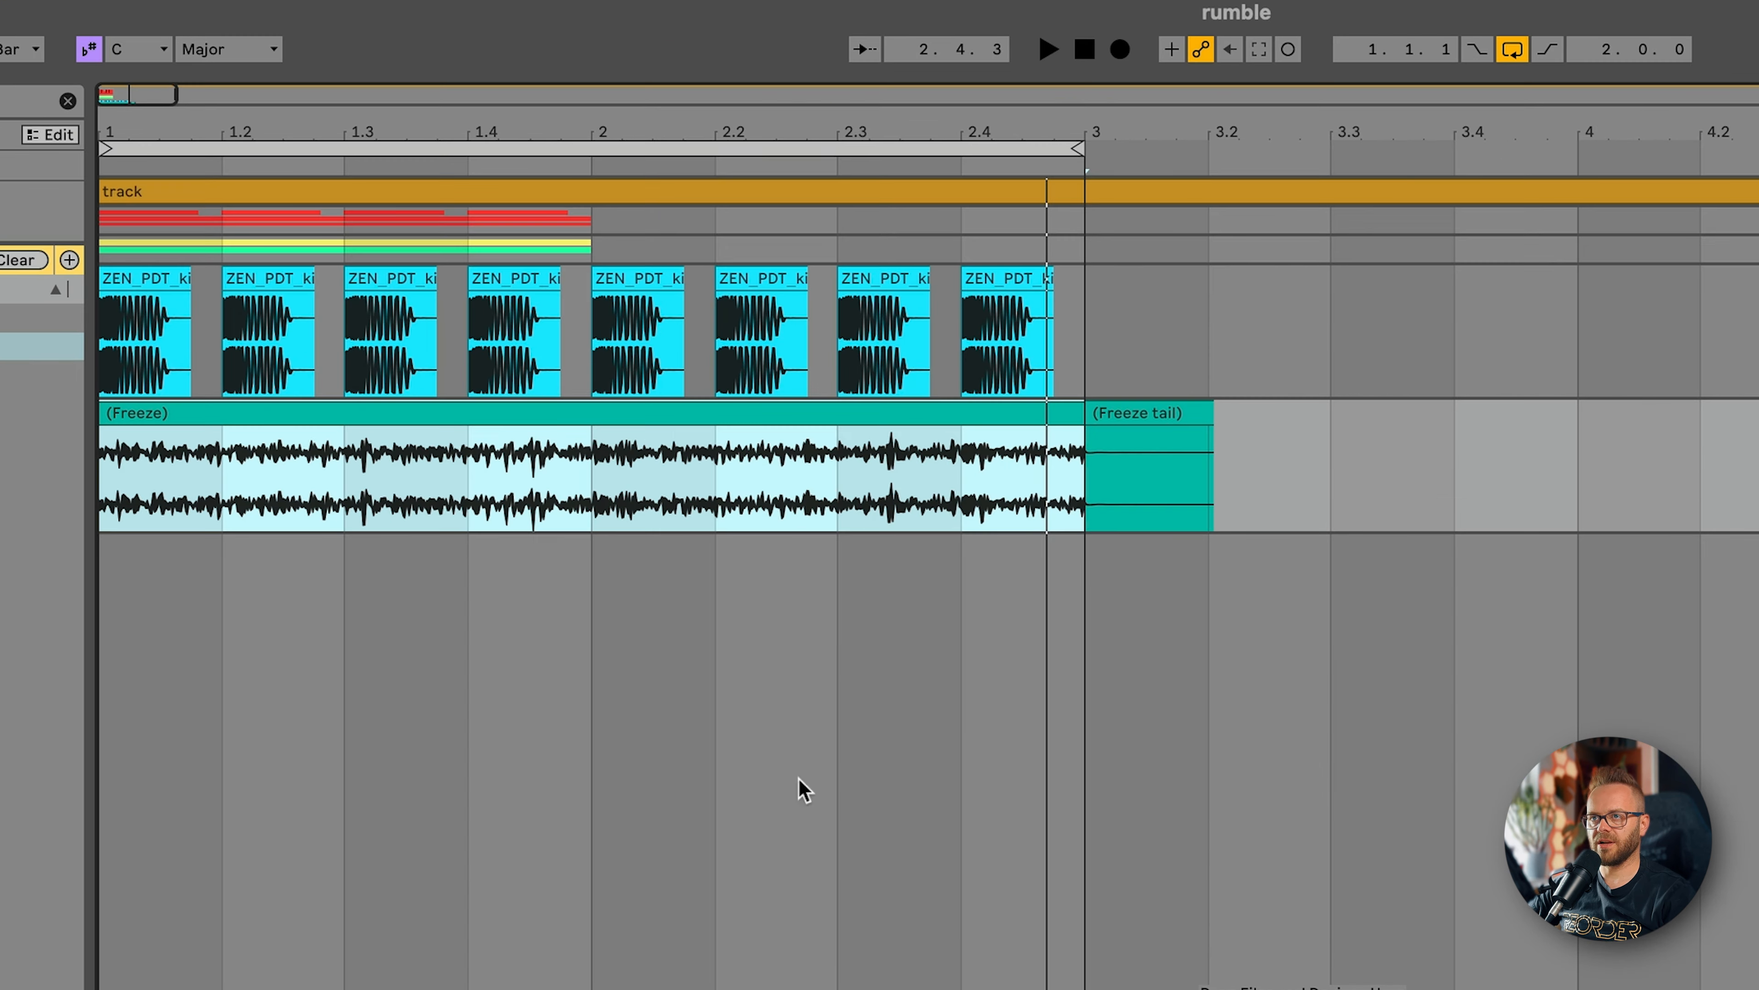
{"action": "left_click", "coordinate": [719, 503]}
{"action": "key", "text": "space"}
{"action": "key", "text": "space"}
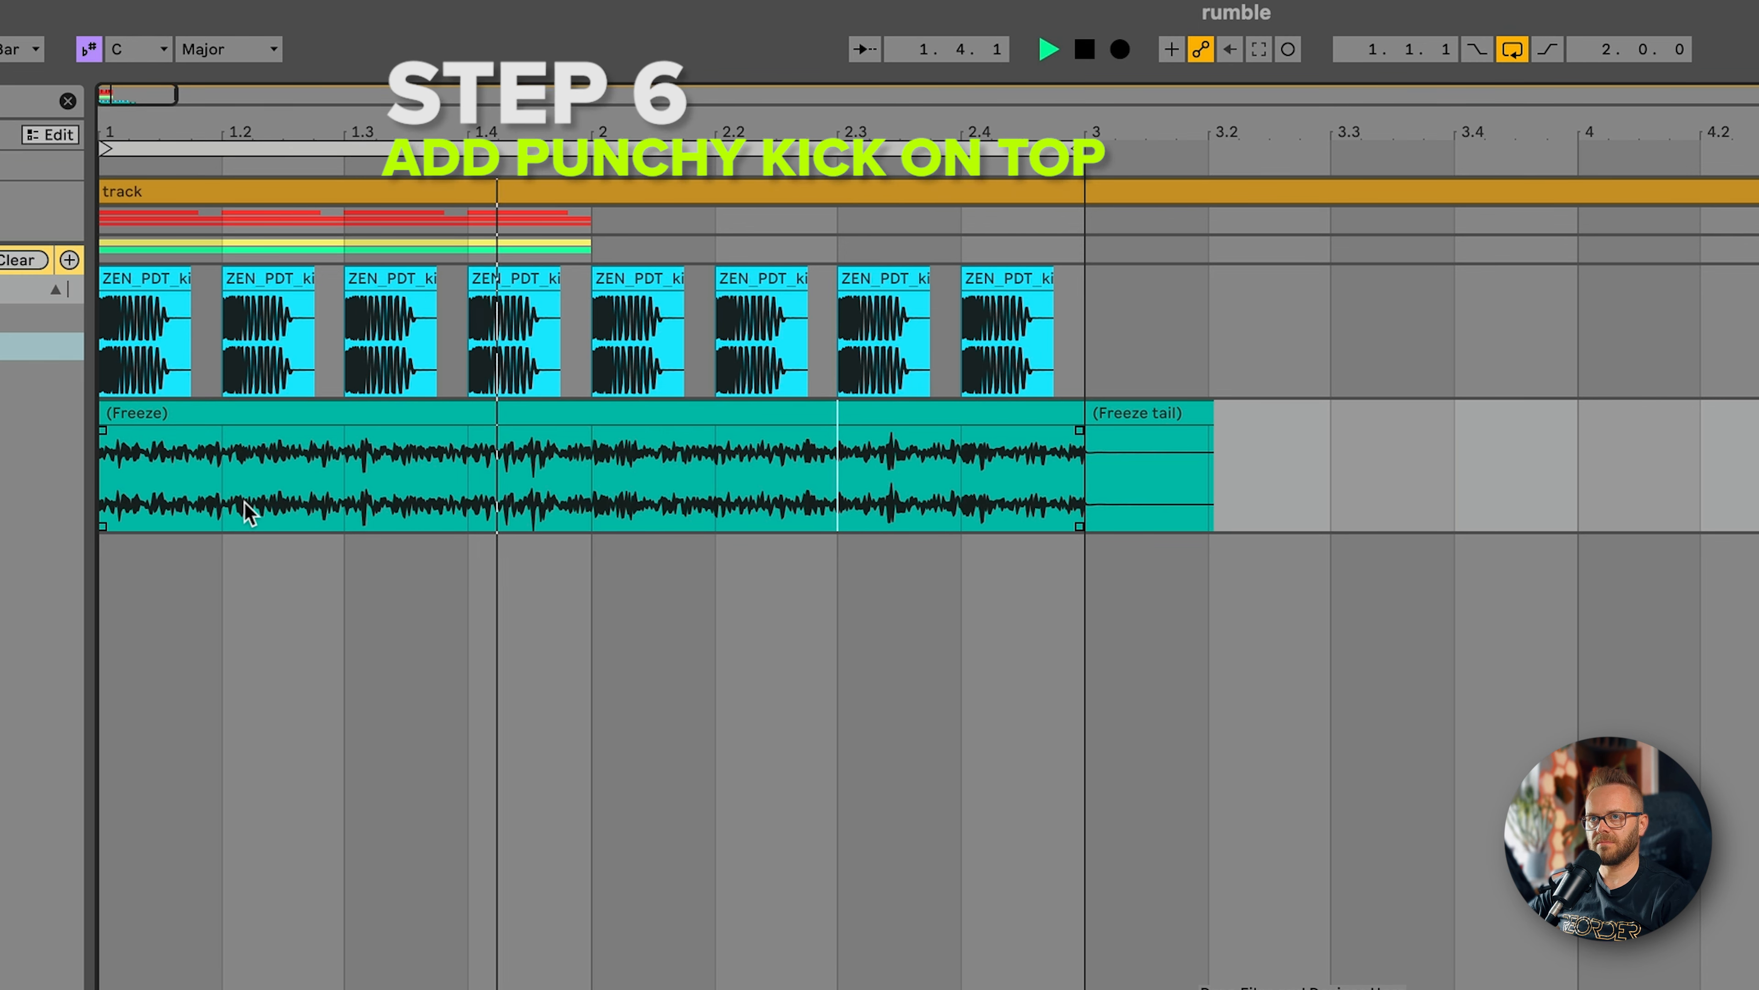
{"action": "key", "text": "space"}
Cut the flattened noise down to its second beat, placed at the start of bar 1, clearing the remaining audio and freeze tail.
{"action": "left_click_drag", "start_coordinate": [240, 500], "coordinate": [111, 475]}
{"action": "key", "text": "Delete"}
{"action": "left_click_drag", "start_coordinate": [298, 462], "coordinate": [572, 451]}
{"action": "key", "text": "Delete"}
{"action": "left_click_drag", "start_coordinate": [728, 416], "coordinate": [604, 416]}
{"action": "left_click_drag", "start_coordinate": [717, 450], "coordinate": [1091, 447]}
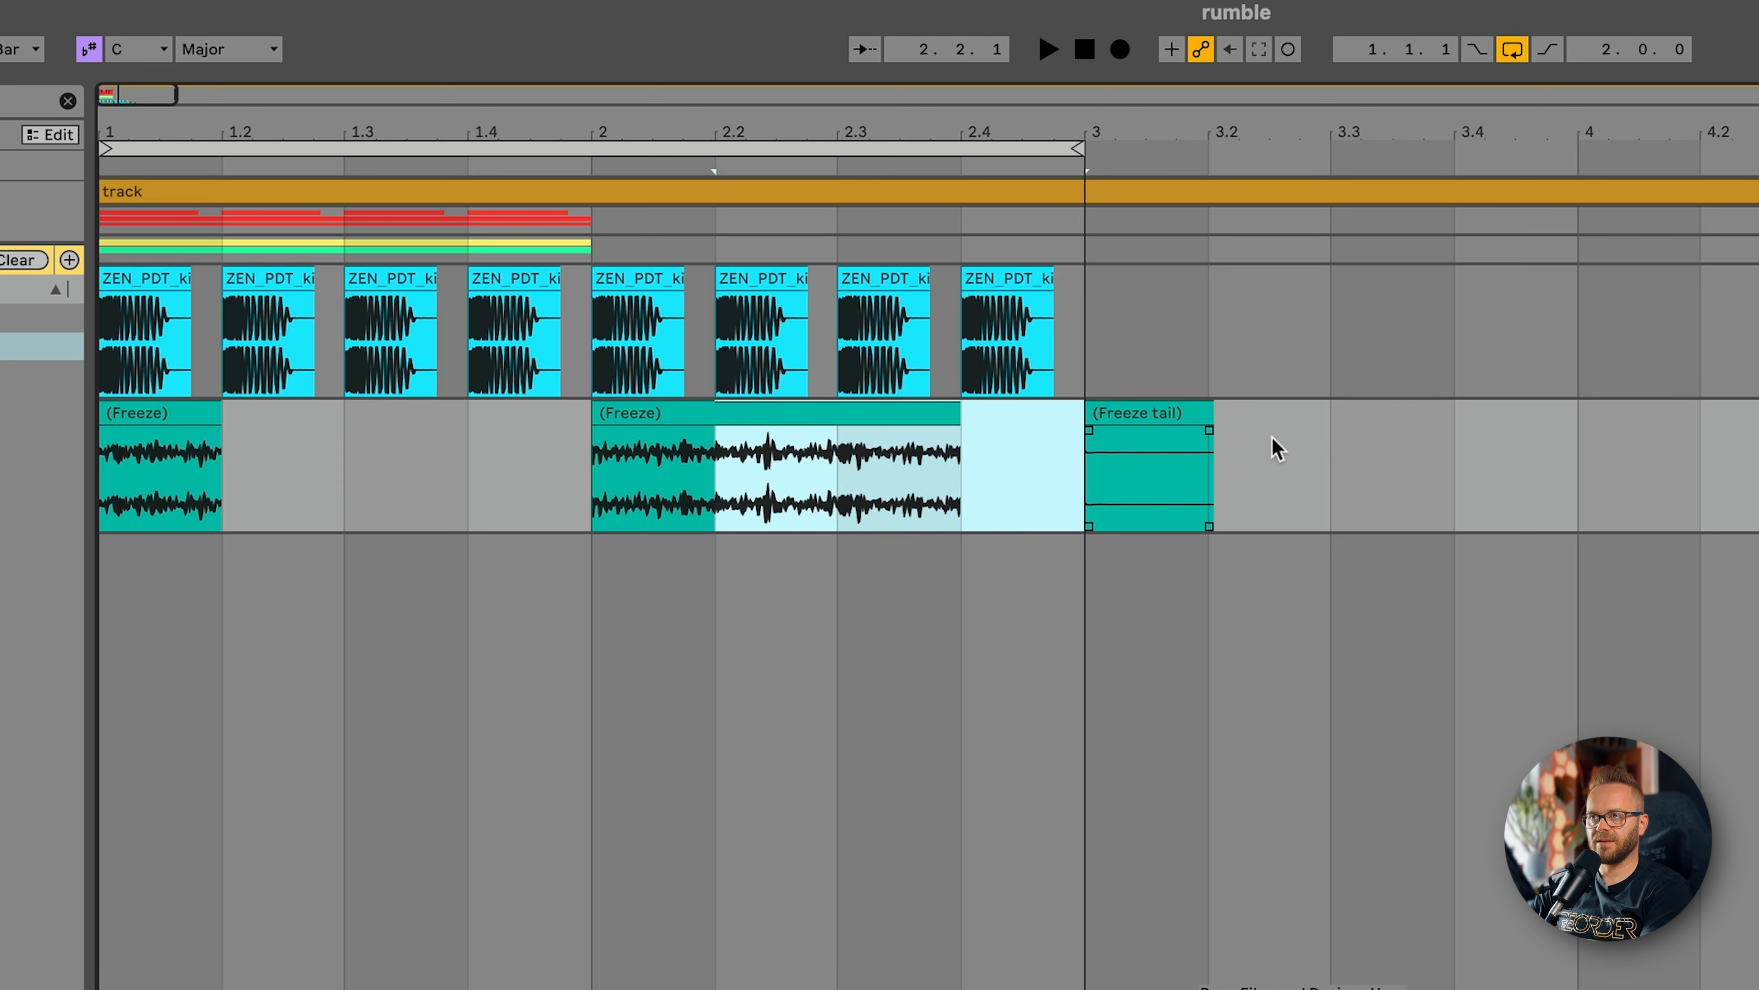
{"action": "key", "text": "Delete"}
{"action": "left_click_drag", "start_coordinate": [1272, 444], "coordinate": [995, 453]}
Duplicate the one-beat noise slice seven times to fill both bars.
{"action": "key", "text": "super+d"}
{"action": "key", "text": "super+d"}
{"action": "key", "text": "super+d"}
{"action": "key", "text": "super+d"}
{"action": "key", "text": "super+d"}
{"action": "key", "text": "super+d"}
{"action": "key", "text": "super+d"}
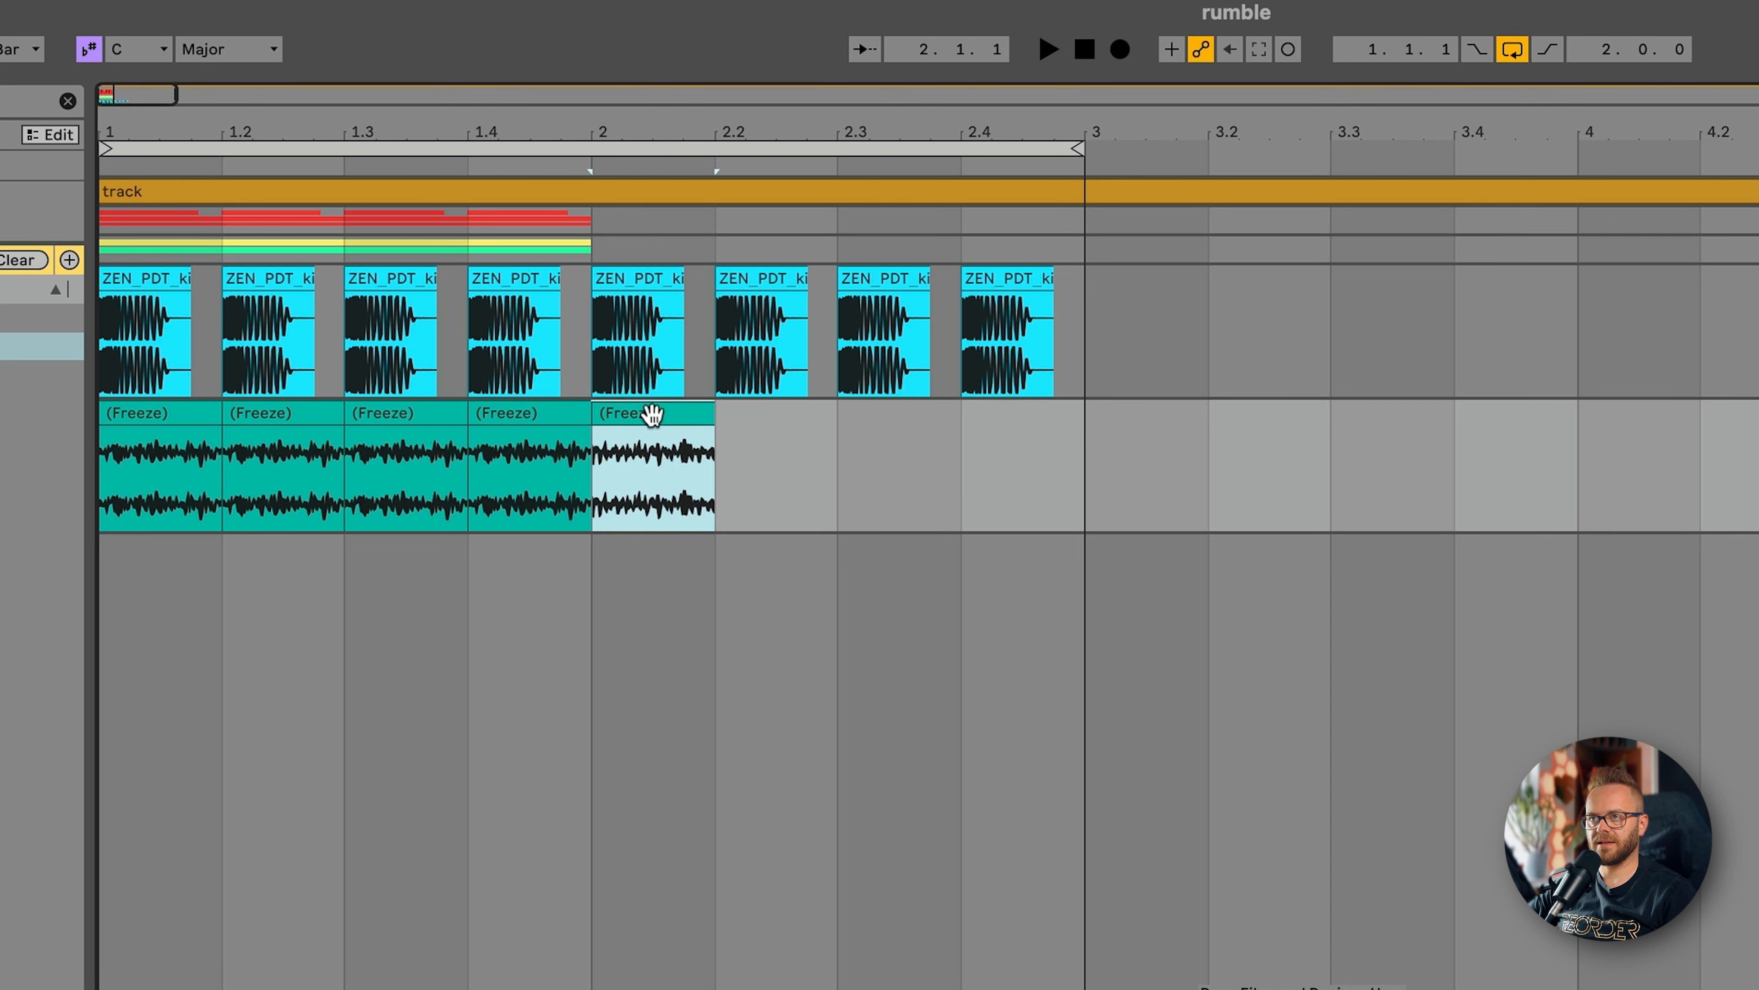
Group the ZEN_PDT kick track and the Serum noise track.
{"action": "left_click", "coordinate": [174, 413]}
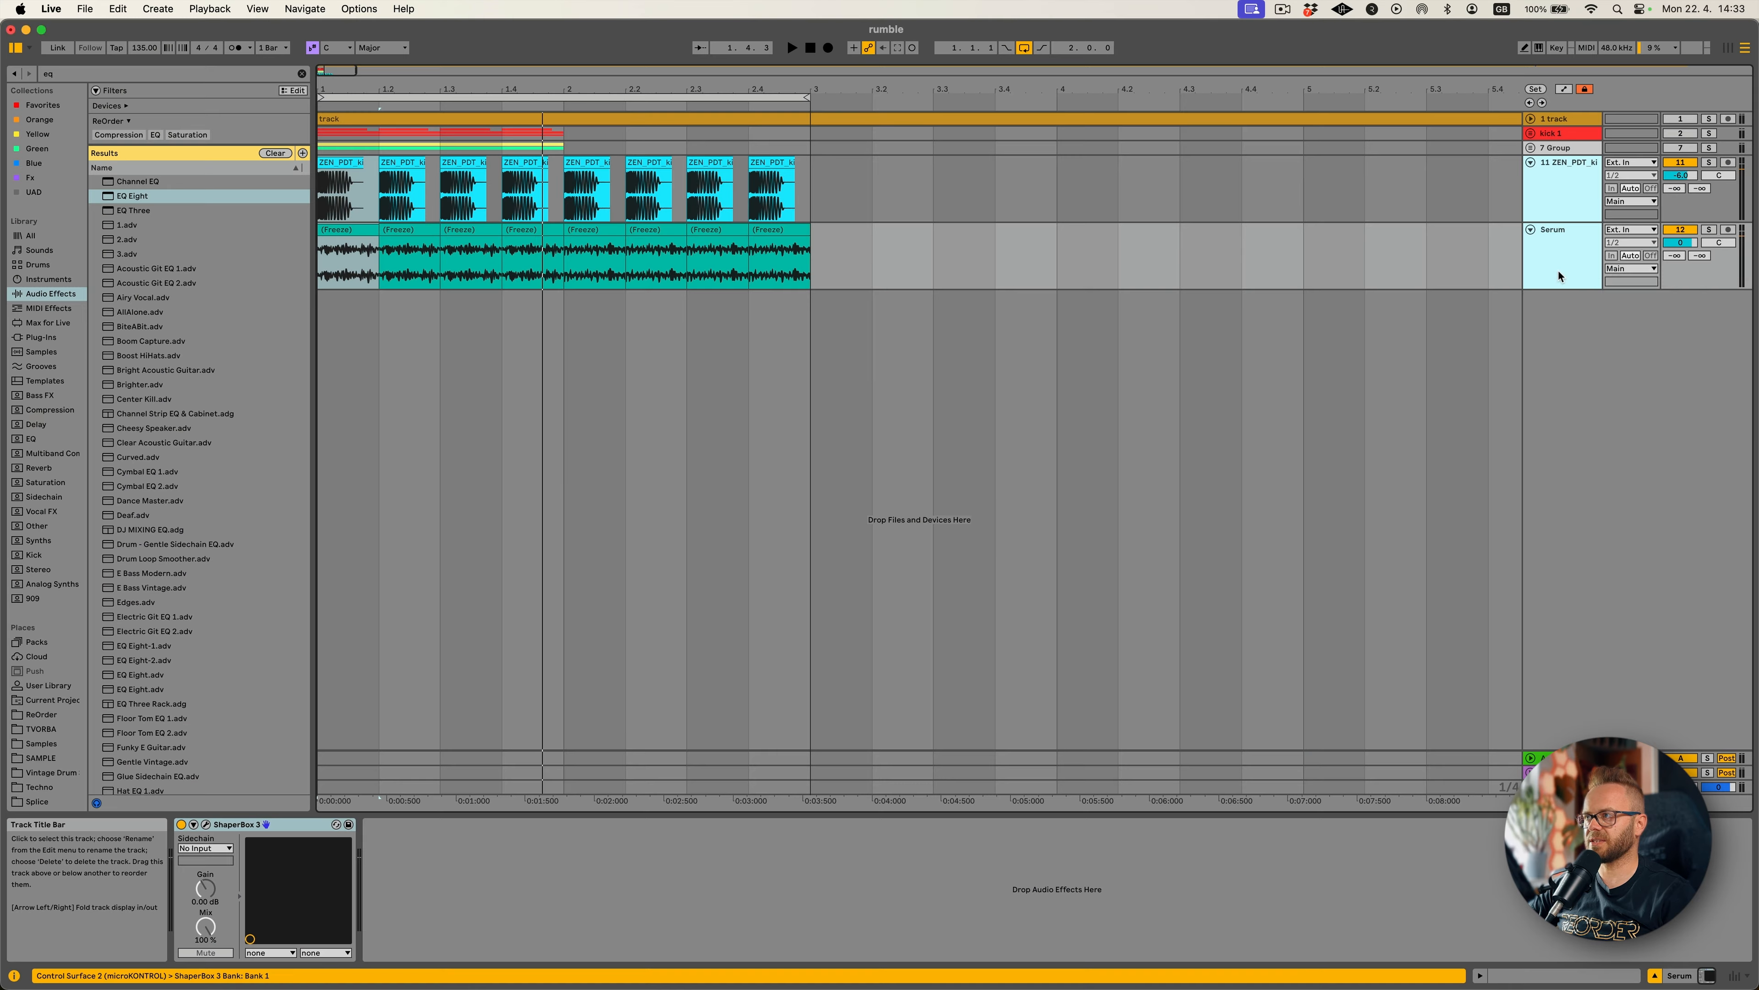
{"action": "right_click", "coordinate": [1562, 276]}
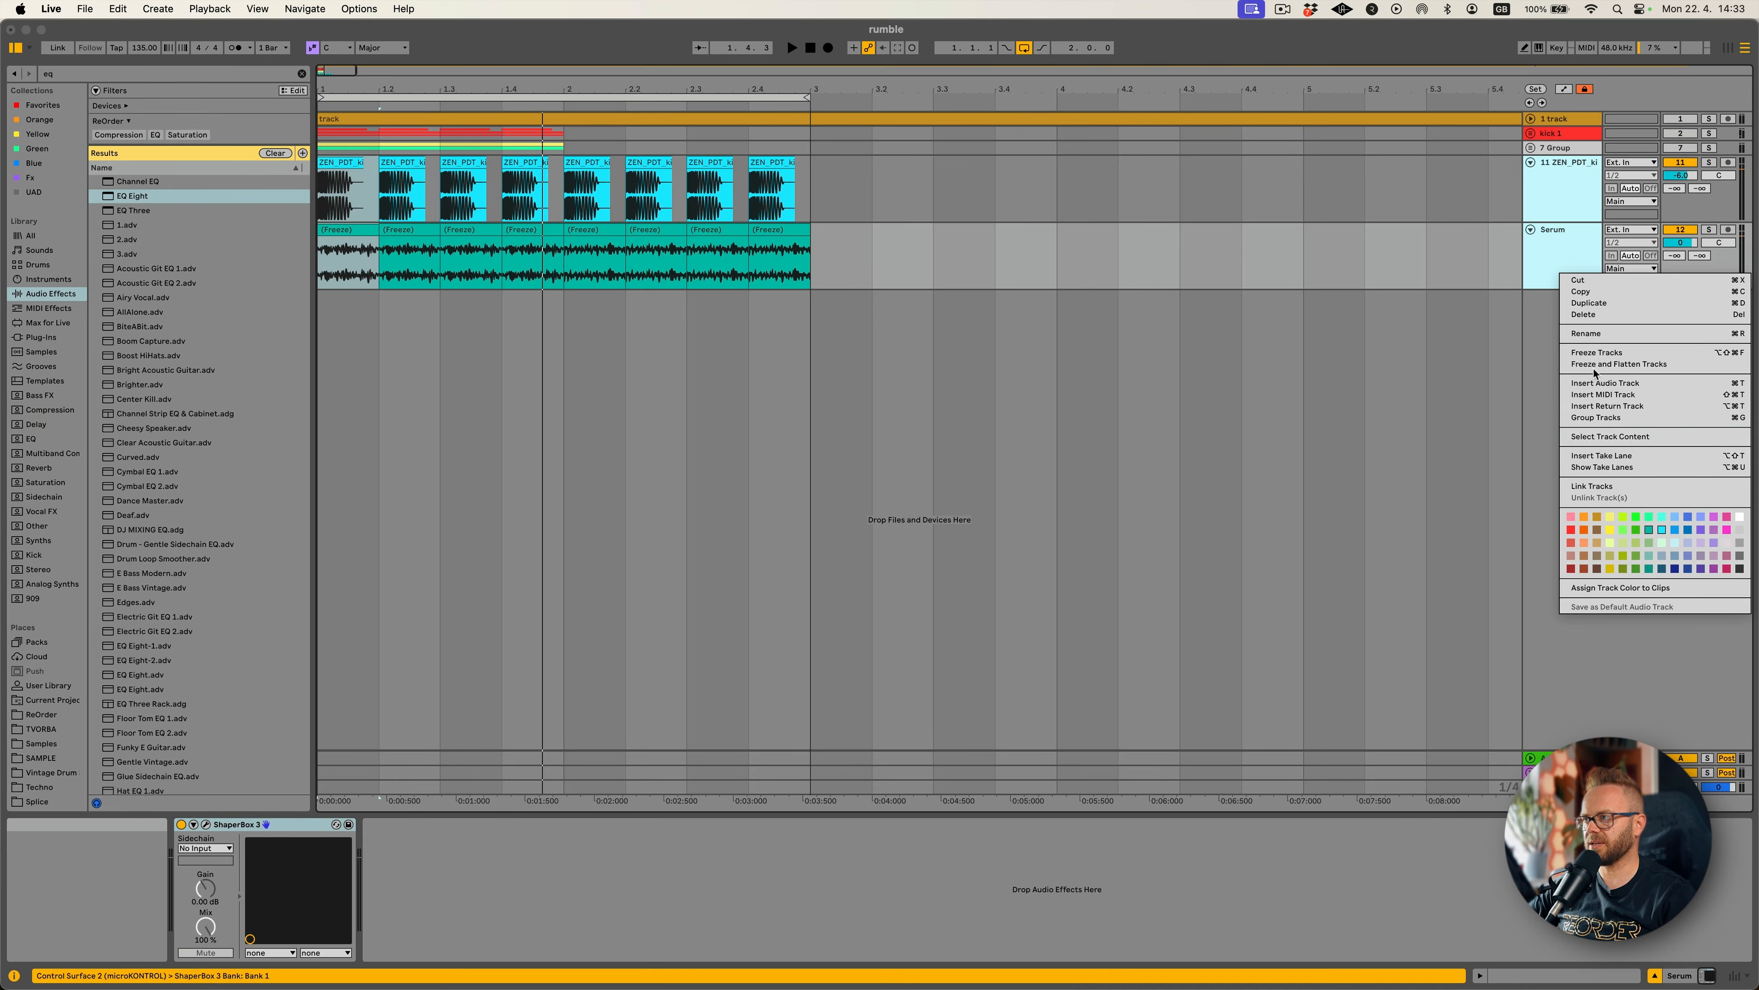
{"action": "left_click", "coordinate": [1596, 417]}
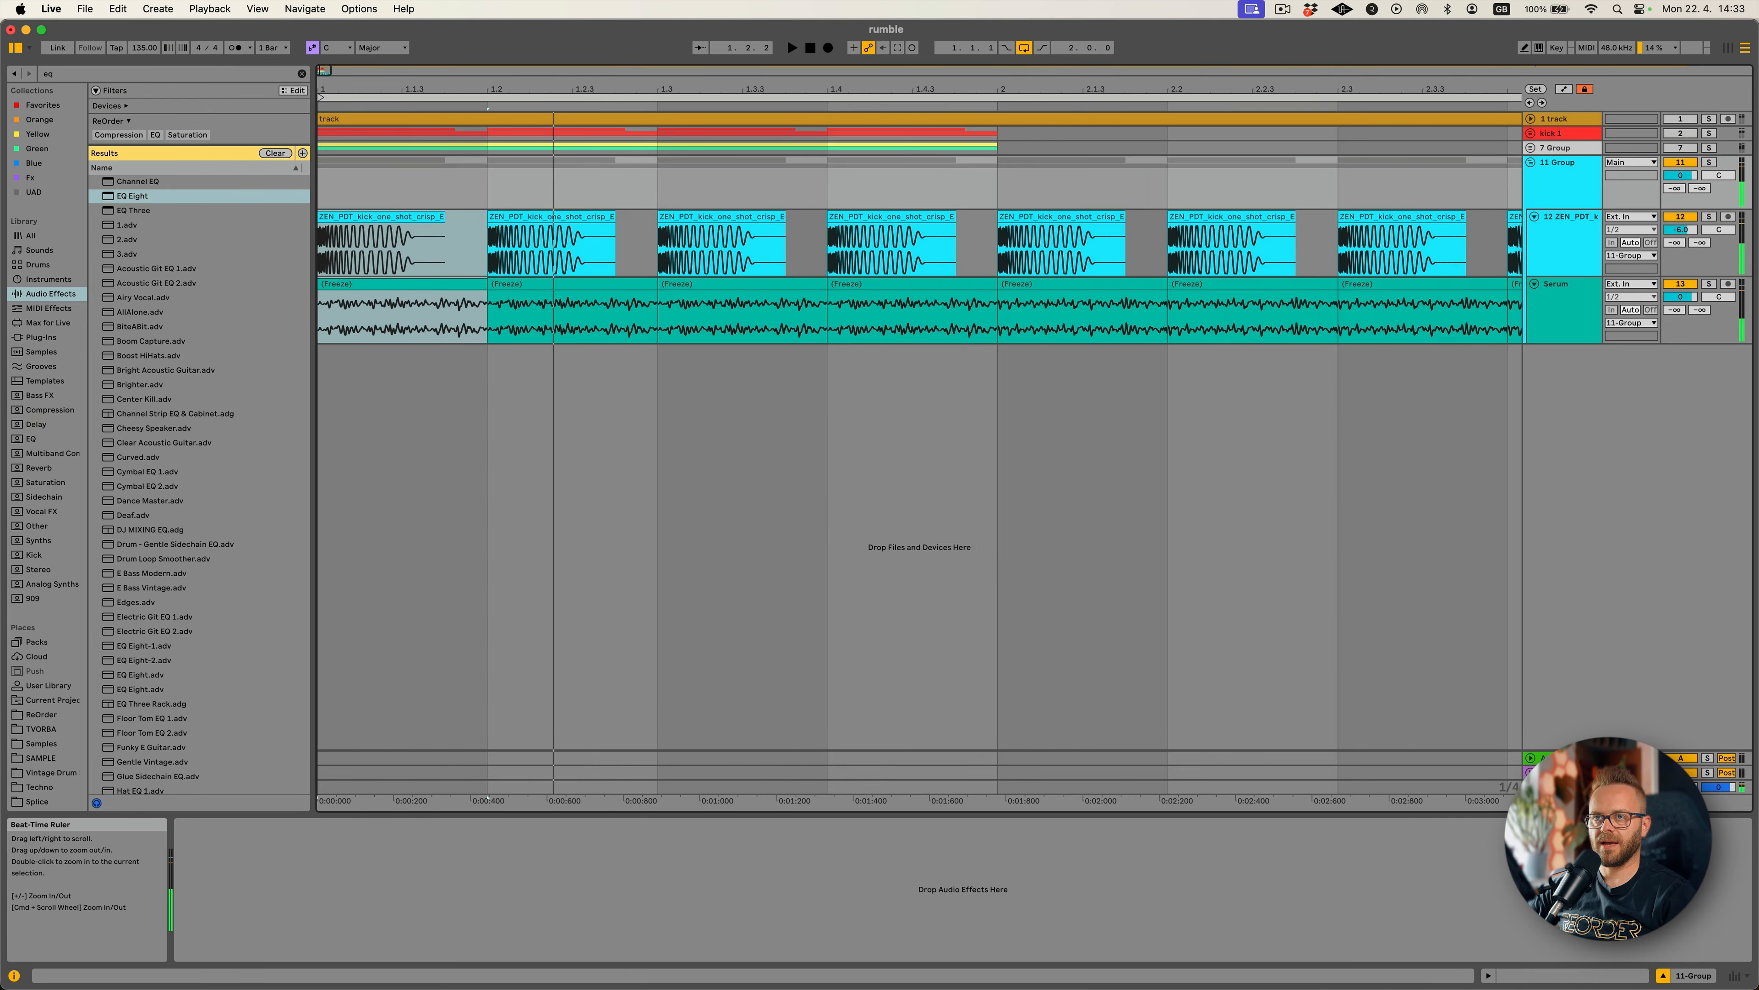
Insert an audio track below the ZEN_PDT kick track and place the sample Kick - Tech.aif on it at bar 1.
{"action": "right_click", "coordinate": [1476, 243]}
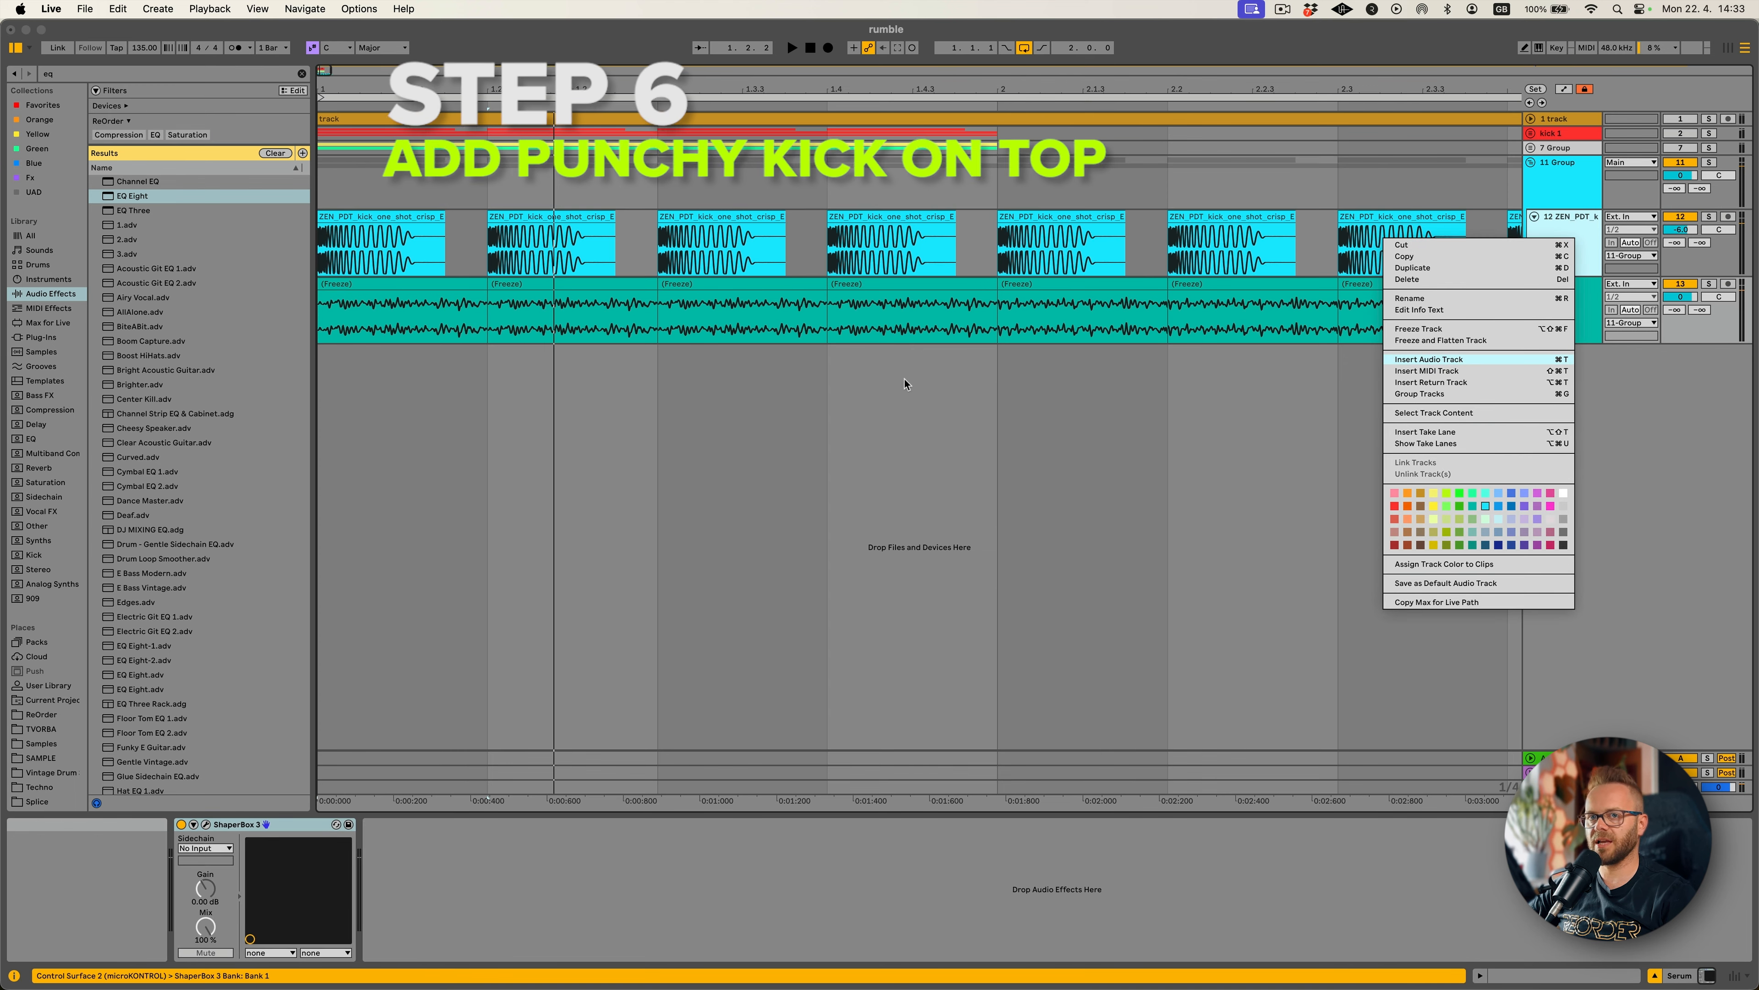
{"action": "key", "text": "Return"}
{"action": "left_click", "coordinate": [41, 743]}
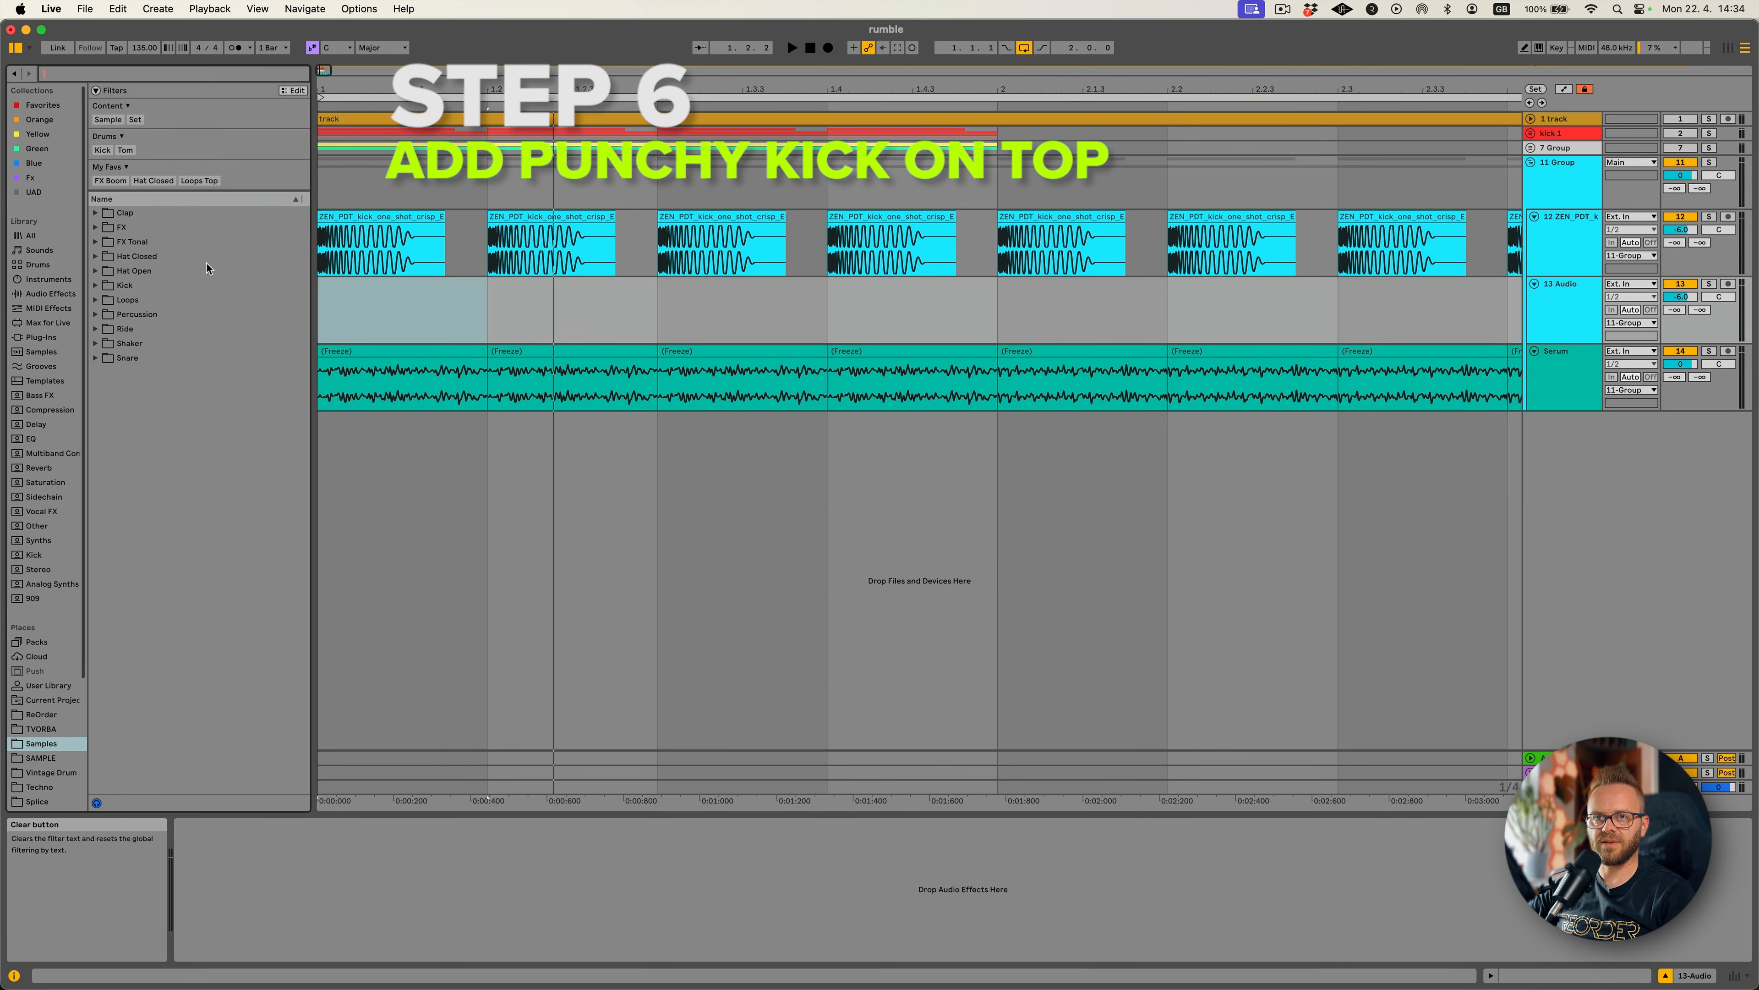
{"action": "left_click", "coordinate": [95, 286]}
{"action": "left_click", "coordinate": [166, 313]}
{"action": "key", "text": "Up"}
{"action": "left_click_drag", "start_coordinate": [166, 299], "coordinate": [341, 311]}
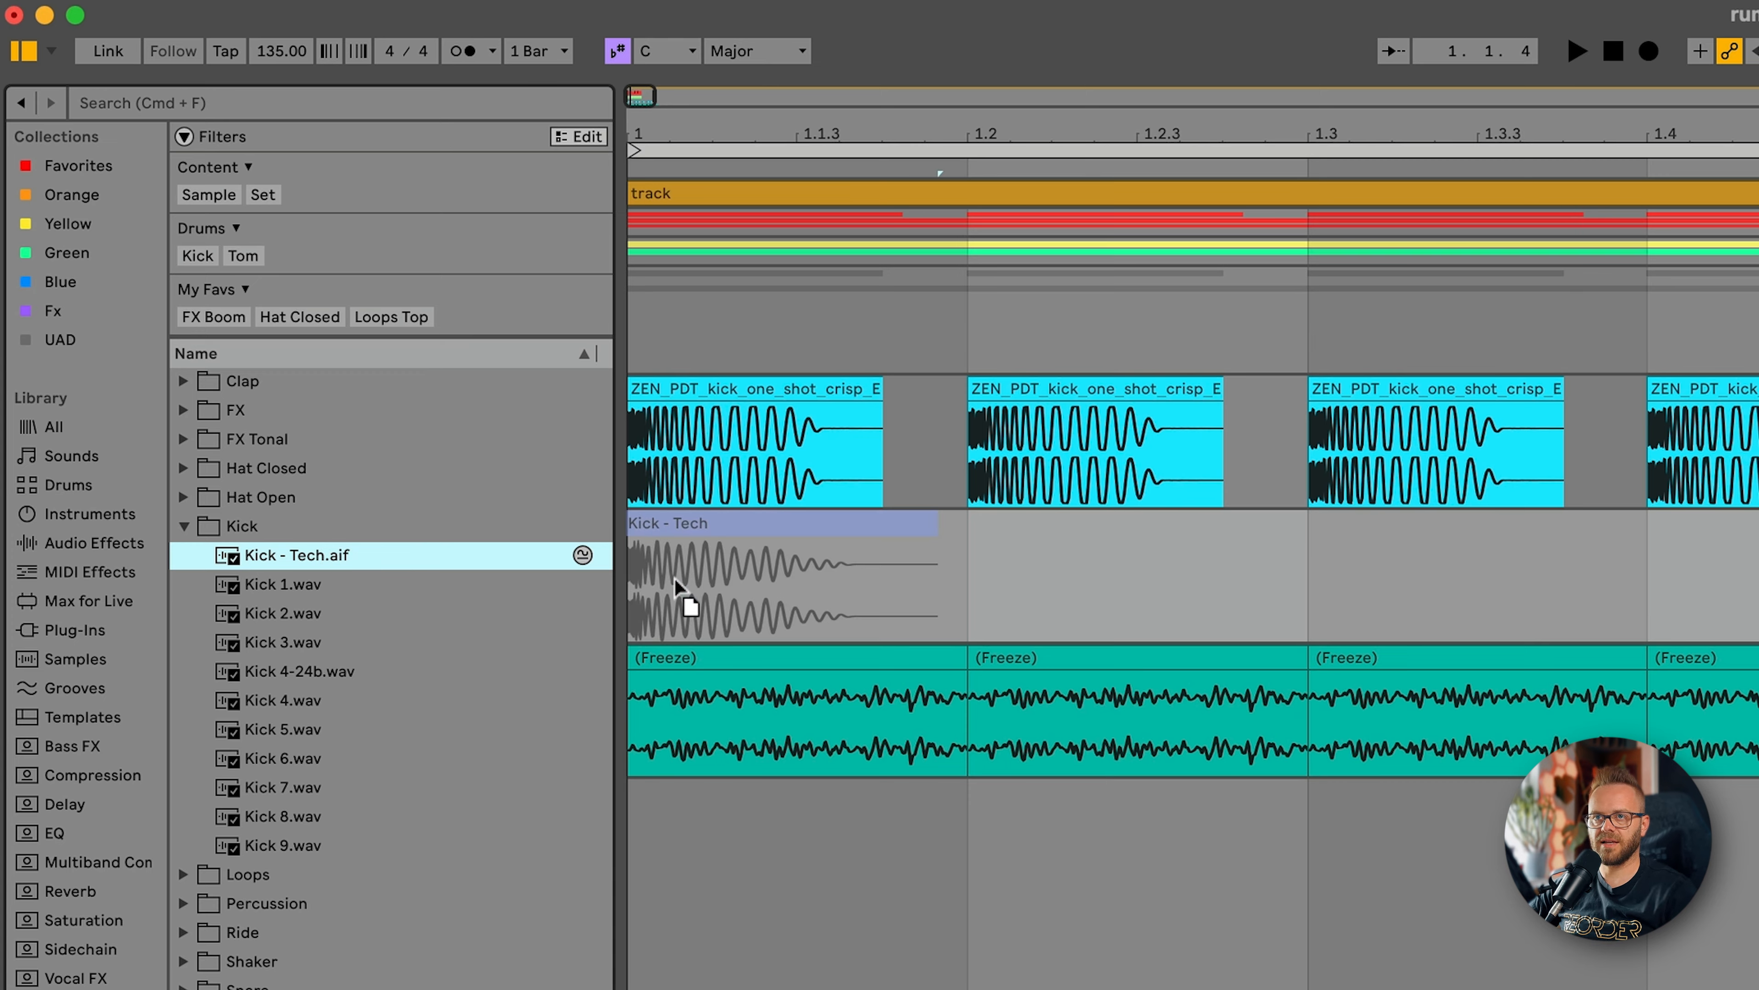
{"action": "left_click_drag", "start_coordinate": [675, 585], "coordinate": [677, 586]}
Duplicate the Kick - Tech clip seven times so it lands on every beat of both bars.
{"action": "key", "text": "super+d"}
{"action": "key", "text": "super+d"}
{"action": "key", "text": "super+d"}
{"action": "key", "text": "super+d"}
{"action": "key", "text": "super+d"}
{"action": "key", "text": "super+d"}
{"action": "key", "text": "super+d"}
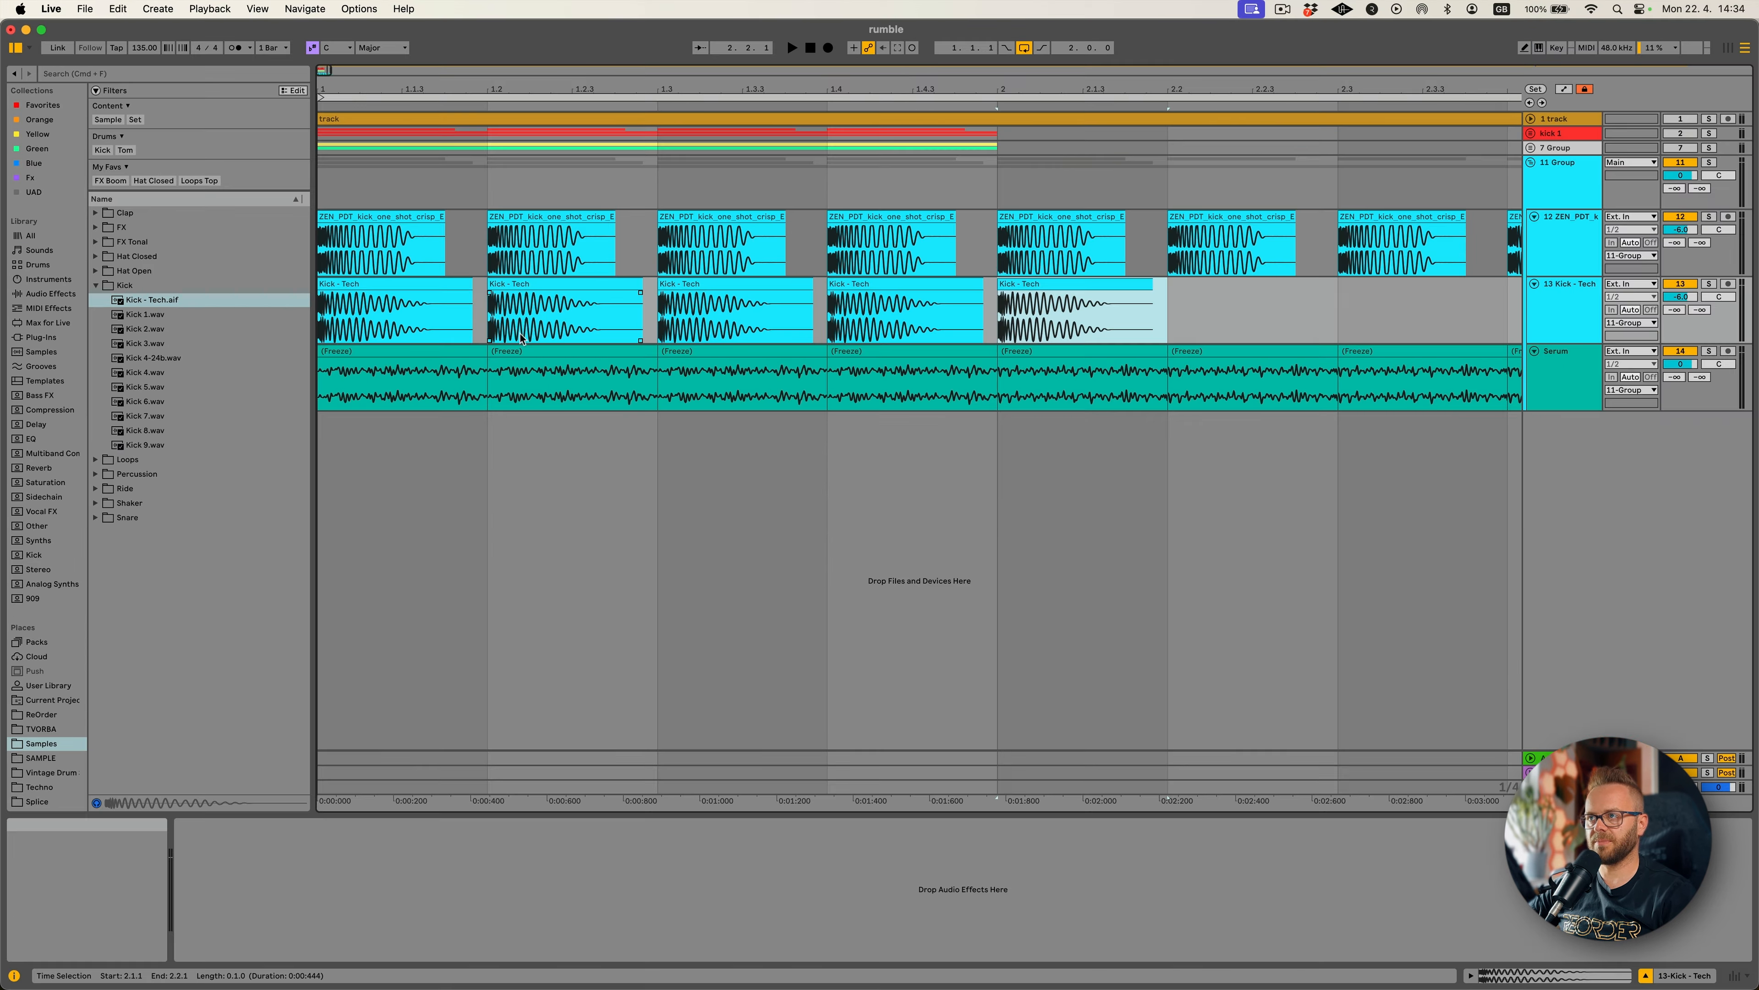
Add EQ Eight after Drum Buss on the ZEN_PDT kick track and cut its low end with band 1.
{"action": "key", "text": "Up"}
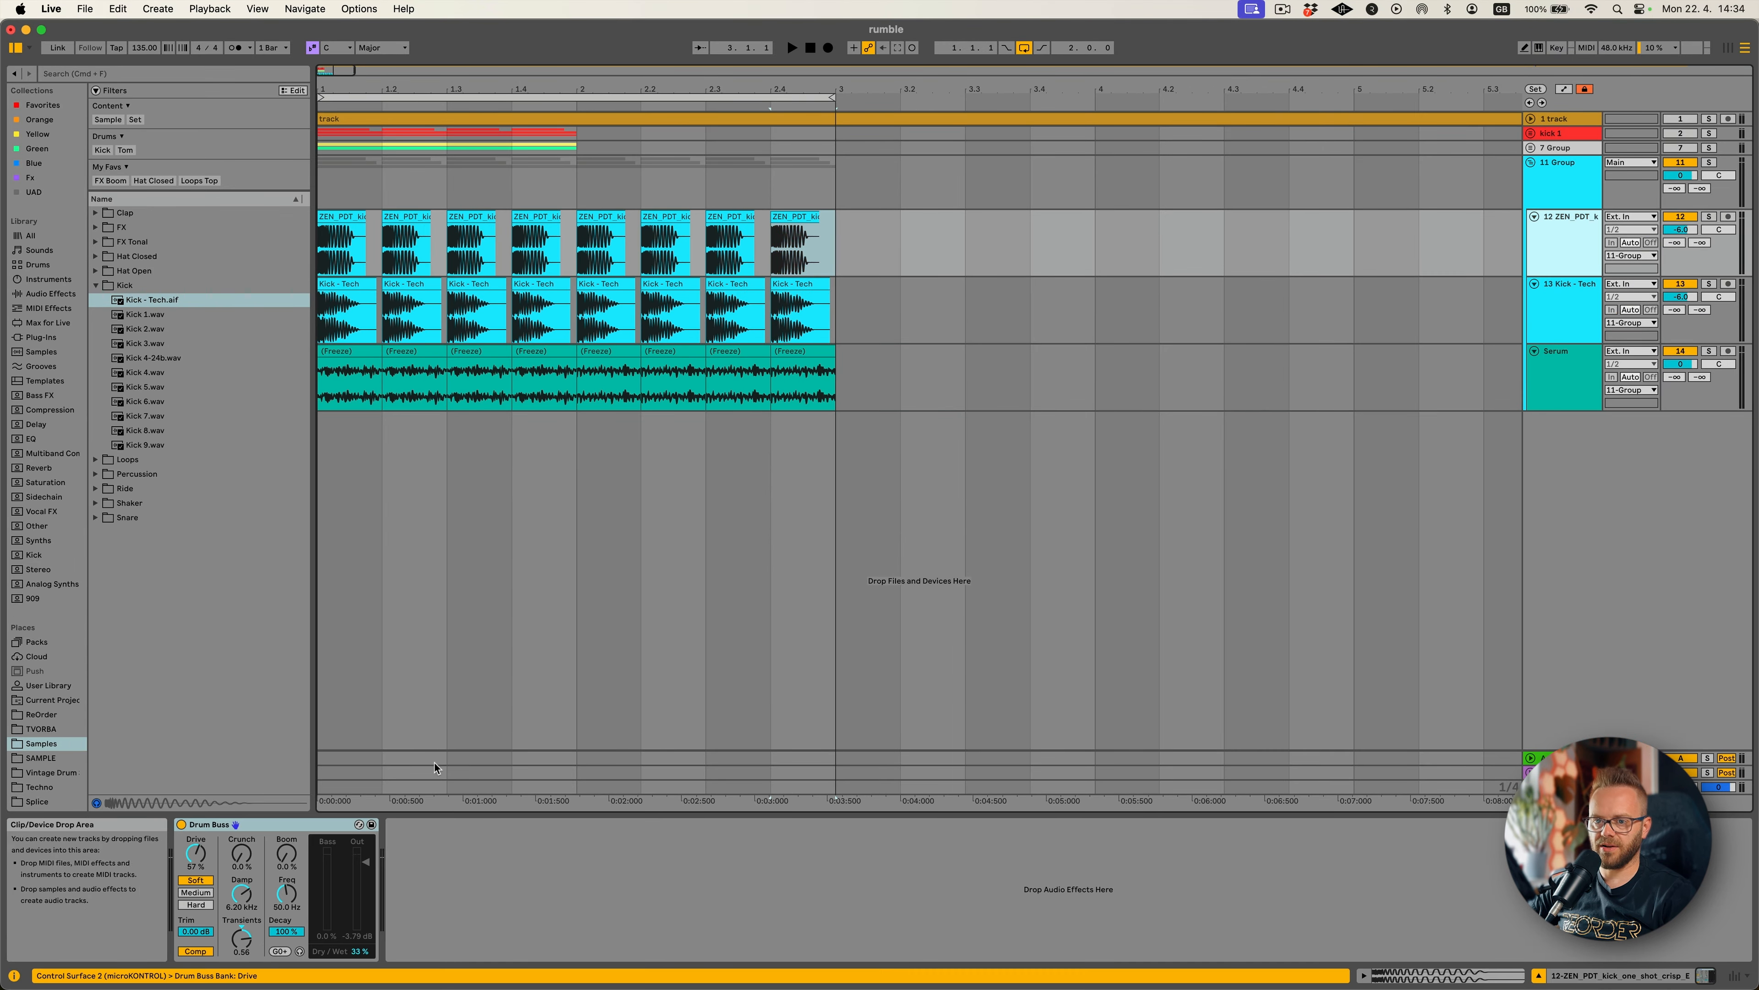
{"action": "left_click", "coordinate": [61, 76]}
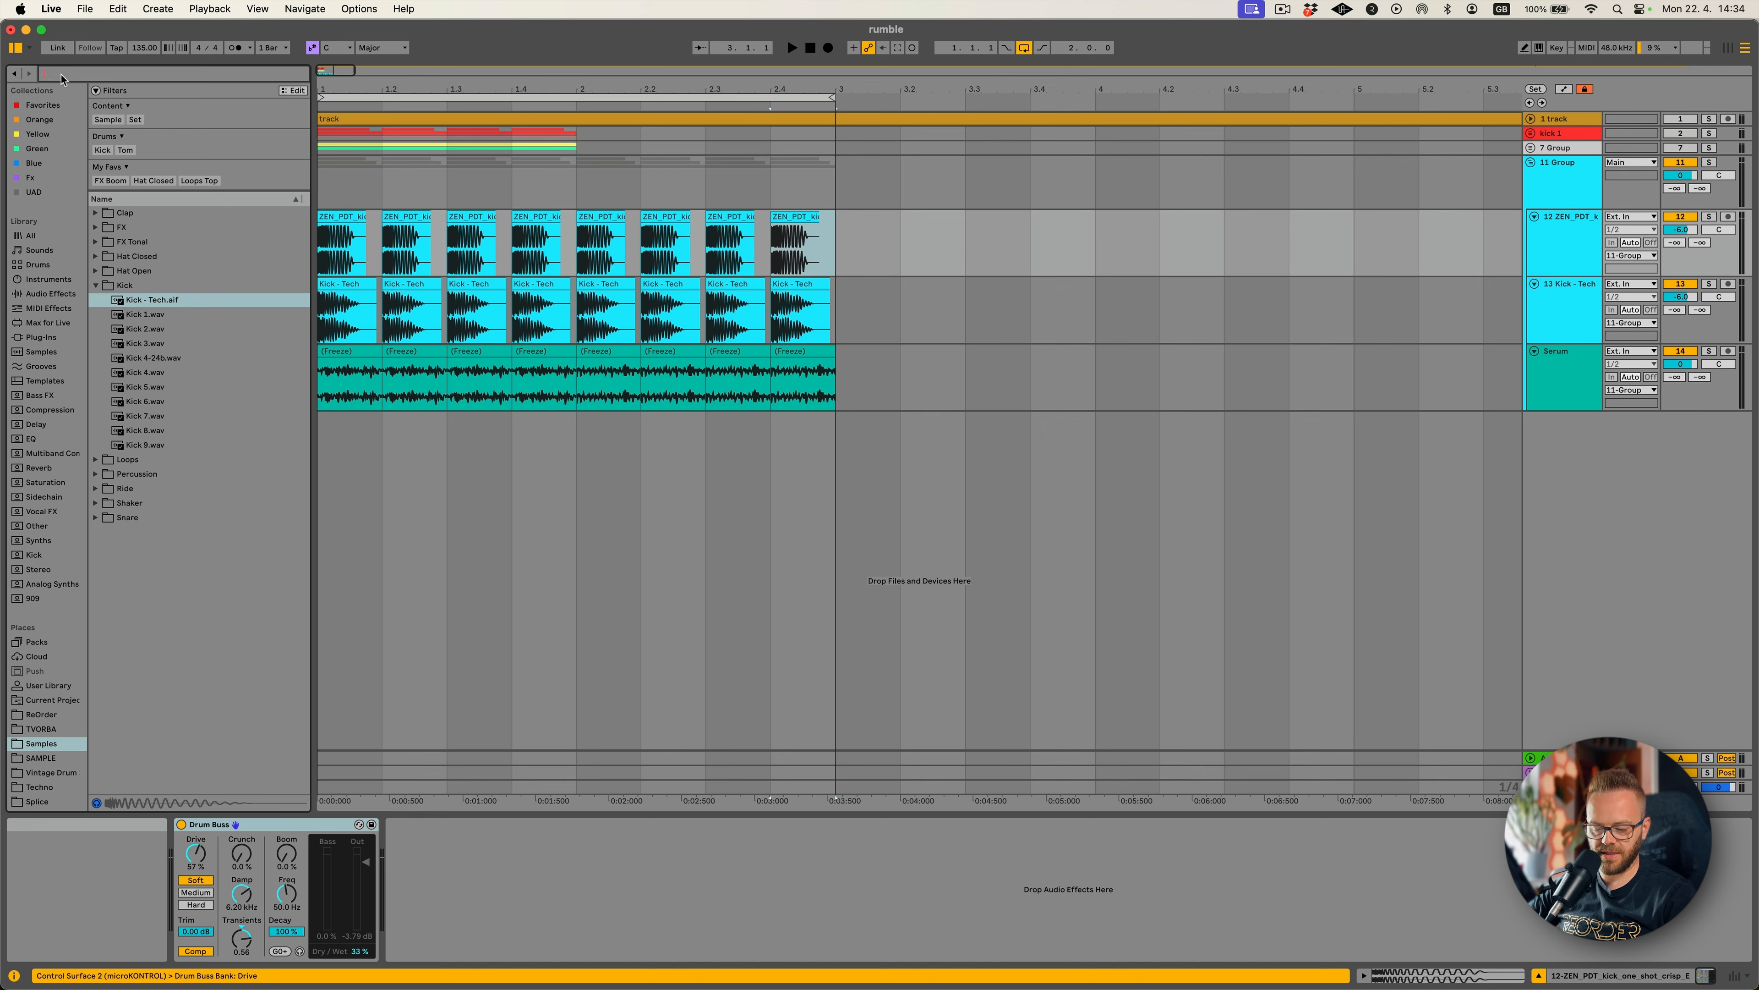
{"action": "type", "text": "eq"}
{"action": "left_click", "coordinate": [56, 300]}
{"action": "left_click", "coordinate": [122, 197]}
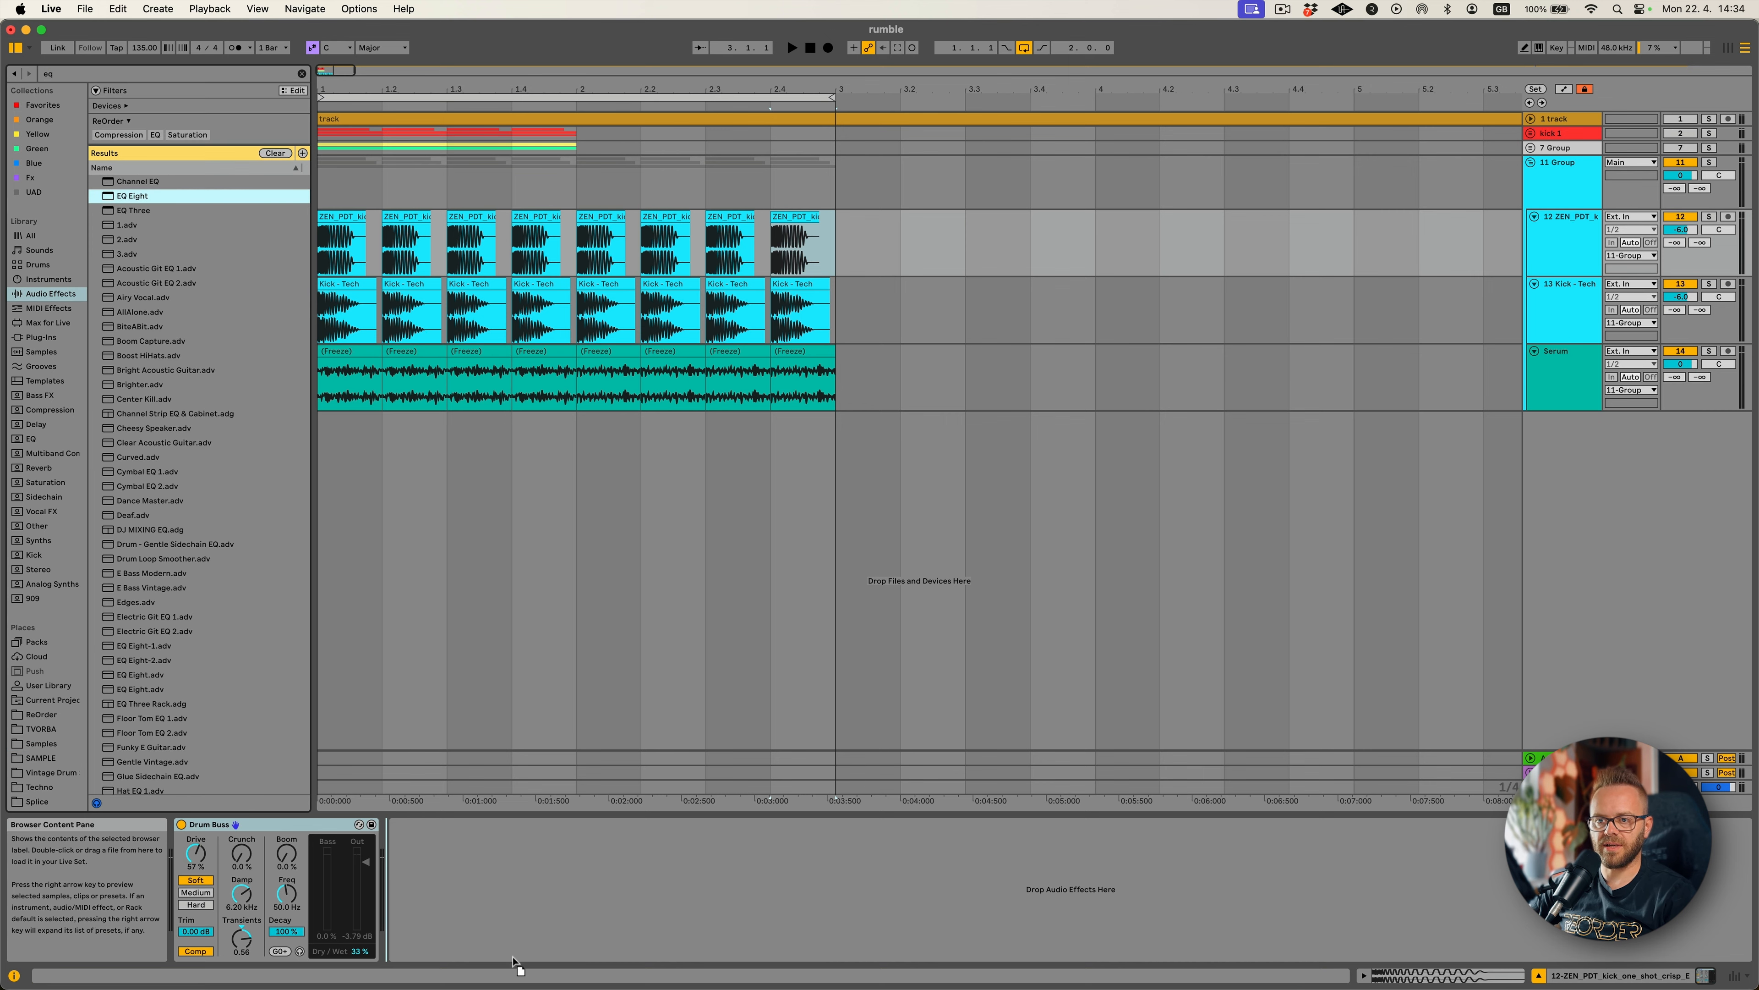
{"action": "left_click_drag", "start_coordinate": [516, 964], "coordinate": [518, 964]}
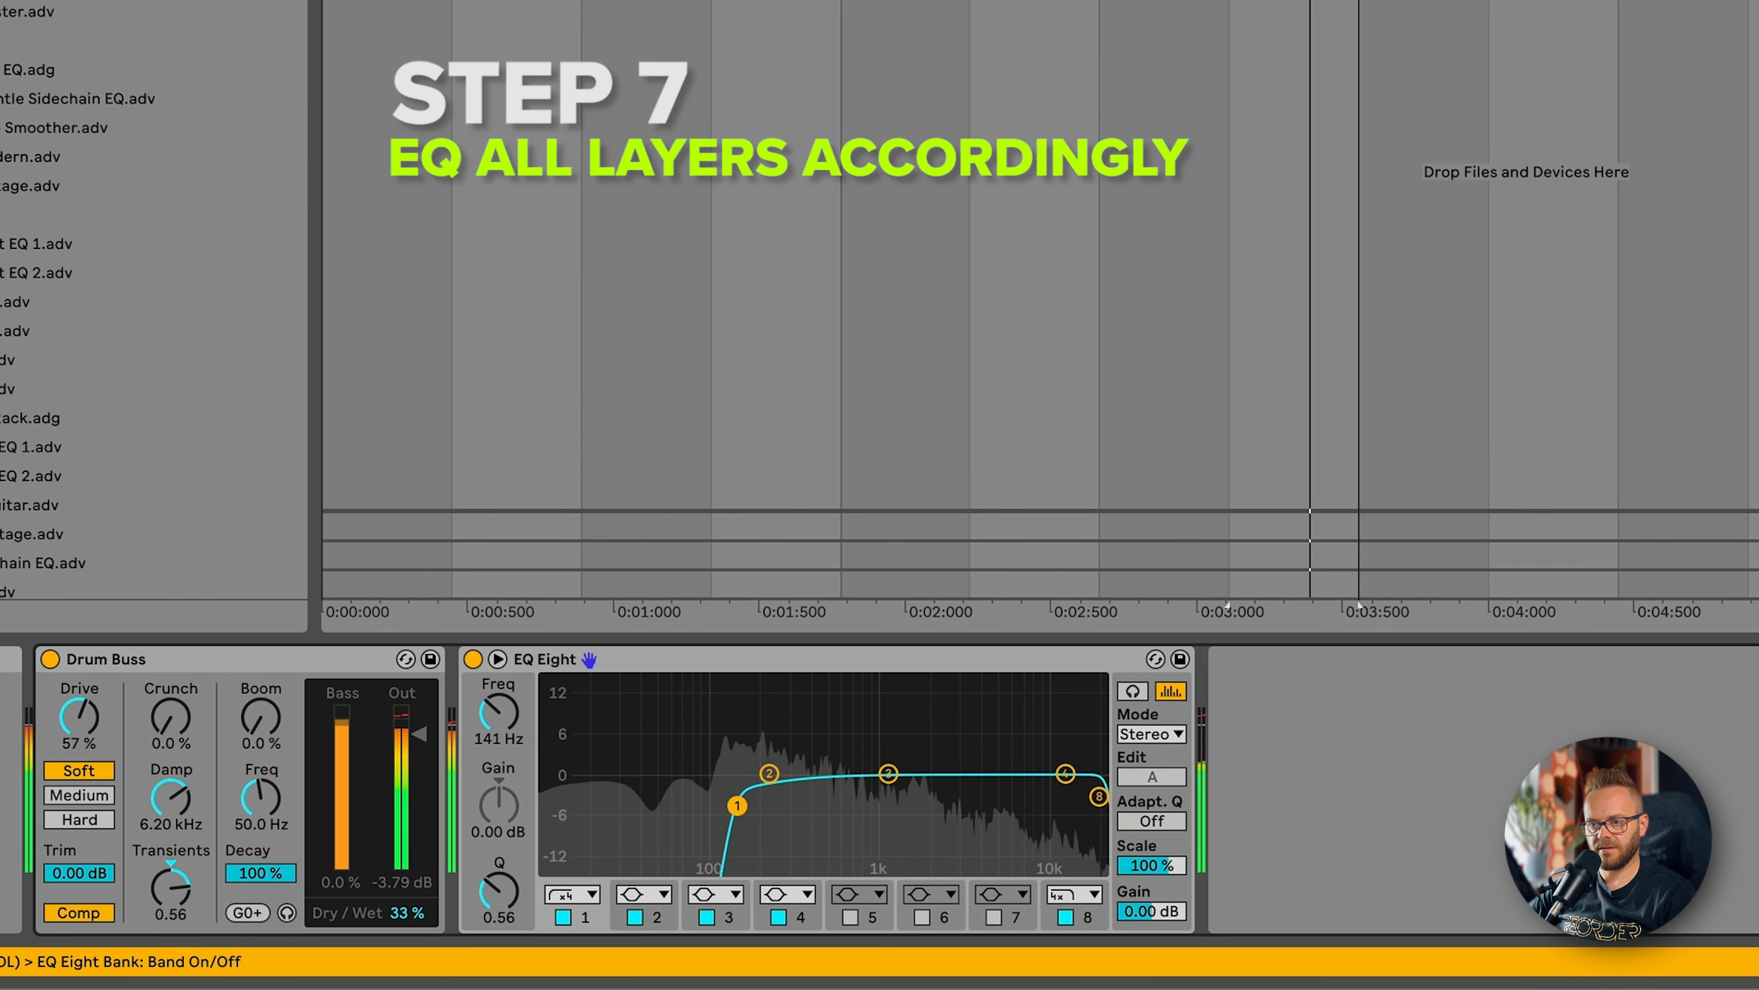
{"action": "left_click_drag", "start_coordinate": [737, 806], "coordinate": [727, 804]}
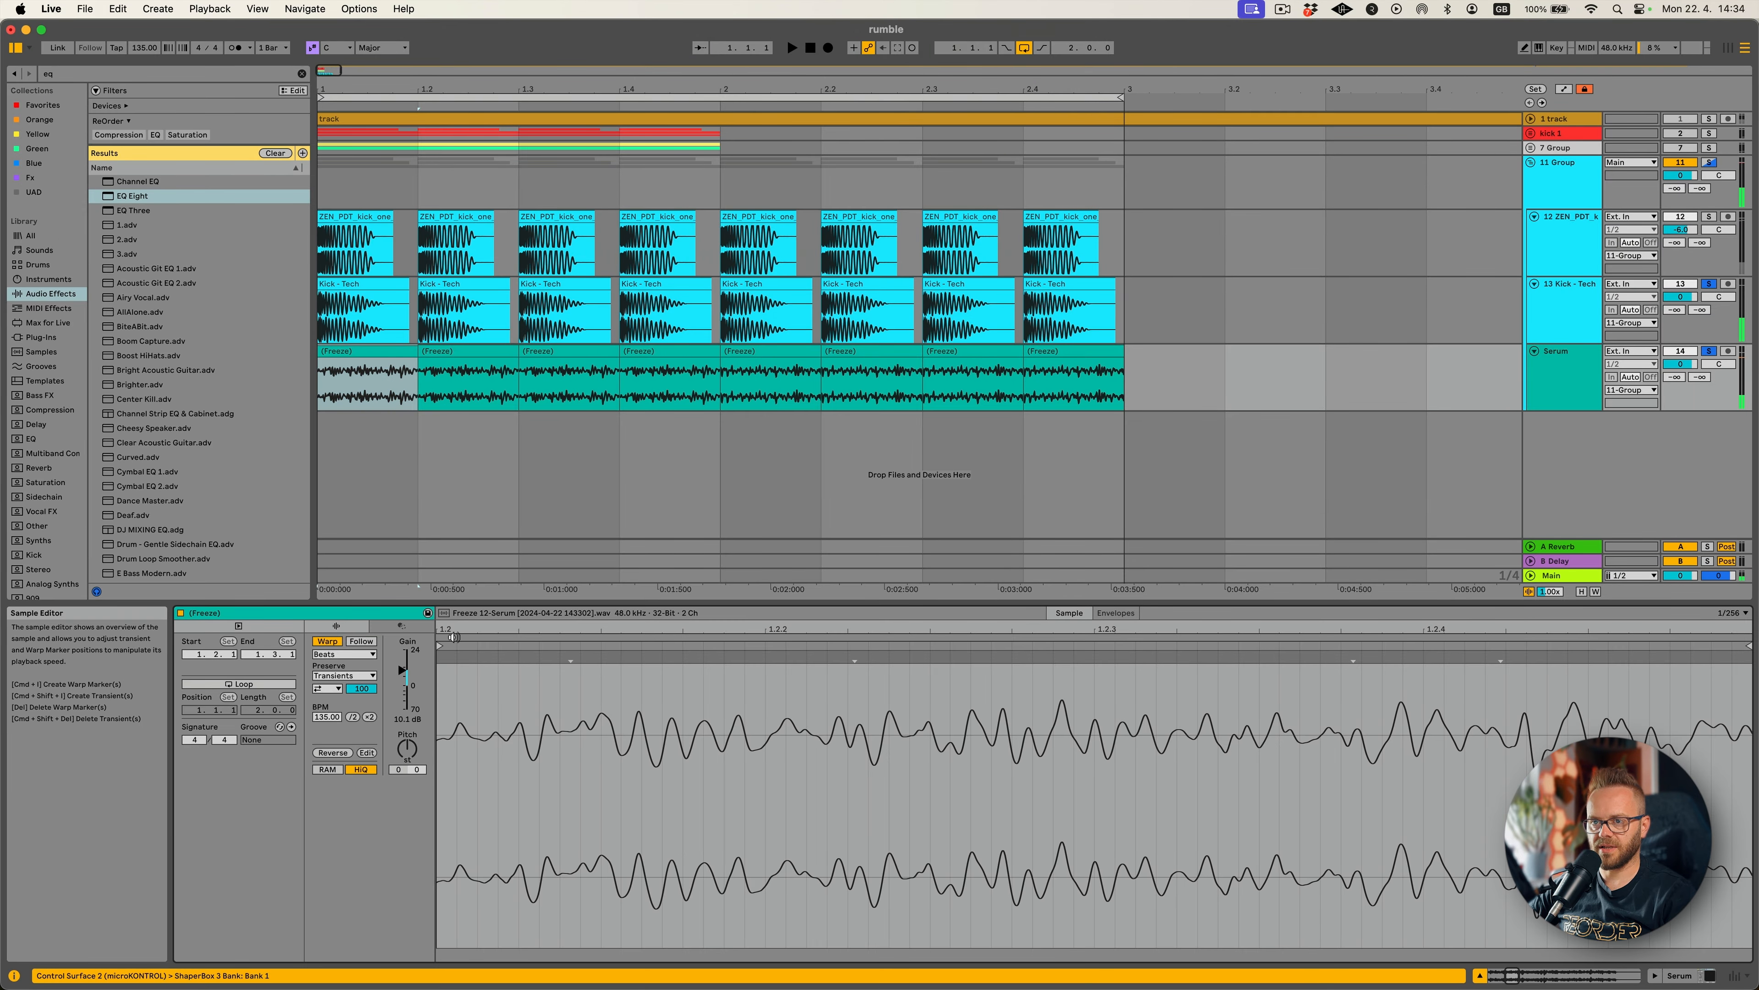
Move the first noise slice's start marker back to just before 1.1.4 in the sample.
{"action": "left_click_drag", "start_coordinate": [454, 637], "coordinate": [520, 648]}
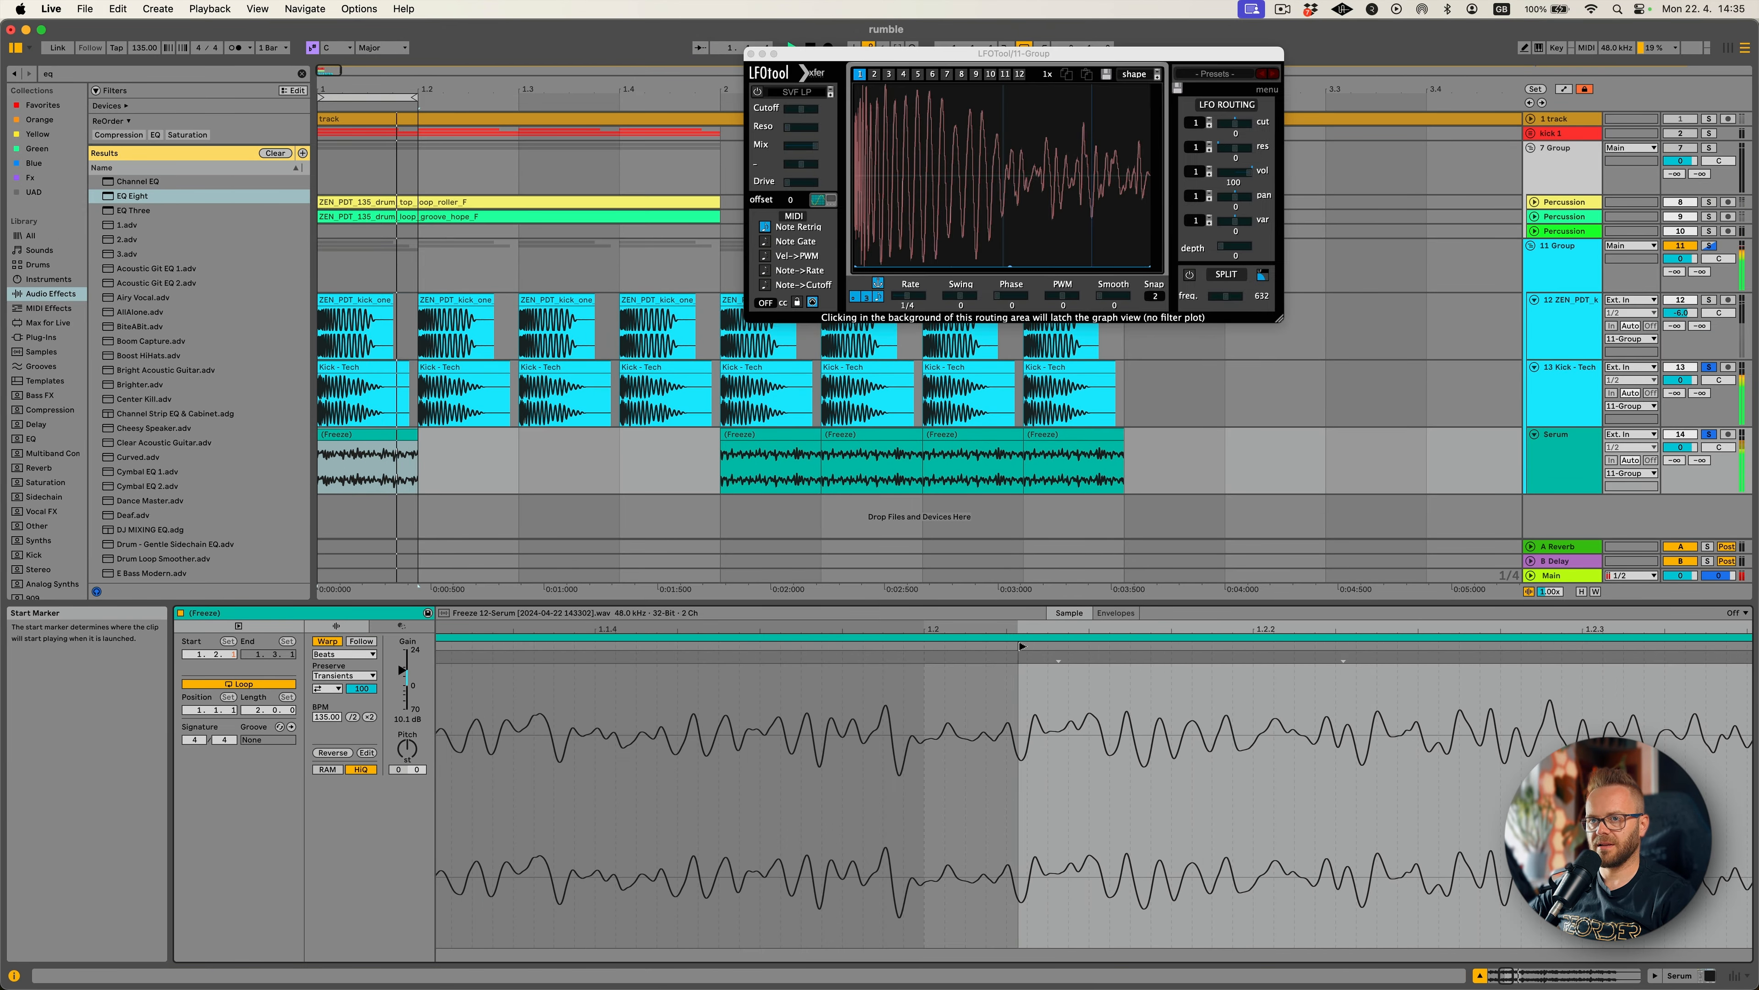
{"action": "left_click_drag", "start_coordinate": [1020, 647], "coordinate": [1049, 647]}
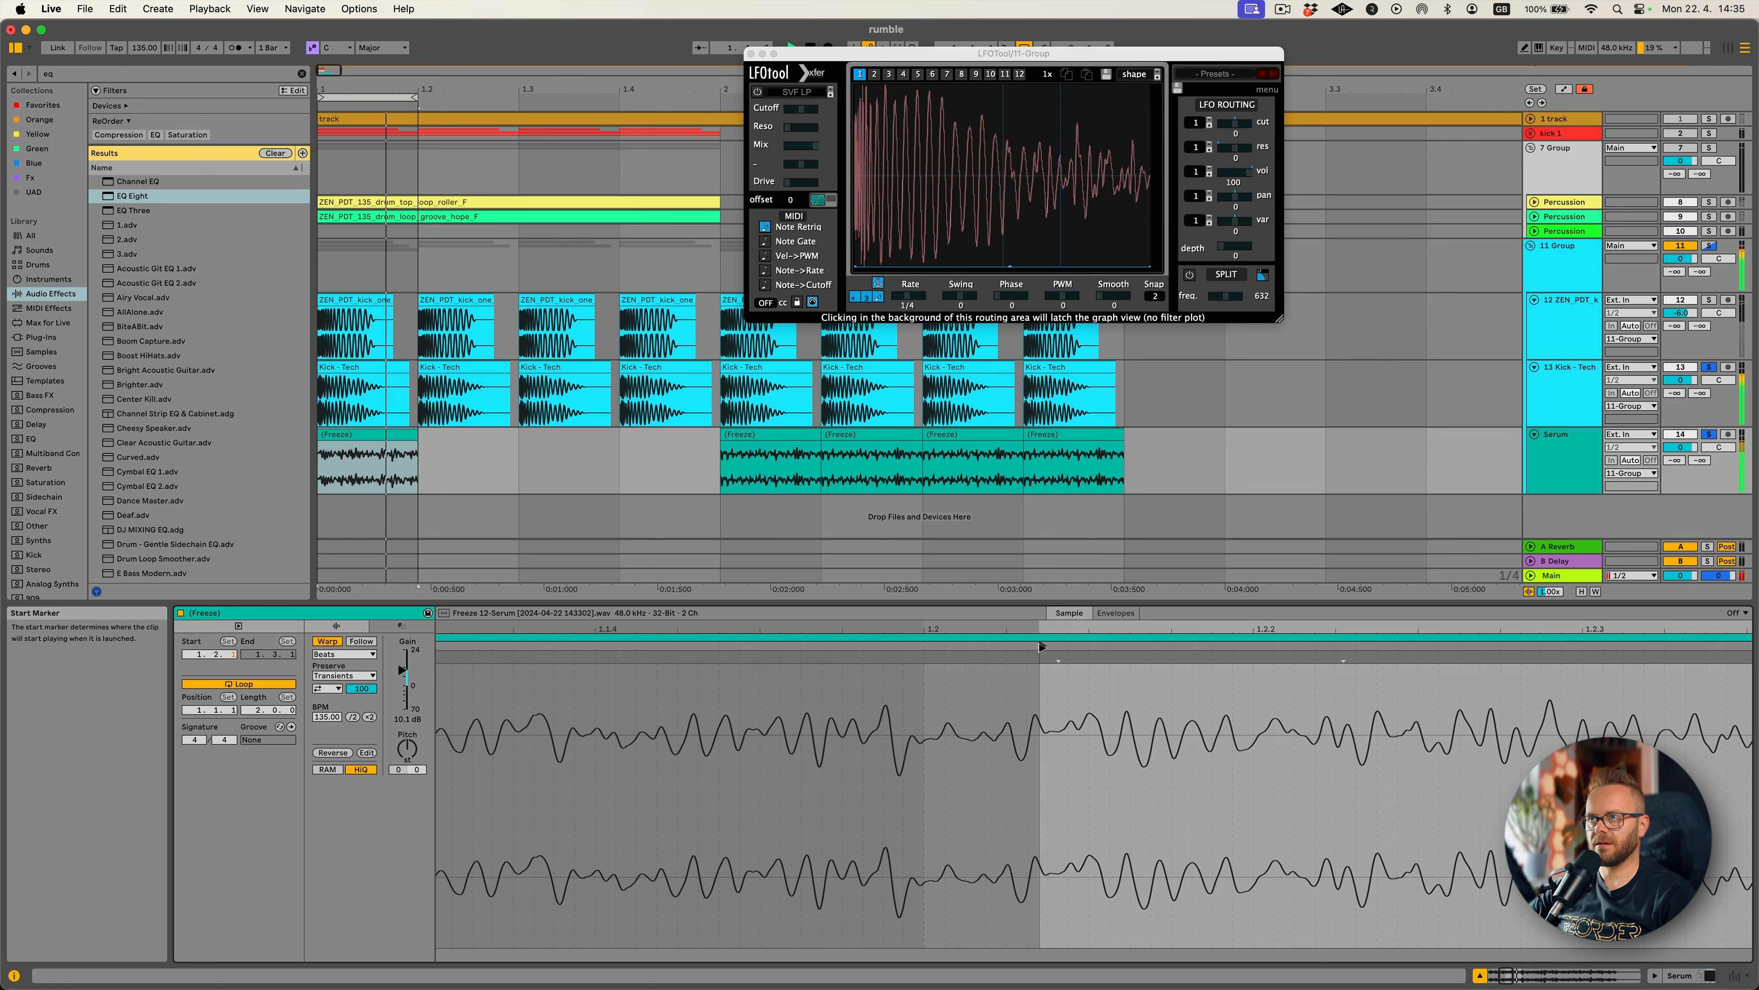
{"action": "left_click_drag", "start_coordinate": [1042, 646], "coordinate": [508, 648]}
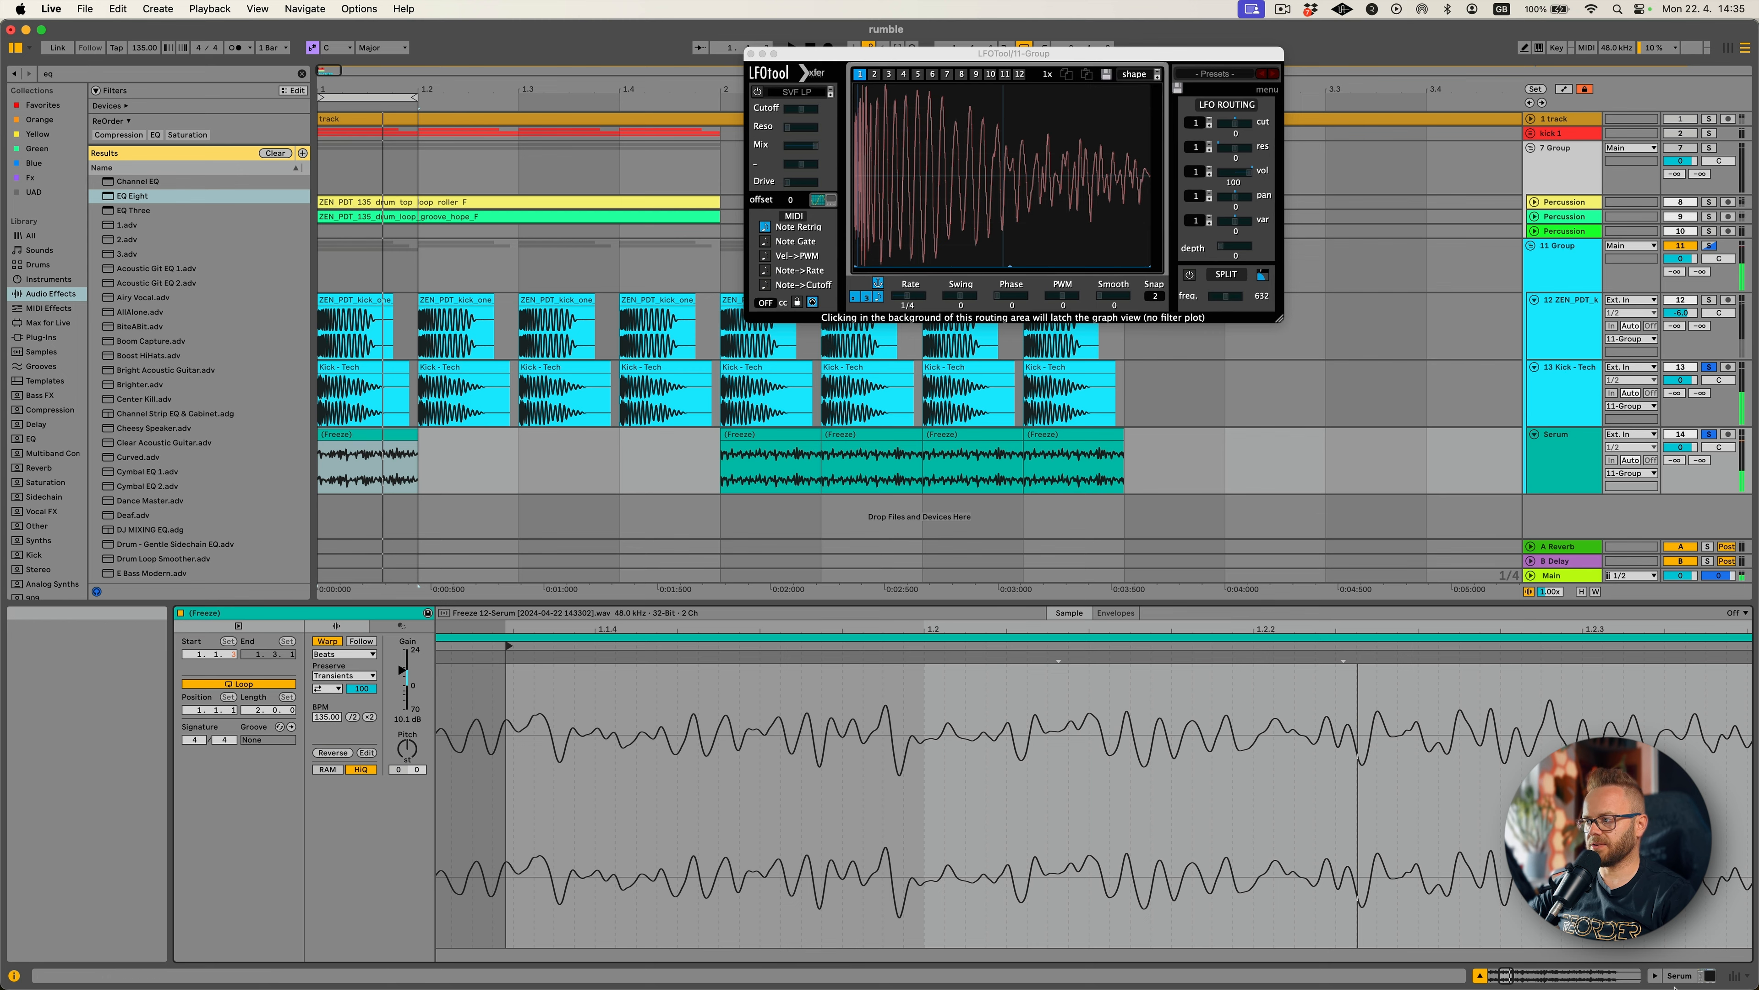
Shape the noise in EQ Eight with a 6.82 dB band 2 boost at 58.7 Hz, a band 1 low cut and a band 8 high cut near 206 Hz.
{"action": "left_click", "coordinate": [1702, 975]}
{"action": "key", "text": "space"}
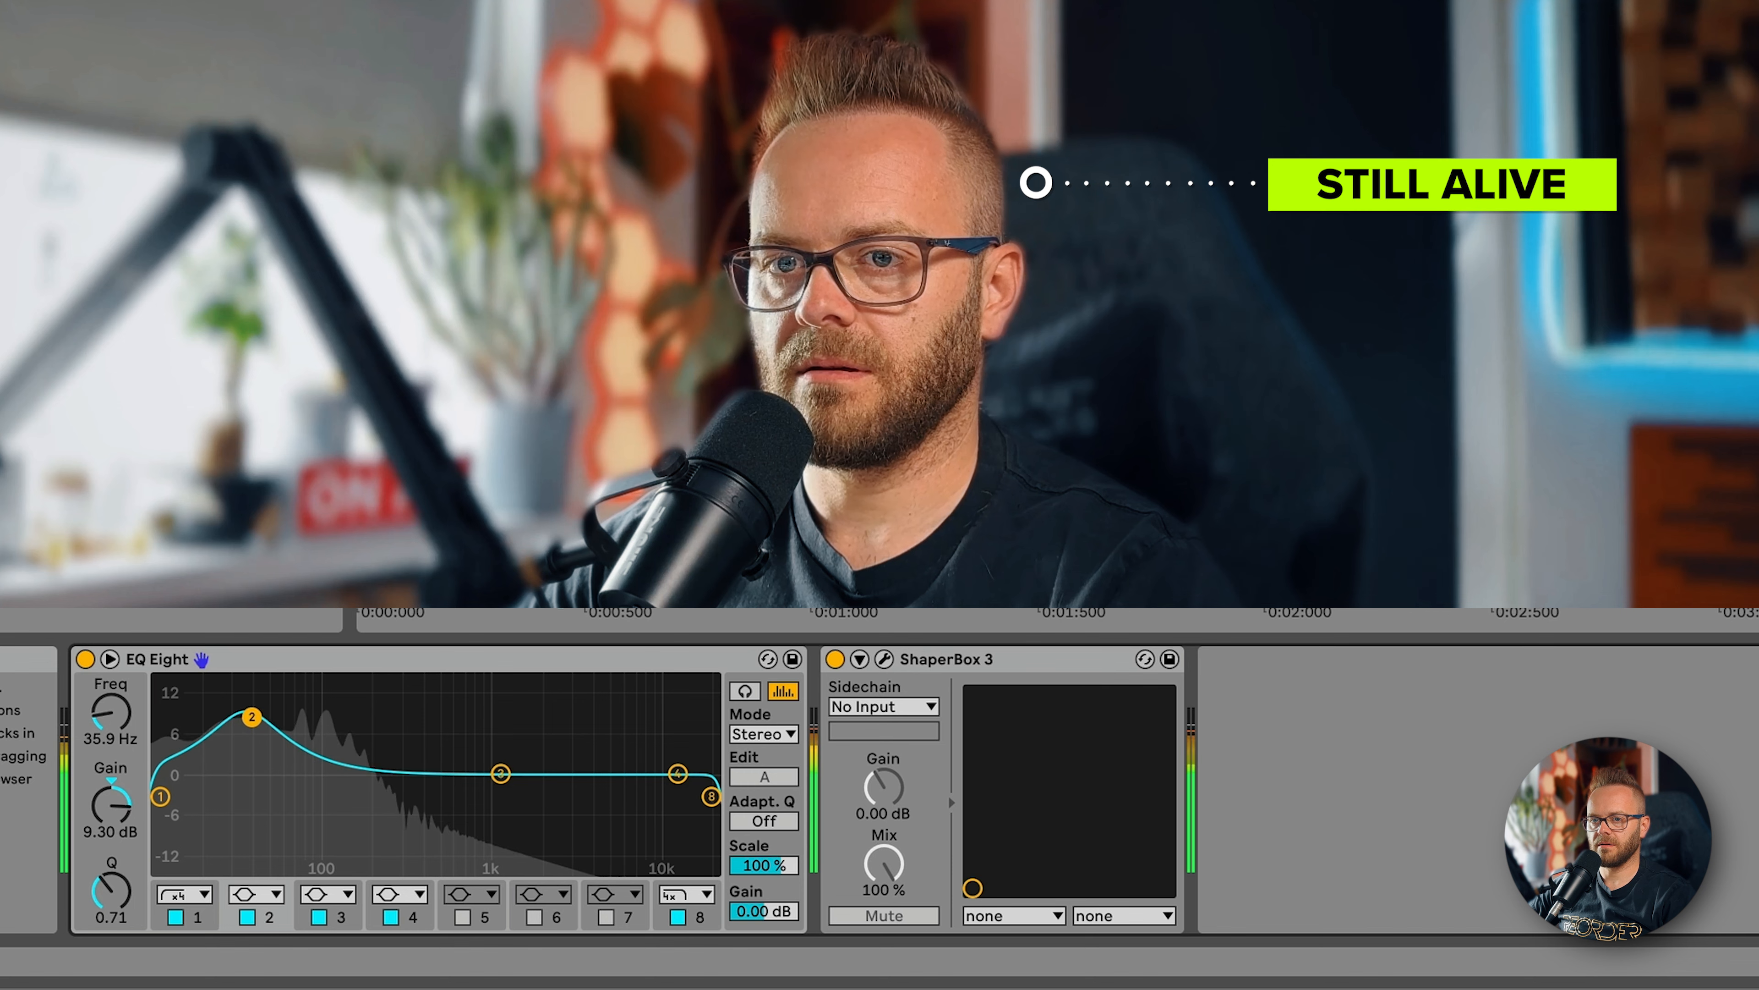
{"action": "left_click_drag", "start_coordinate": [282, 715], "coordinate": [288, 733]}
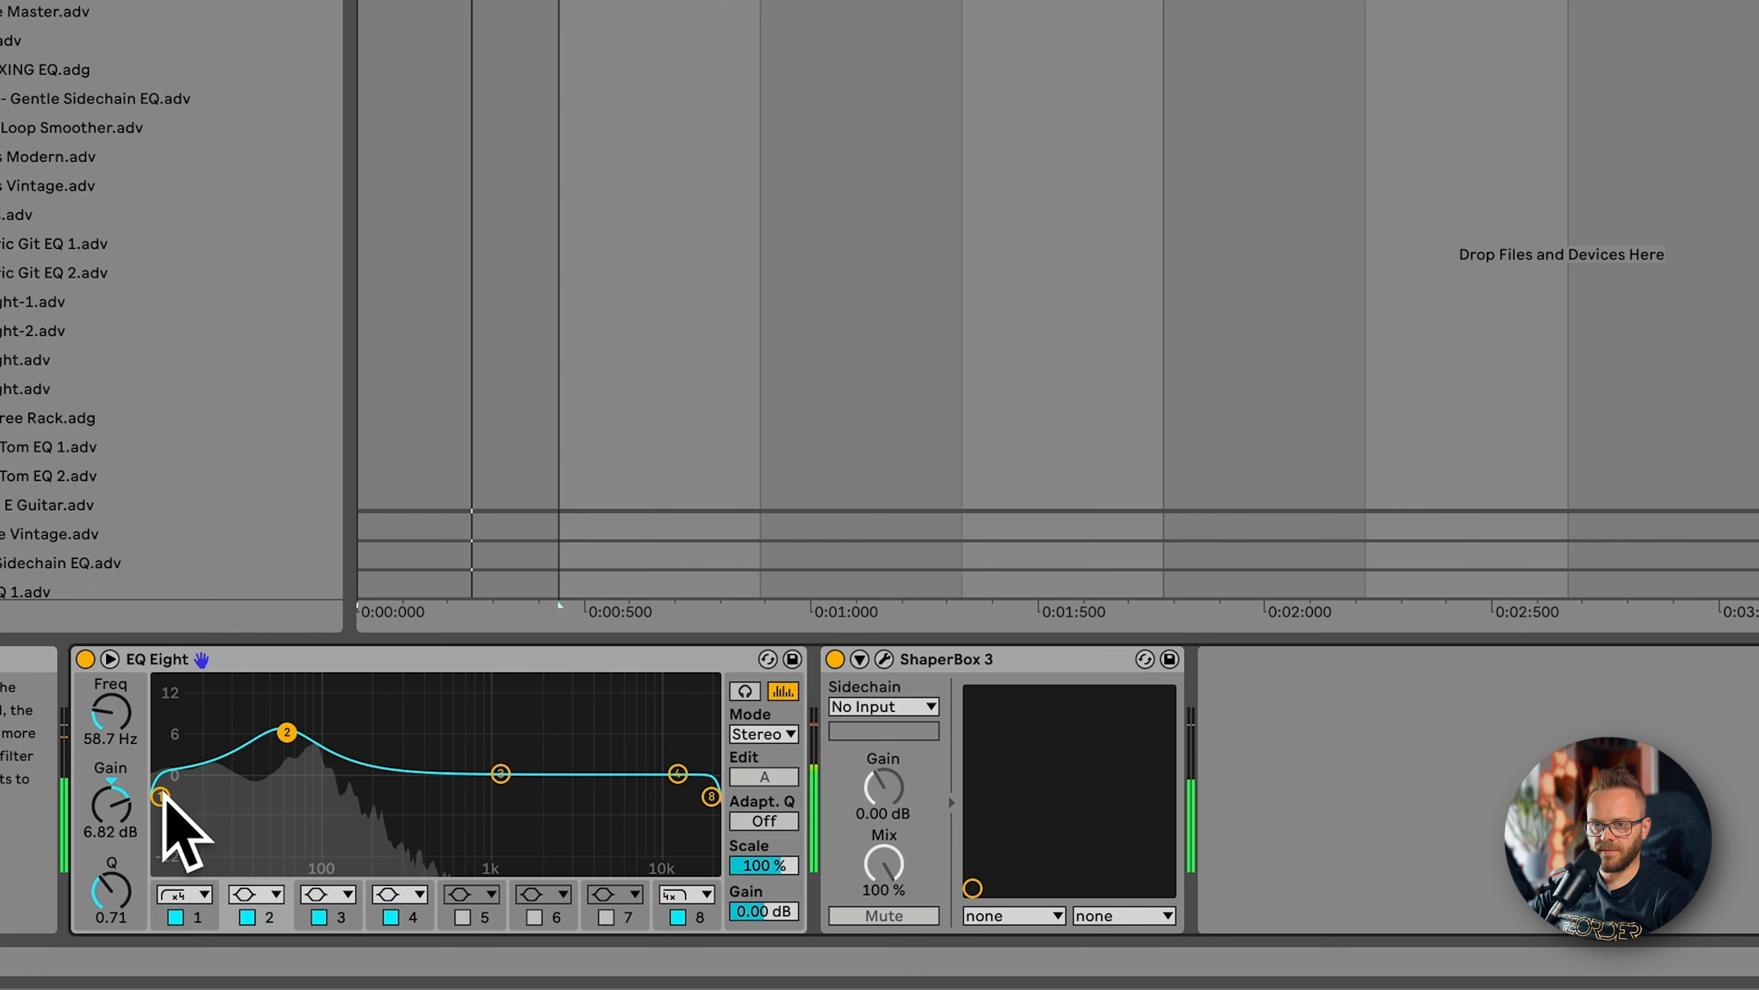
{"action": "key", "text": "space"}
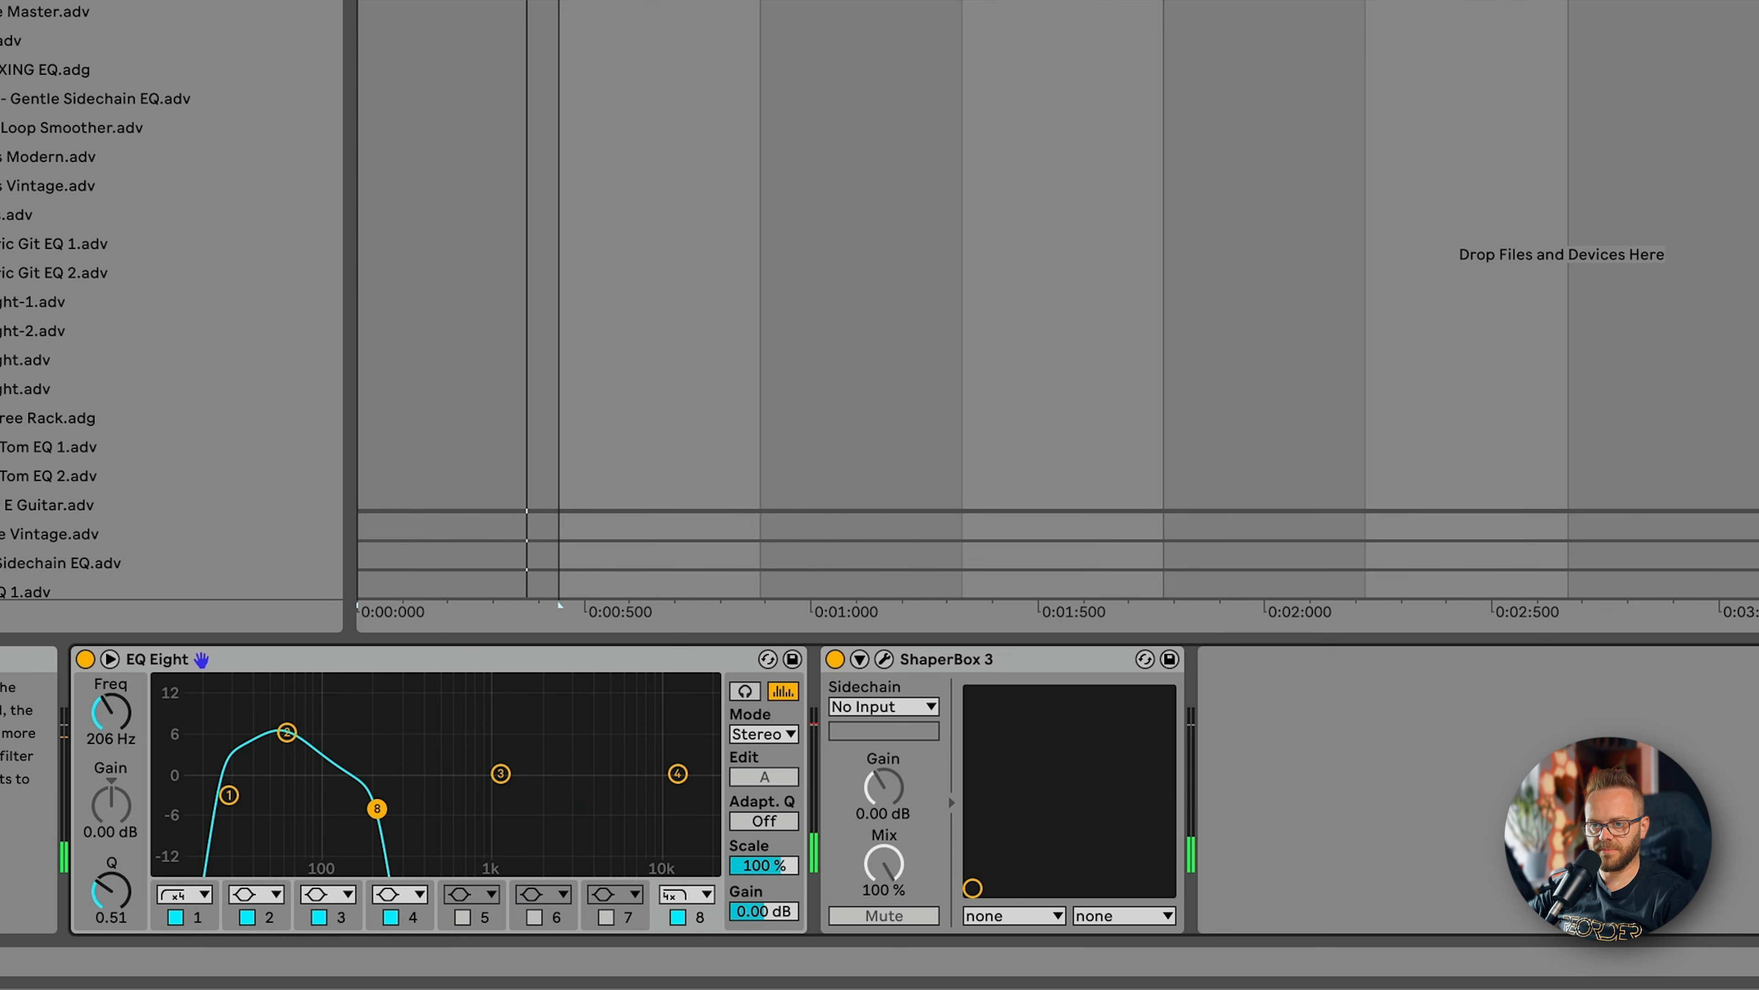
{"action": "left_click_drag", "start_coordinate": [376, 808], "coordinate": [375, 808]}
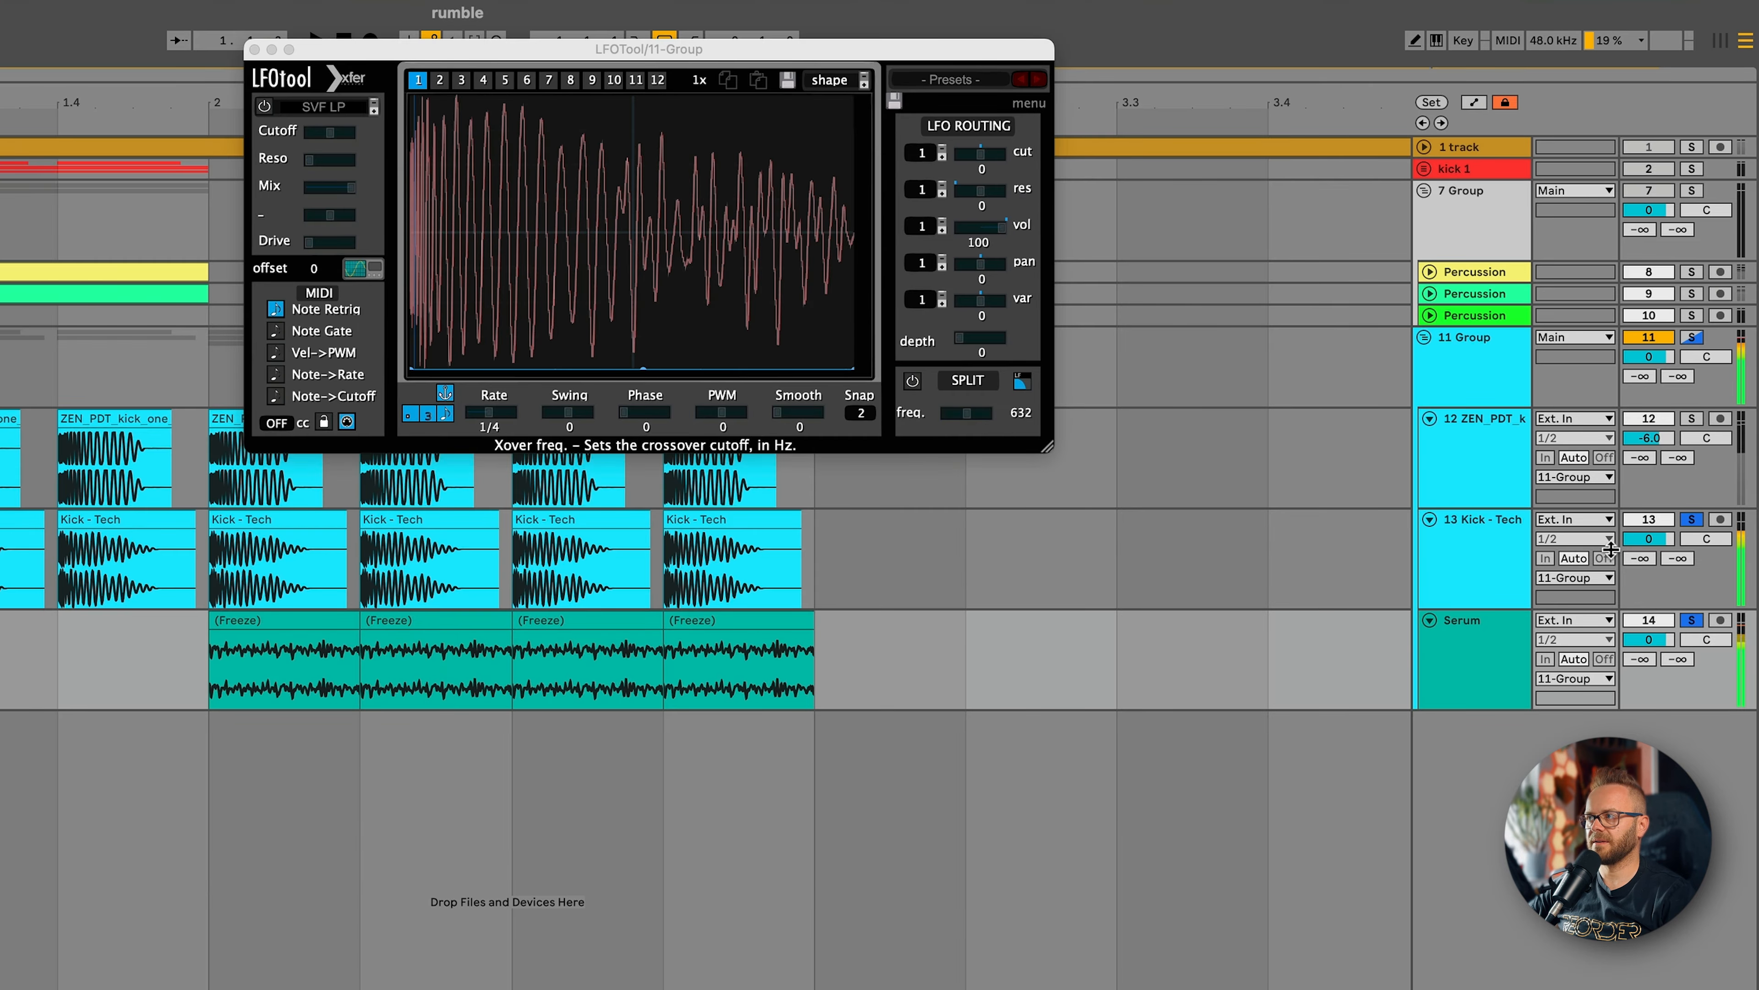
Set the Kick - Tech and Serum track volumes to -3 dB and solo the ZEN_PDT kick track as well.
{"action": "left_click", "coordinate": [1662, 541]}
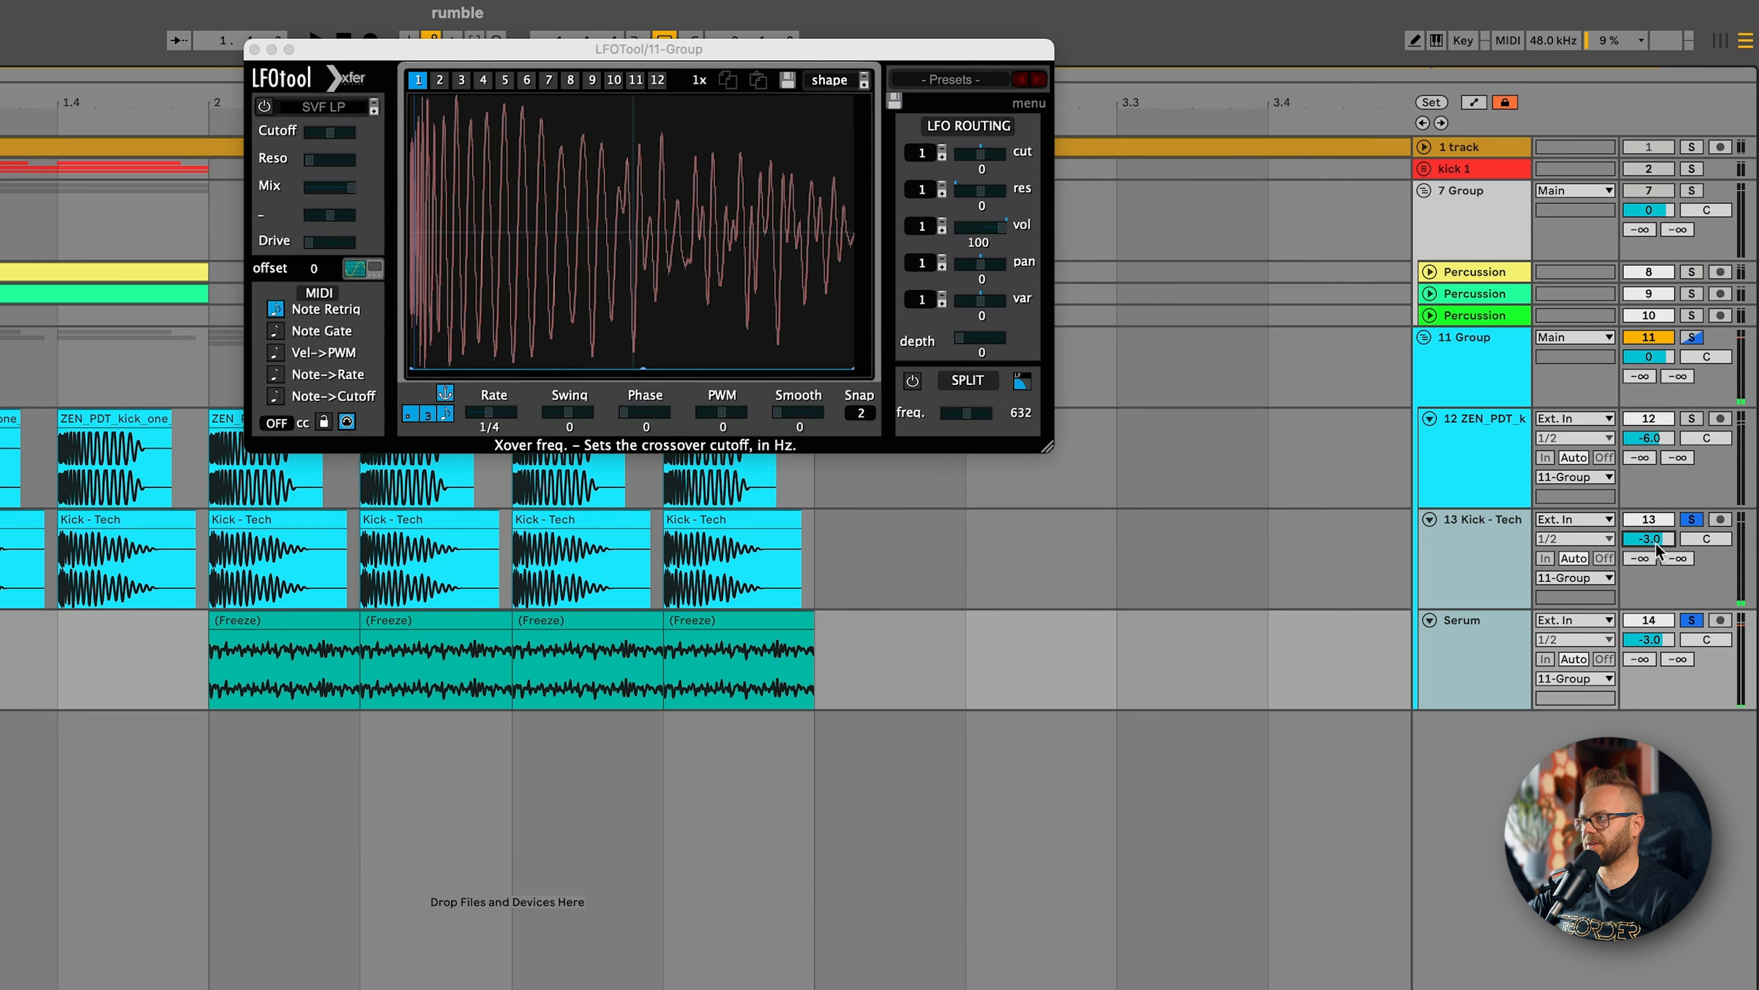
{"action": "left_click", "coordinate": [1642, 439]}
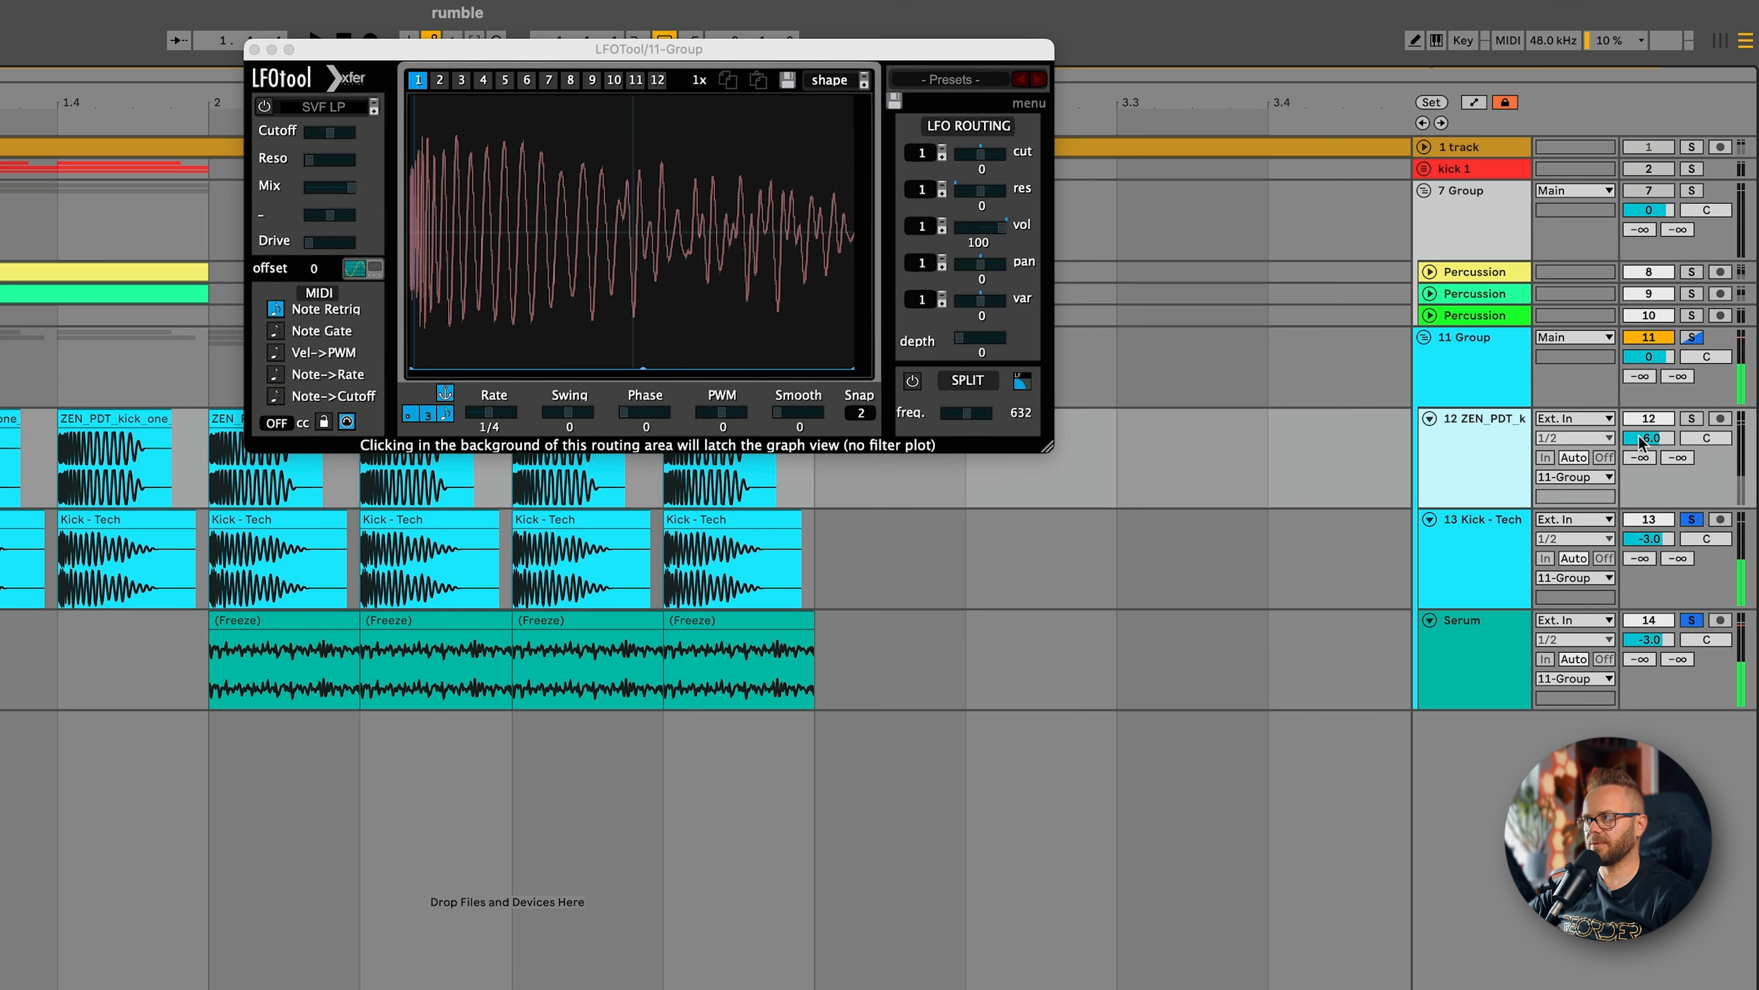
{"action": "left_click", "coordinate": [1639, 481]}
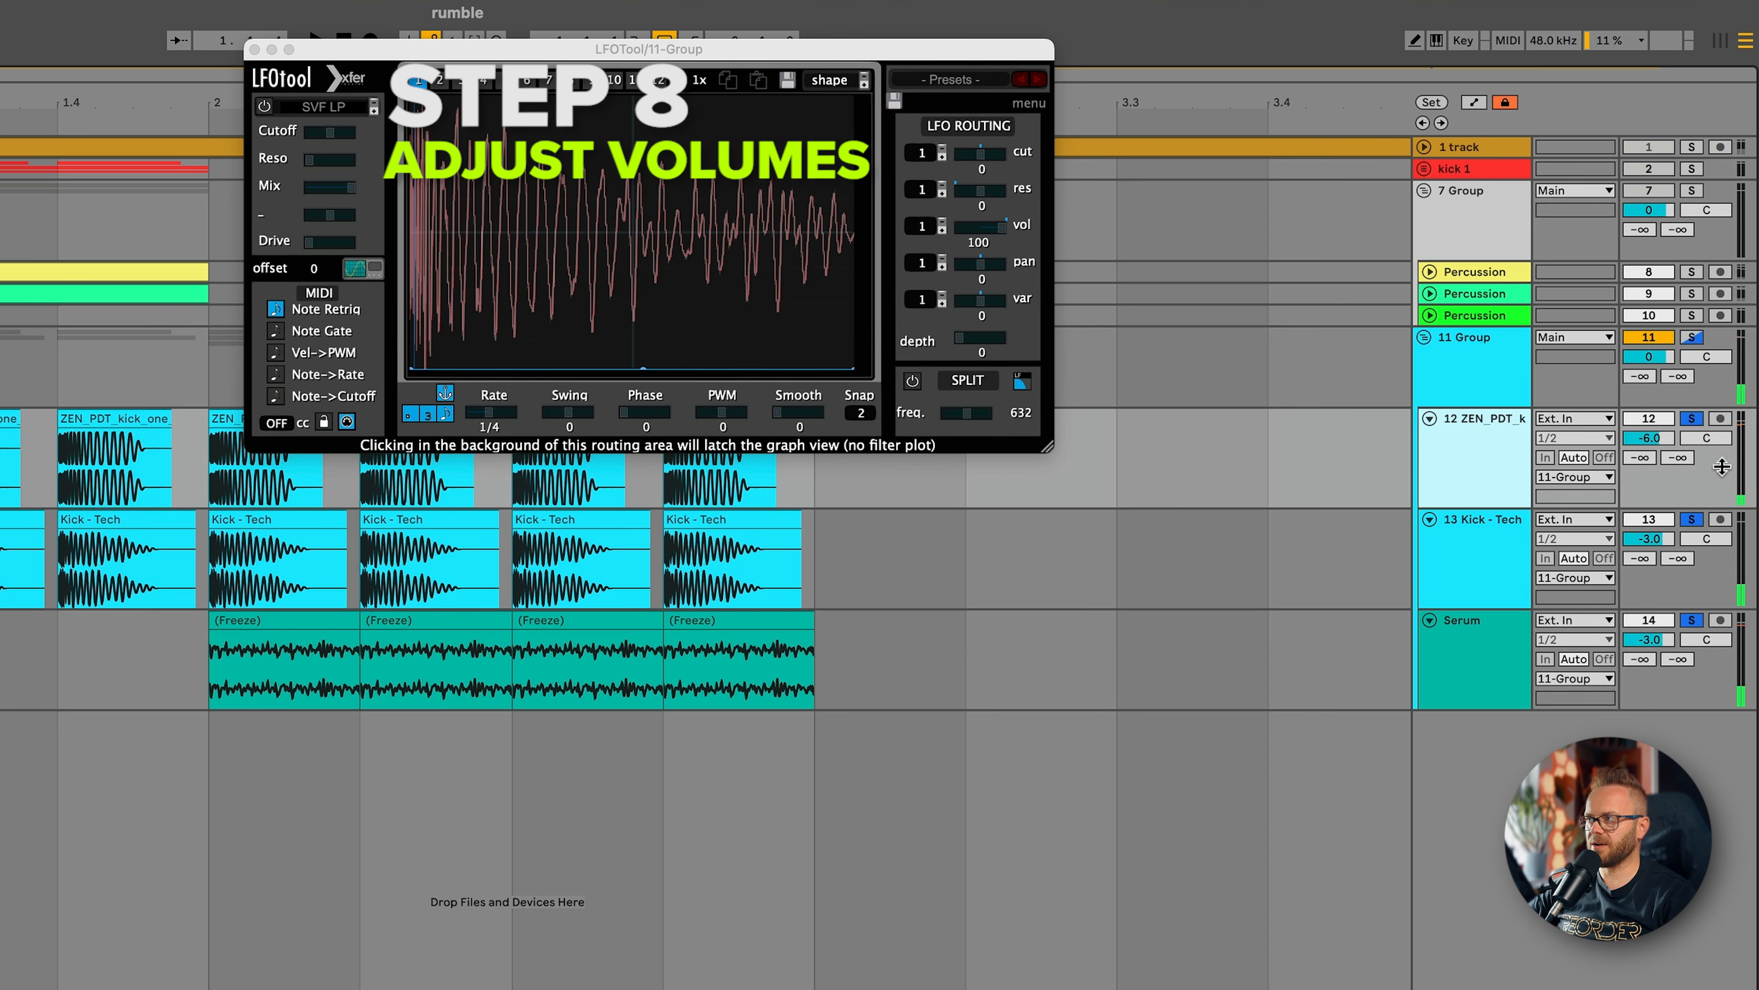
Lower the ZEN_PDT kick track volume to -11 dB and check the balance in playback.
{"action": "left_click_drag", "start_coordinate": [1650, 438], "coordinate": [1649, 462]}
{"action": "key", "text": "space"}
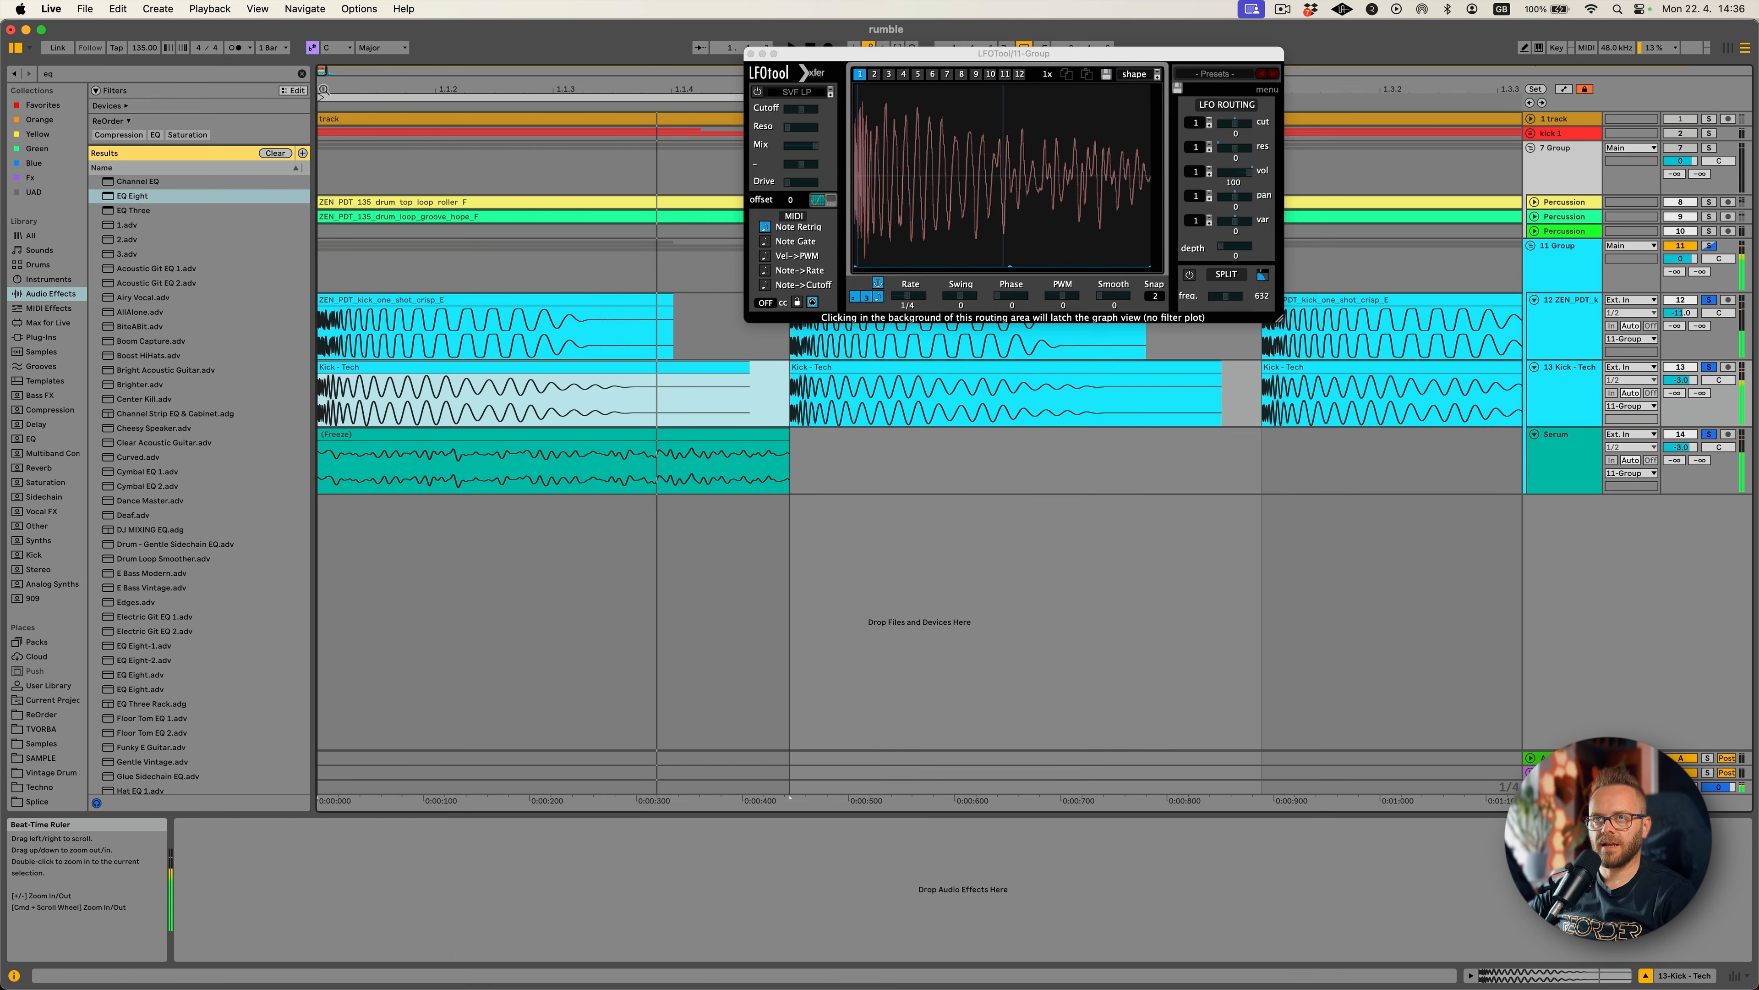
With the grid turned off, split the clicking start off the first ZEN_PDT kick clip and play the loop.
{"action": "left_click_drag", "start_coordinate": [325, 89], "coordinate": [326, 194]}
{"action": "right_click", "coordinate": [408, 255]}
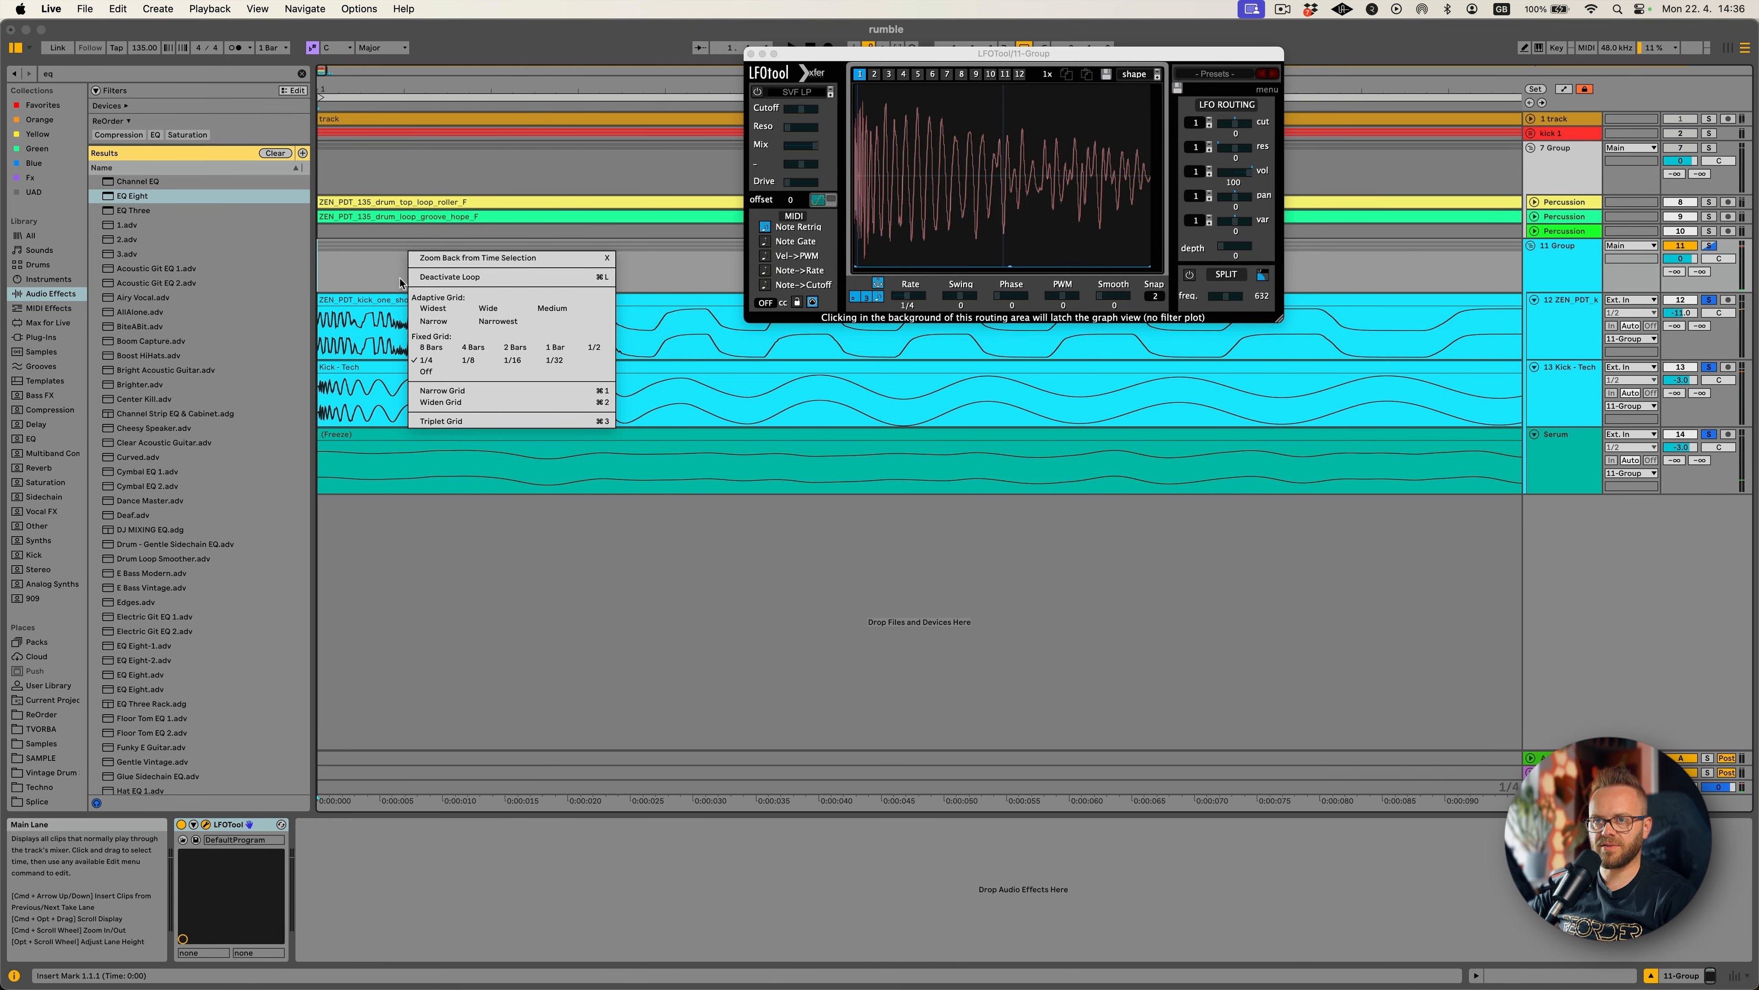
{"action": "left_click", "coordinate": [427, 374]}
{"action": "left_click", "coordinate": [380, 333]}
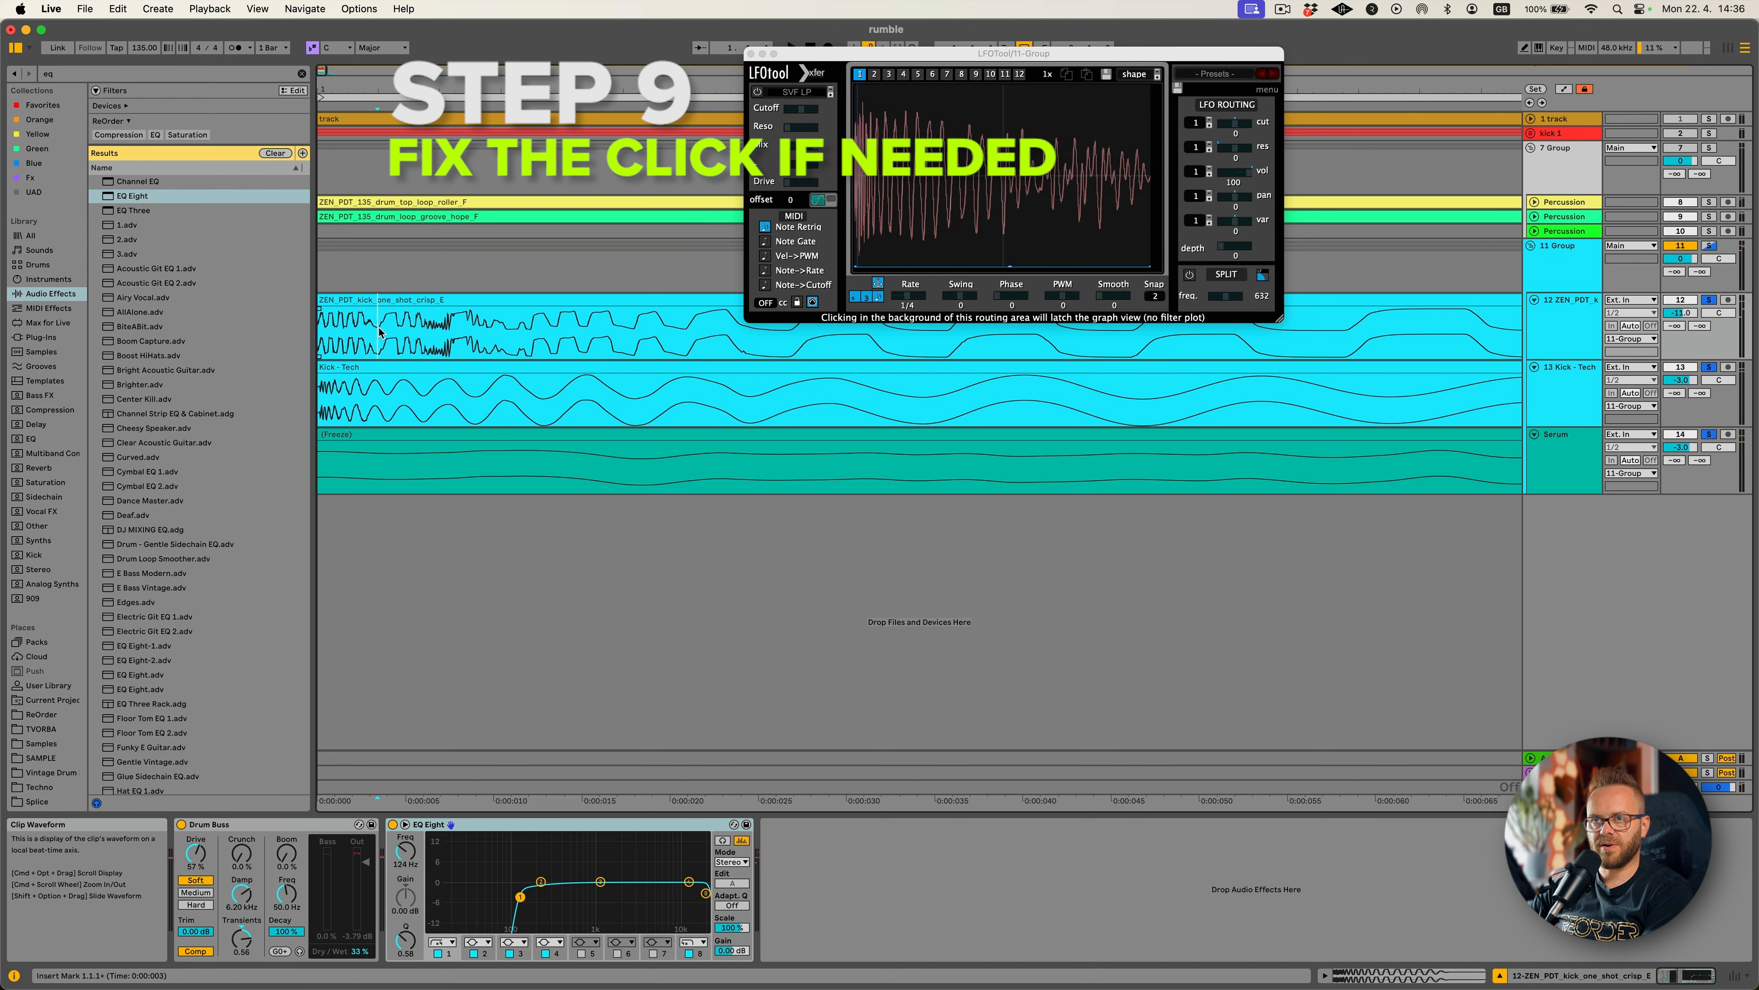
{"action": "left_click_drag", "start_coordinate": [379, 333], "coordinate": [392, 299]}
{"action": "key", "text": "Delete"}
{"action": "left_click_drag", "start_coordinate": [370, 309], "coordinate": [351, 309]}
{"action": "left_click", "coordinate": [345, 298]}
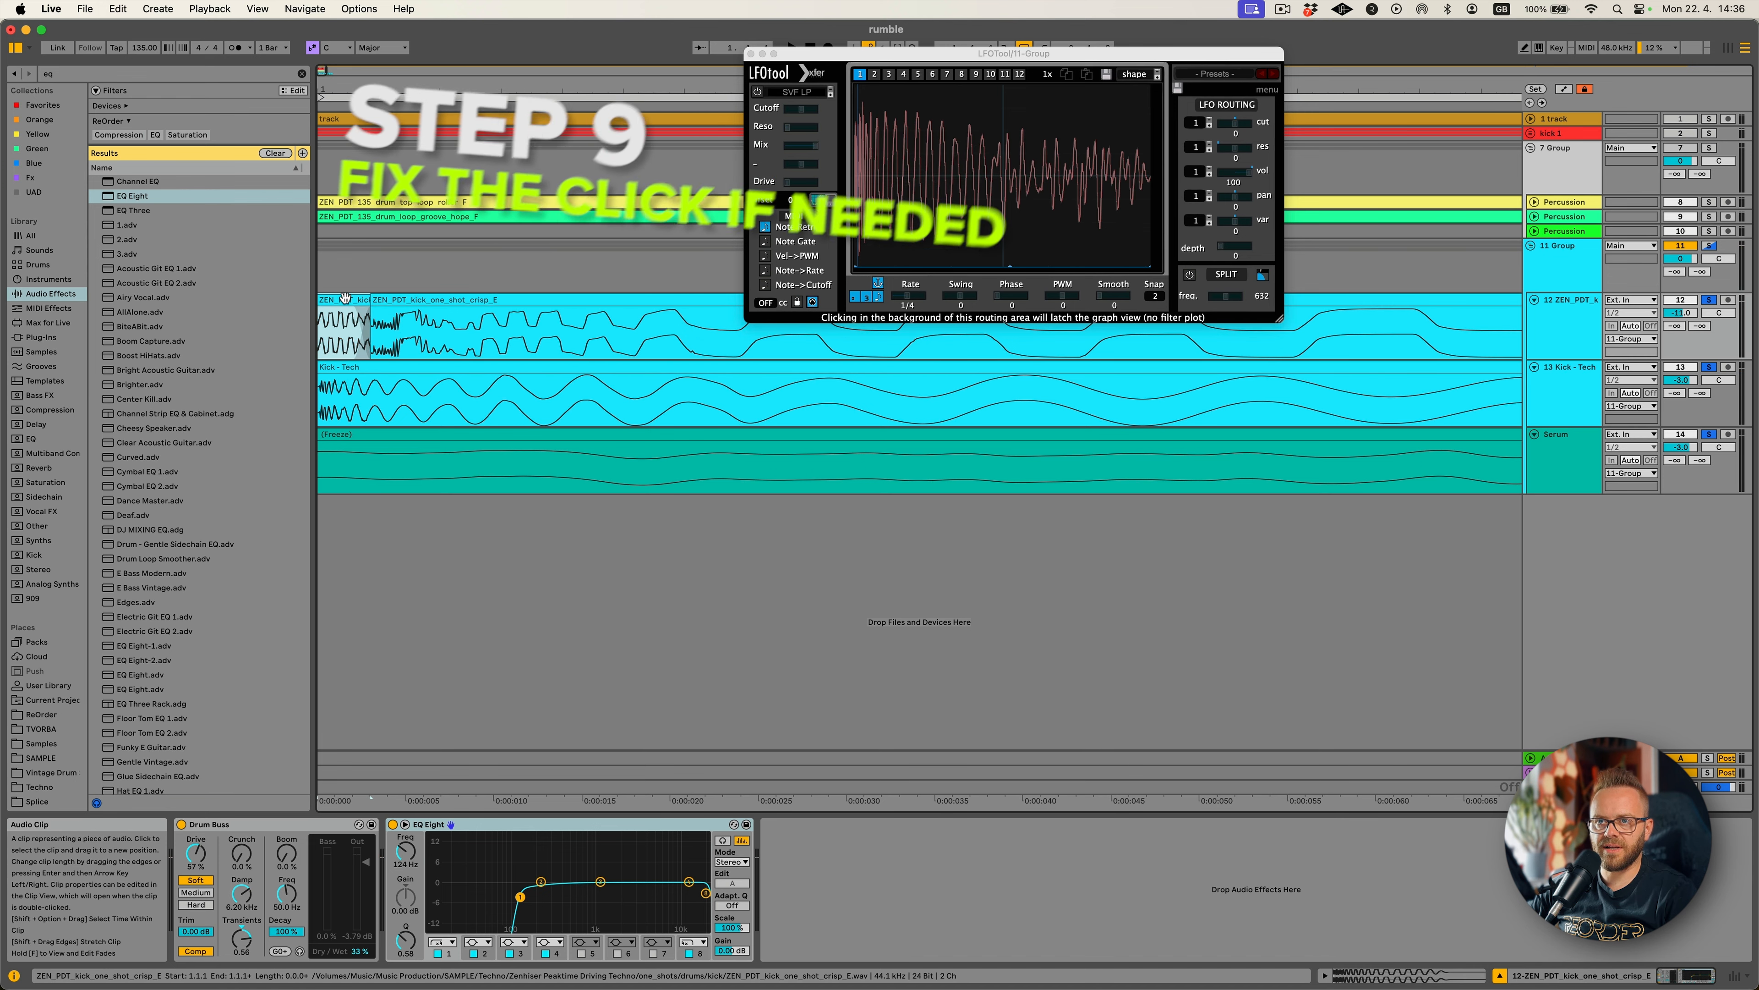
{"action": "key", "text": "space"}
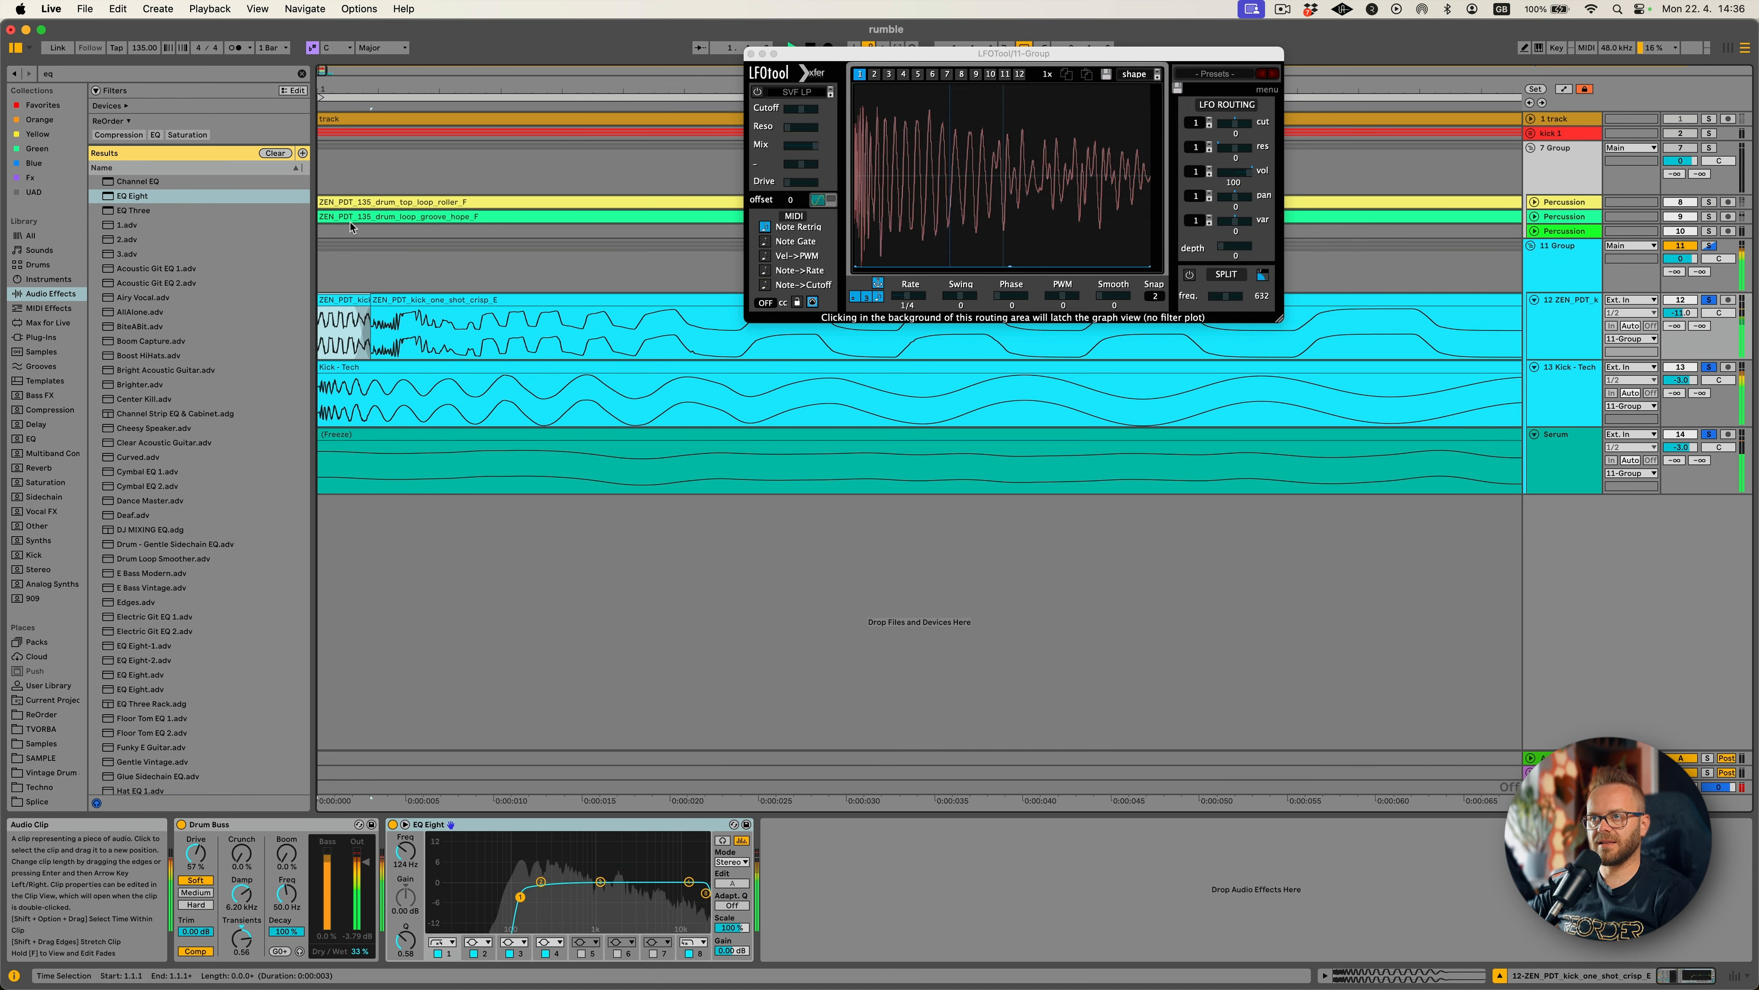
{"action": "left_click_drag", "start_coordinate": [363, 85], "coordinate": [388, 270]}
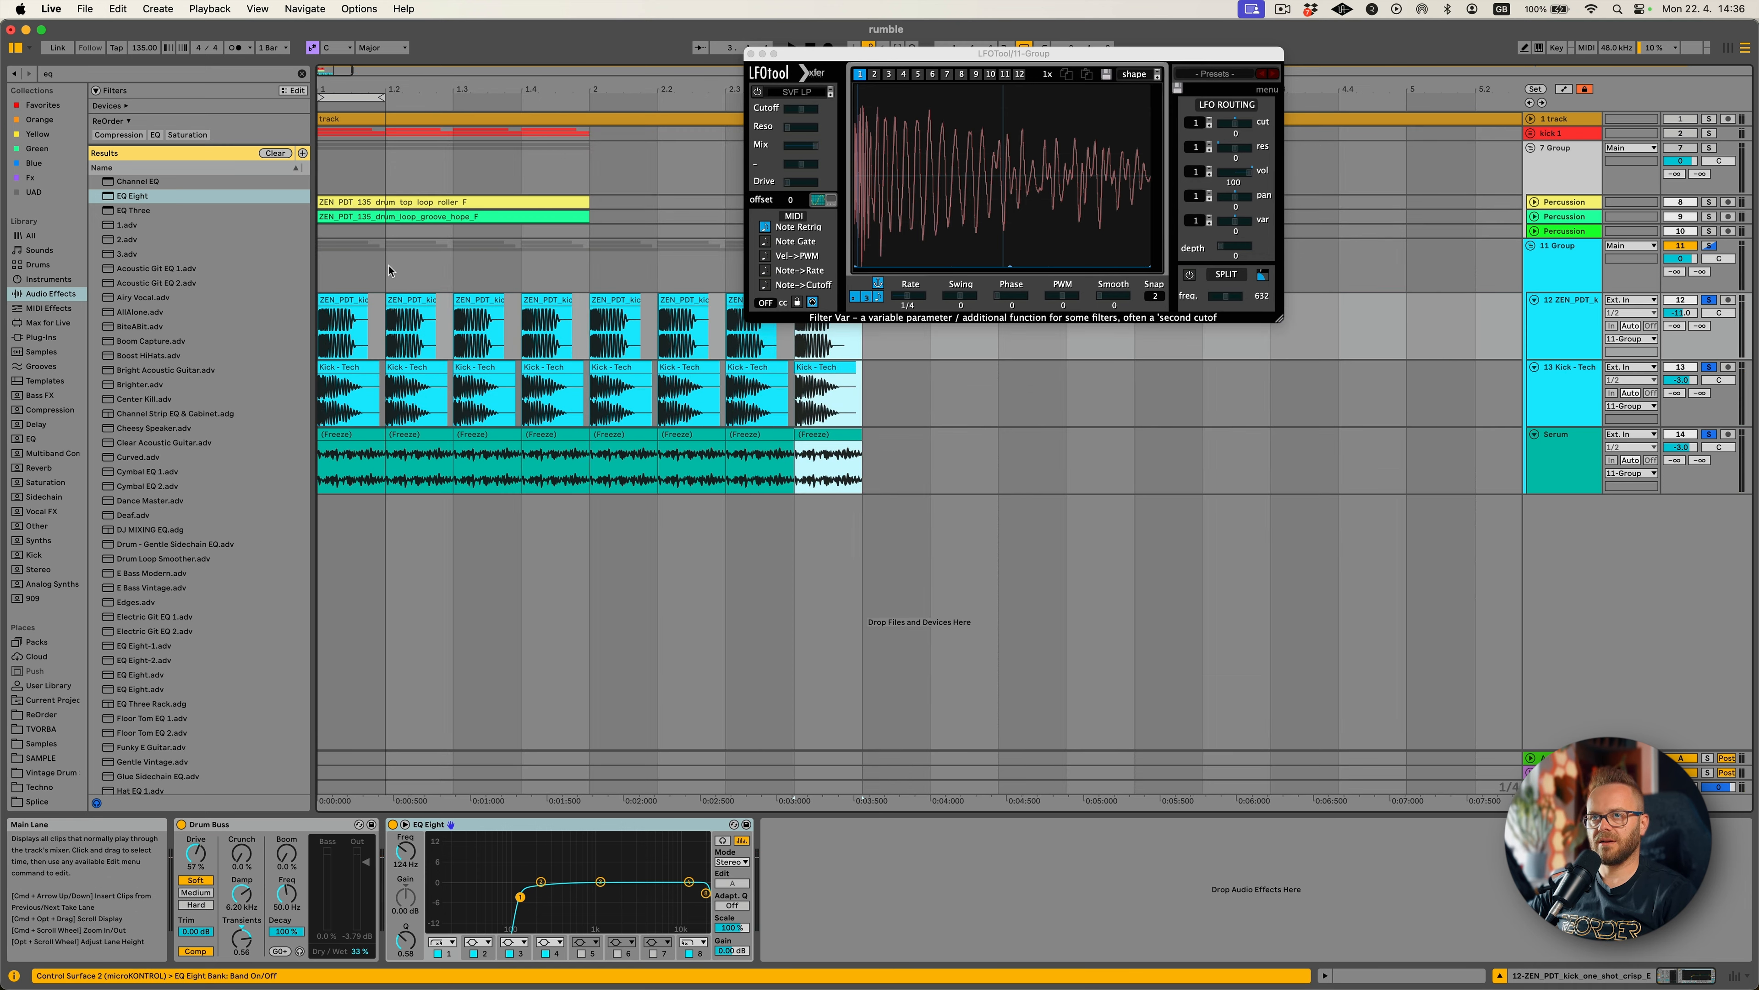
{"action": "key", "text": "super+a"}
{"action": "key", "text": "space"}
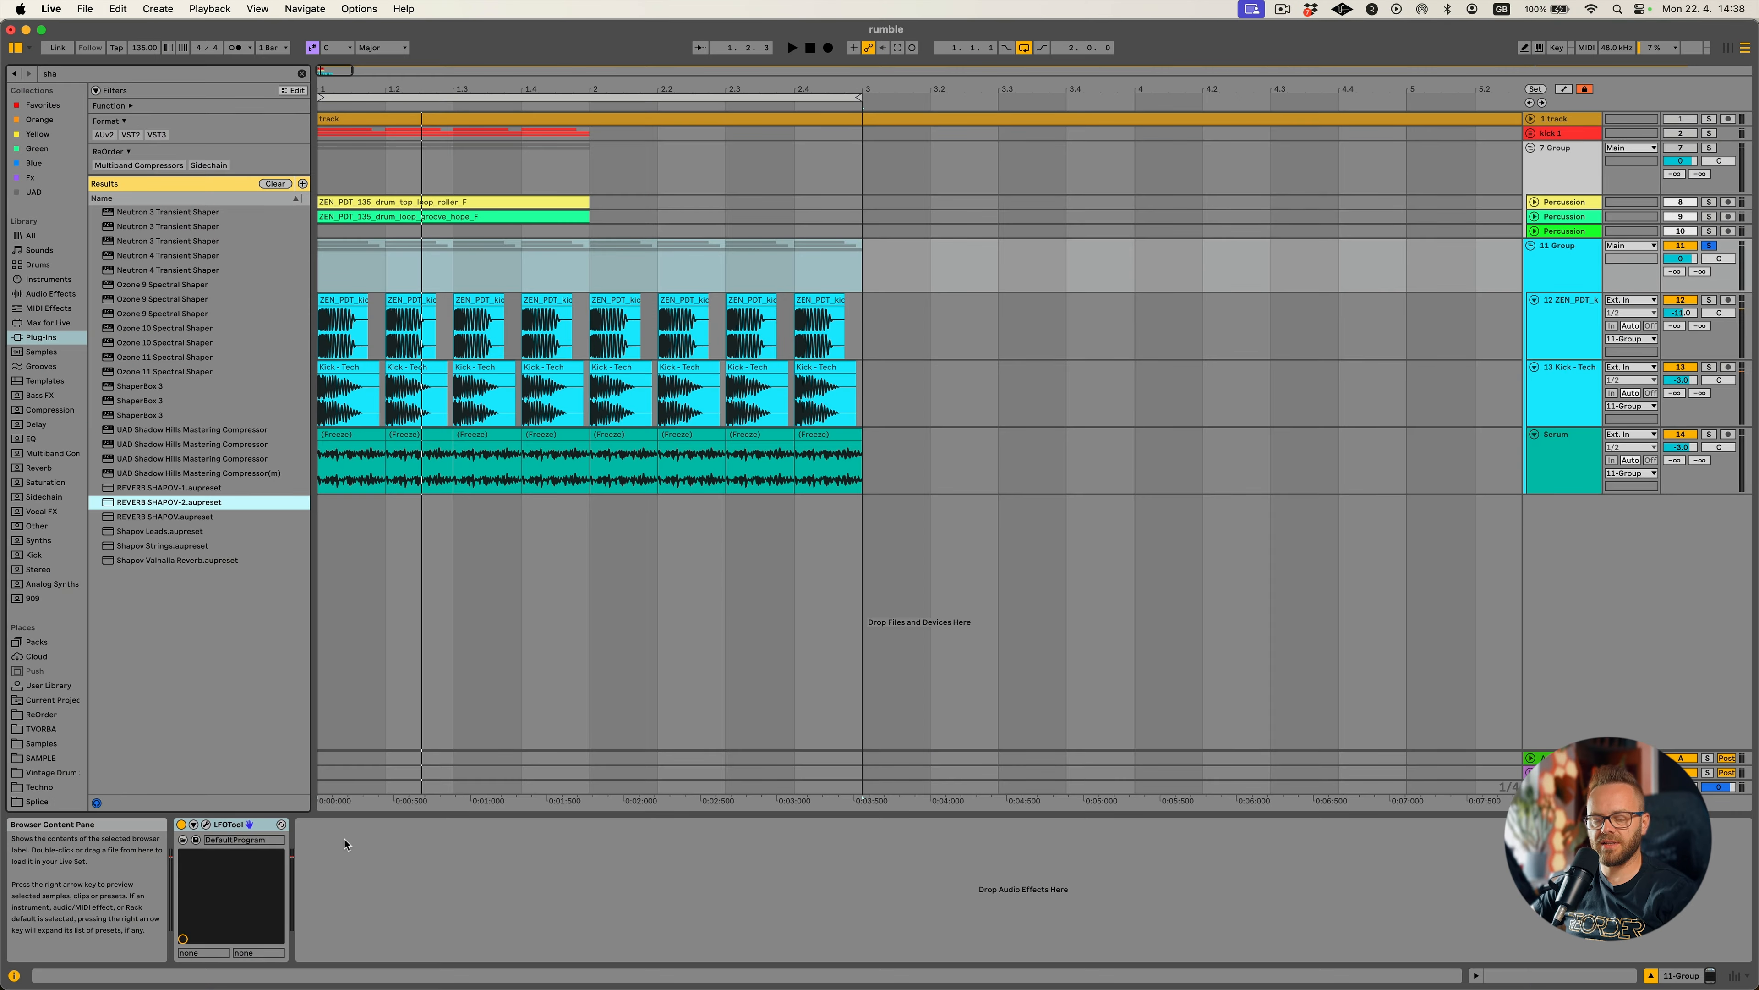
Add Saturator with 10.7 dB Drive after LFOTool on the kick group and group it into an Audio Effect Rack.
{"action": "right_click", "coordinate": [379, 846]}
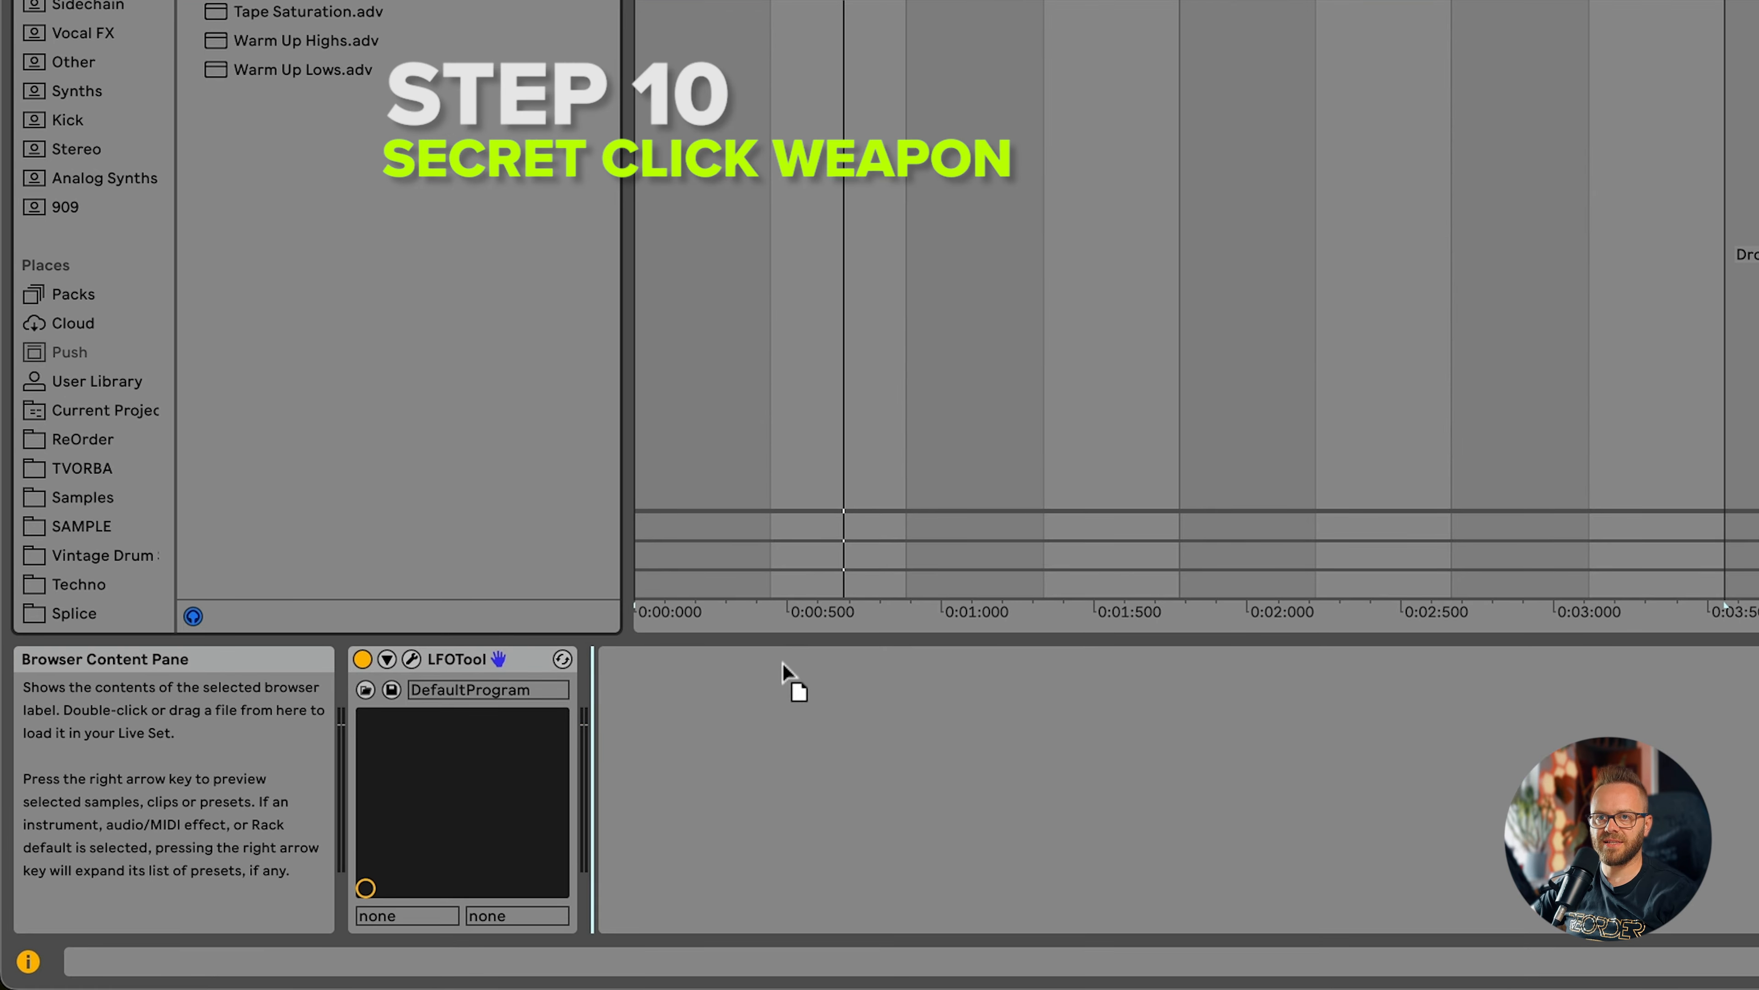
{"action": "key", "text": "super+v"}
{"action": "left_click_drag", "start_coordinate": [798, 723], "coordinate": [768, 702]}
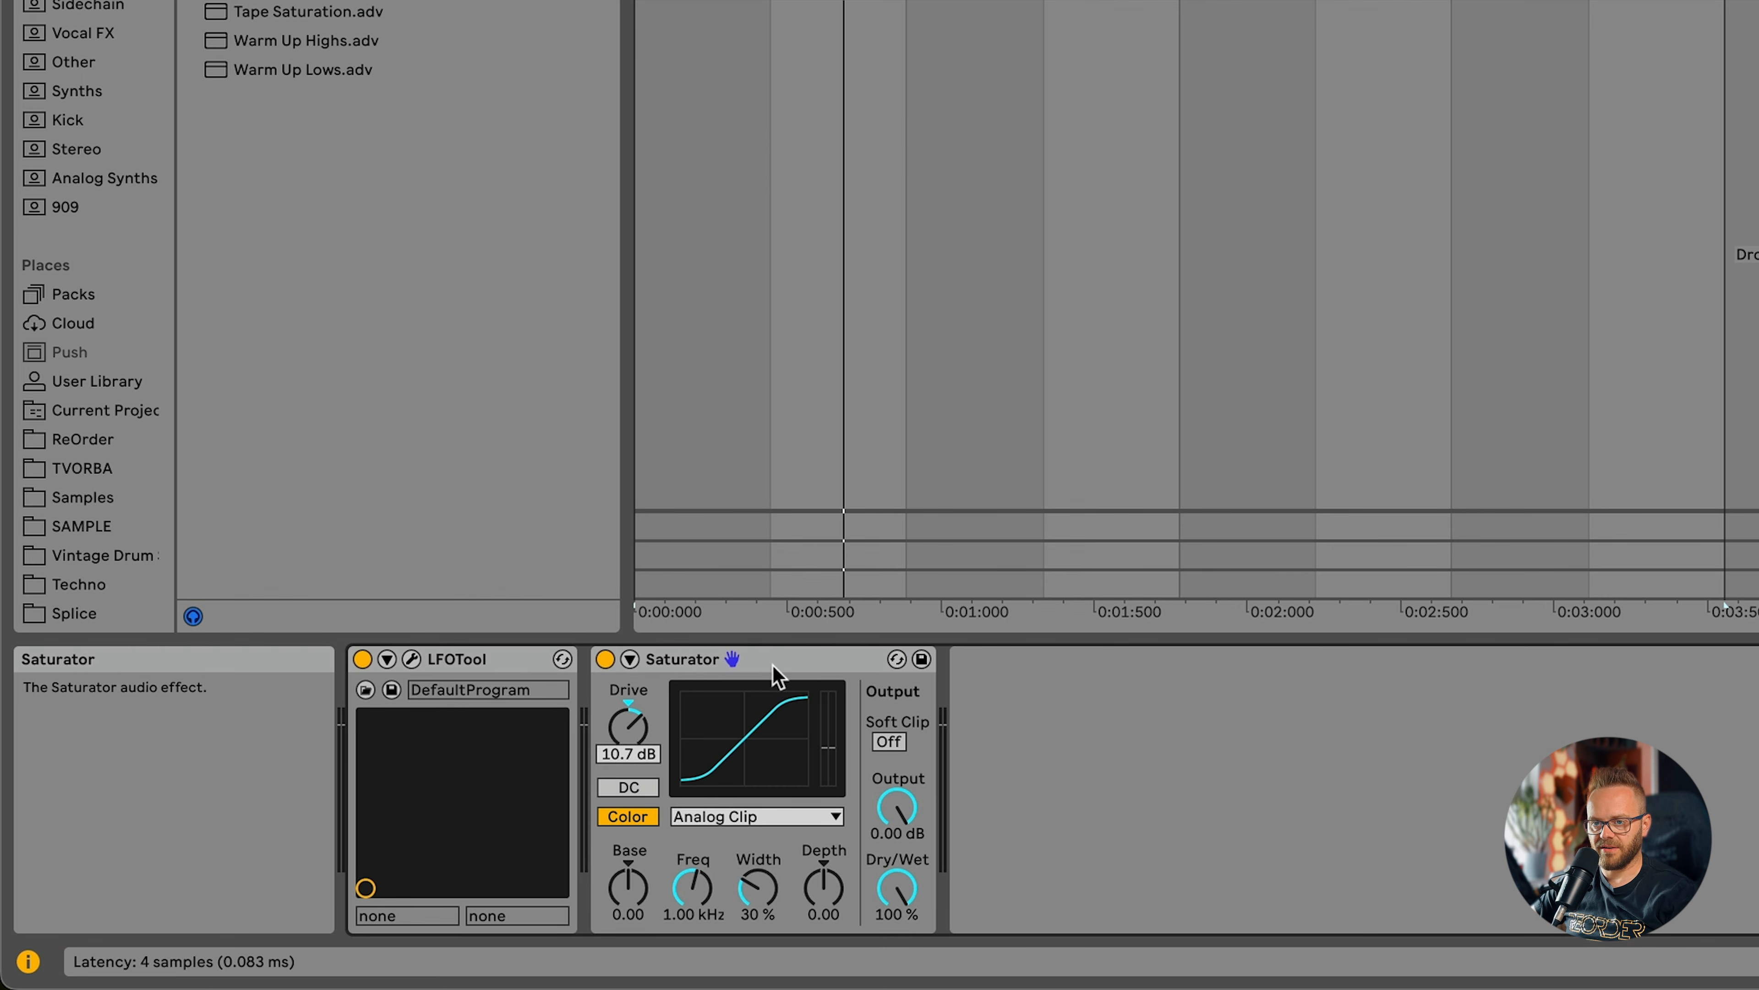
{"action": "right_click", "coordinate": [814, 658]}
{"action": "left_click", "coordinate": [840, 448]}
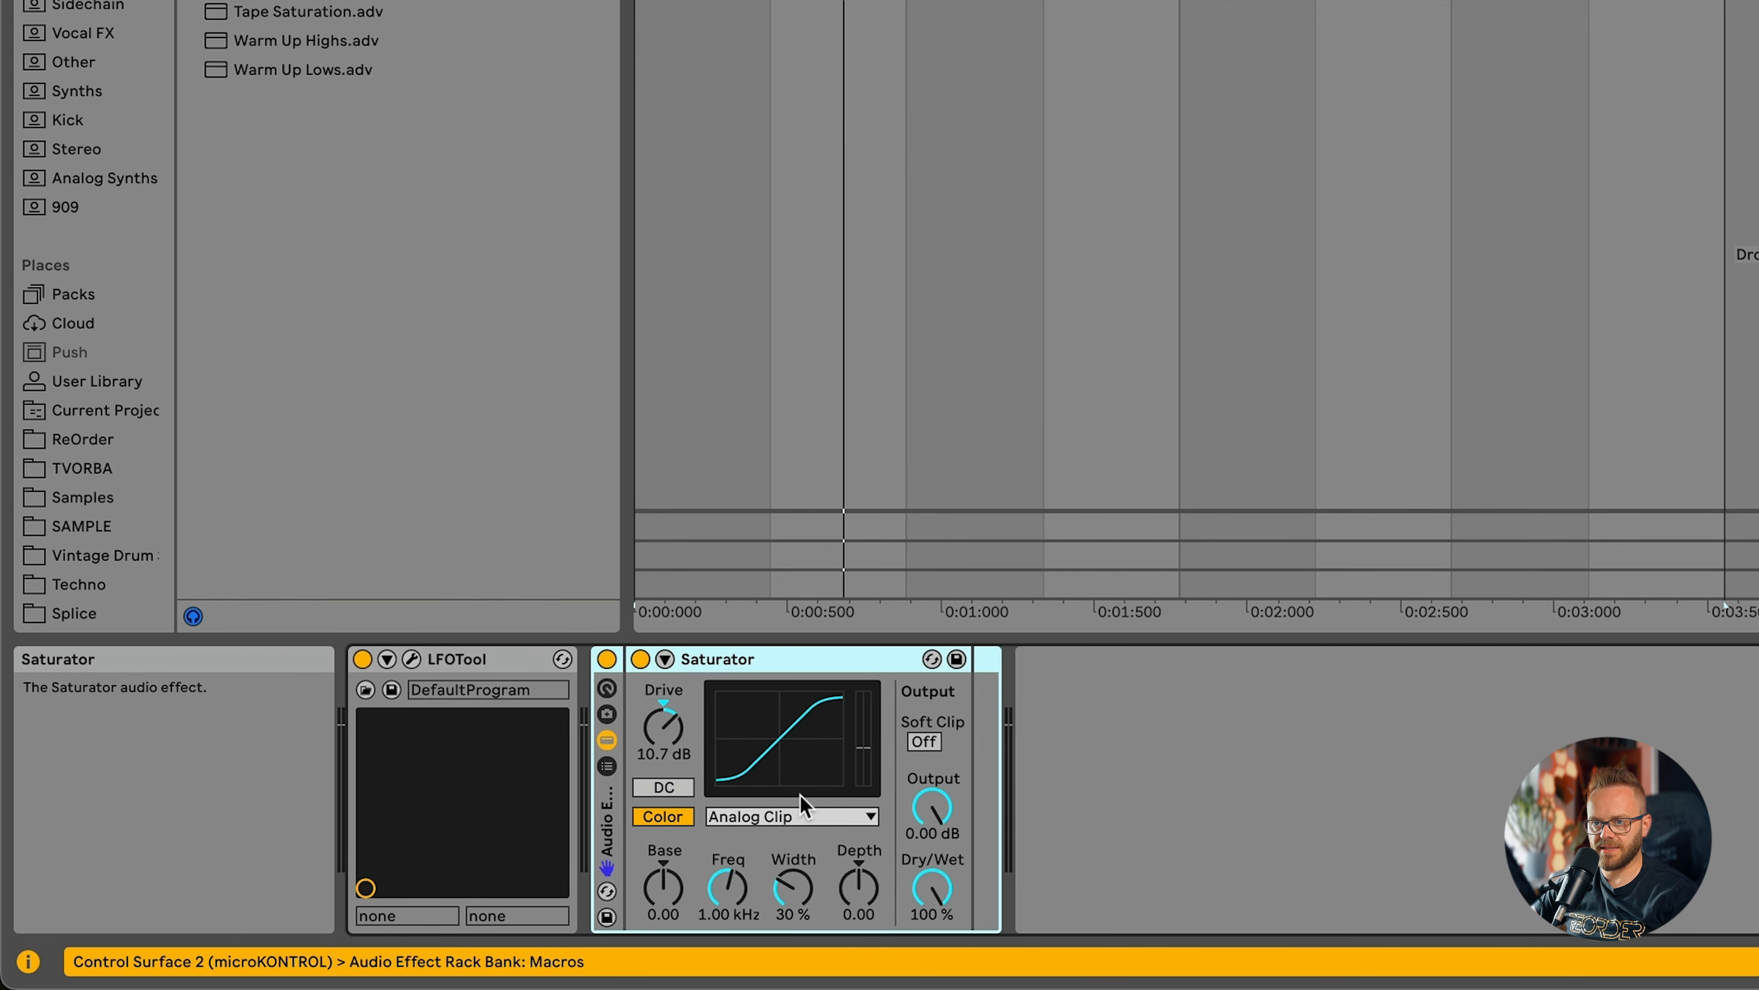
Create a second, empty chain in the rack, solo the Saturator chain and set Saturator's Output to -10.7 dB.
{"action": "left_click", "coordinate": [606, 768]}
{"action": "right_click", "coordinate": [754, 826]}
{"action": "left_click", "coordinate": [785, 880]}
{"action": "left_click", "coordinate": [735, 734]}
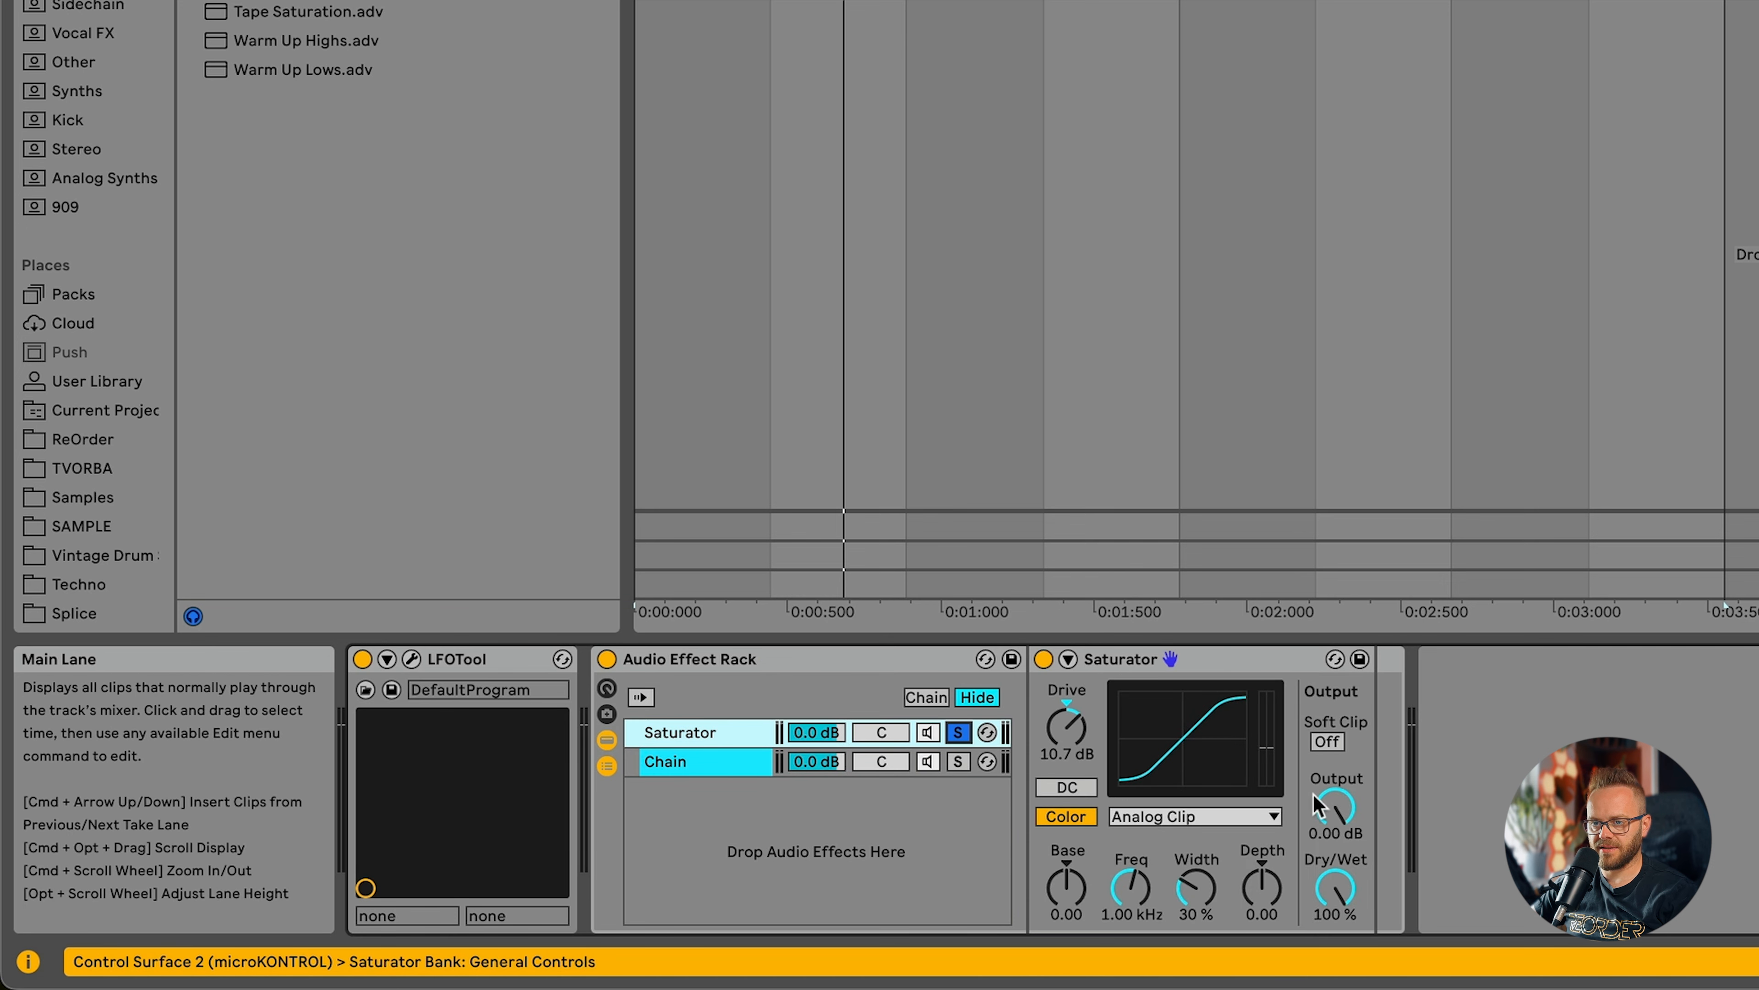
{"action": "left_click", "coordinate": [1337, 838]}
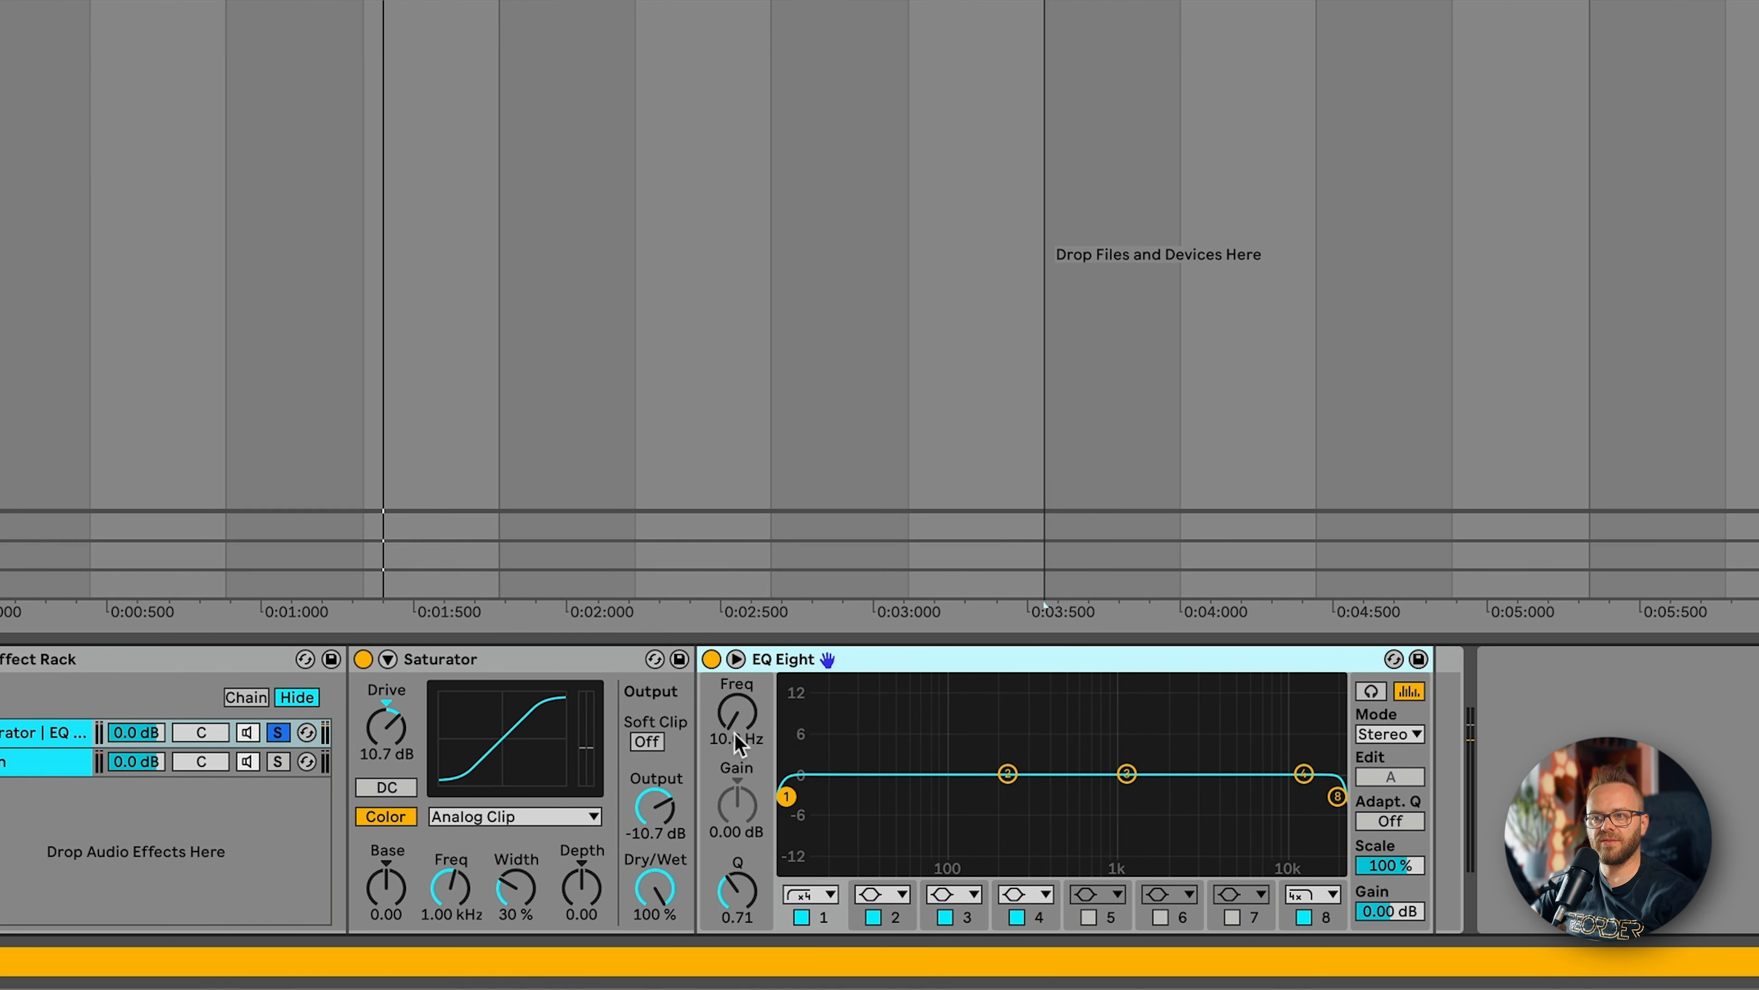
Shape EQ Eight after Saturator with a band 1 low cut and a 6.33 dB high-frequency boost on band 4.
{"action": "key", "text": "space"}
{"action": "left_click_drag", "start_coordinate": [786, 796], "coordinate": [1240, 734]}
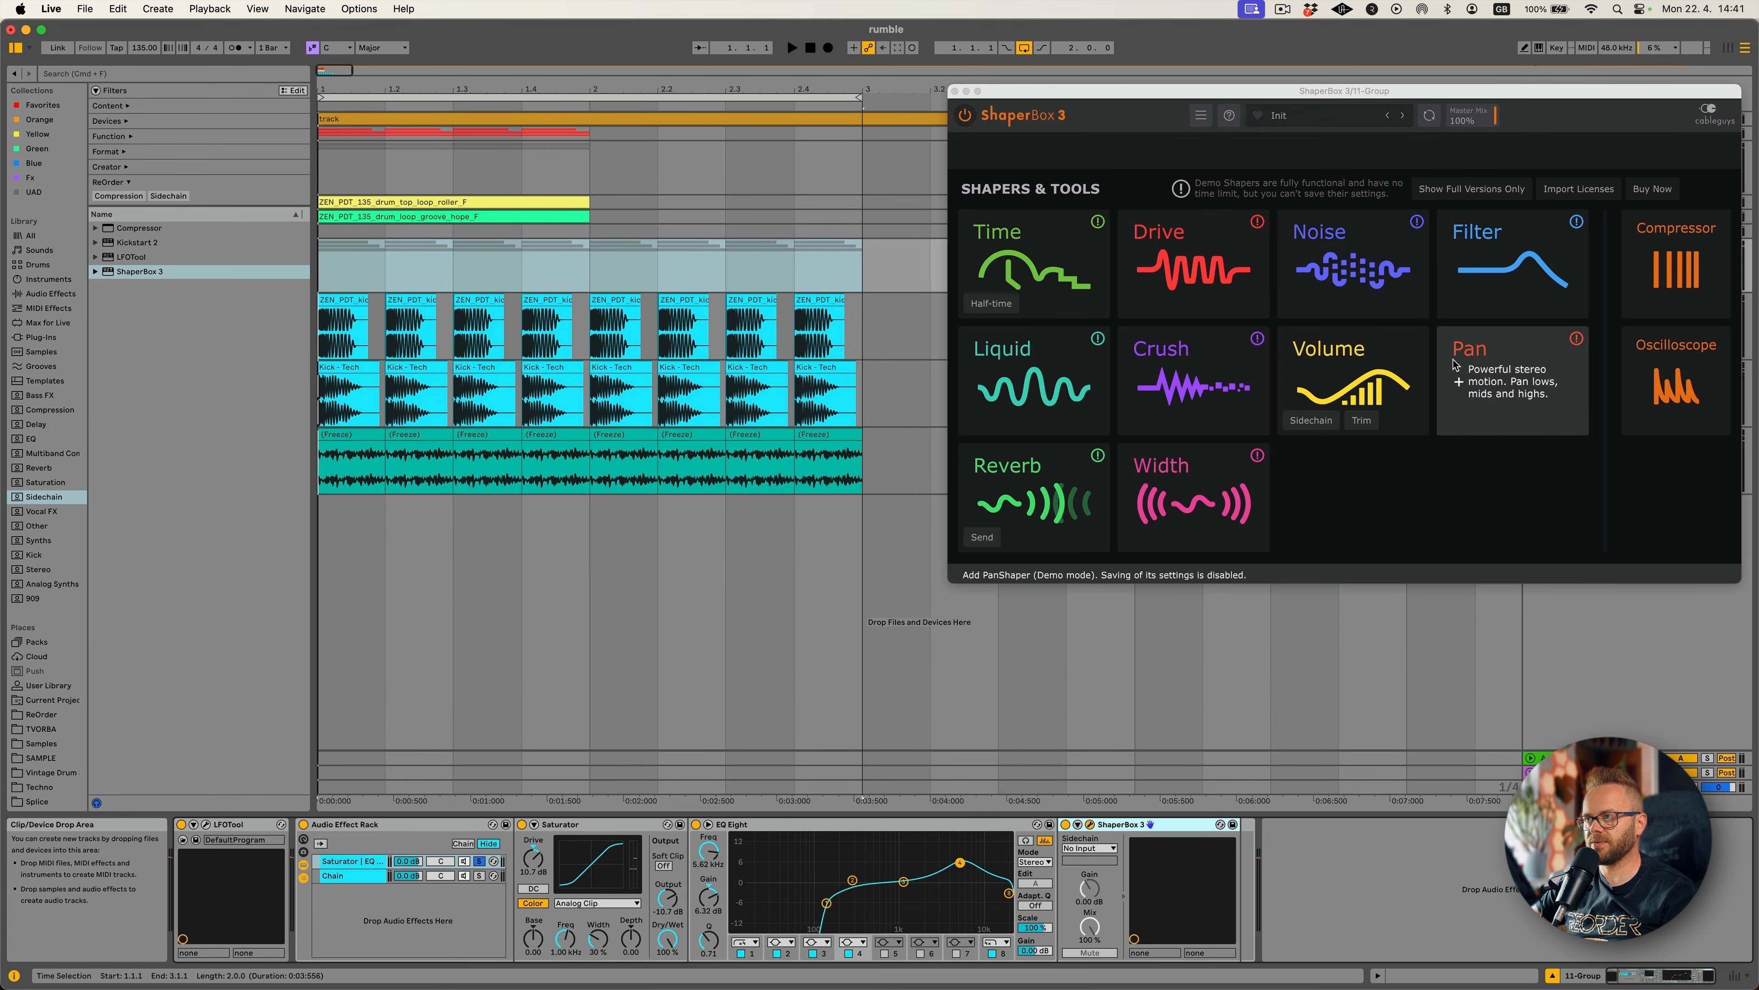
Add the Volume shaper in ShaperBox 3 with a ramp-down curve and a length of 1/4.
{"action": "left_click", "coordinate": [1316, 388]}
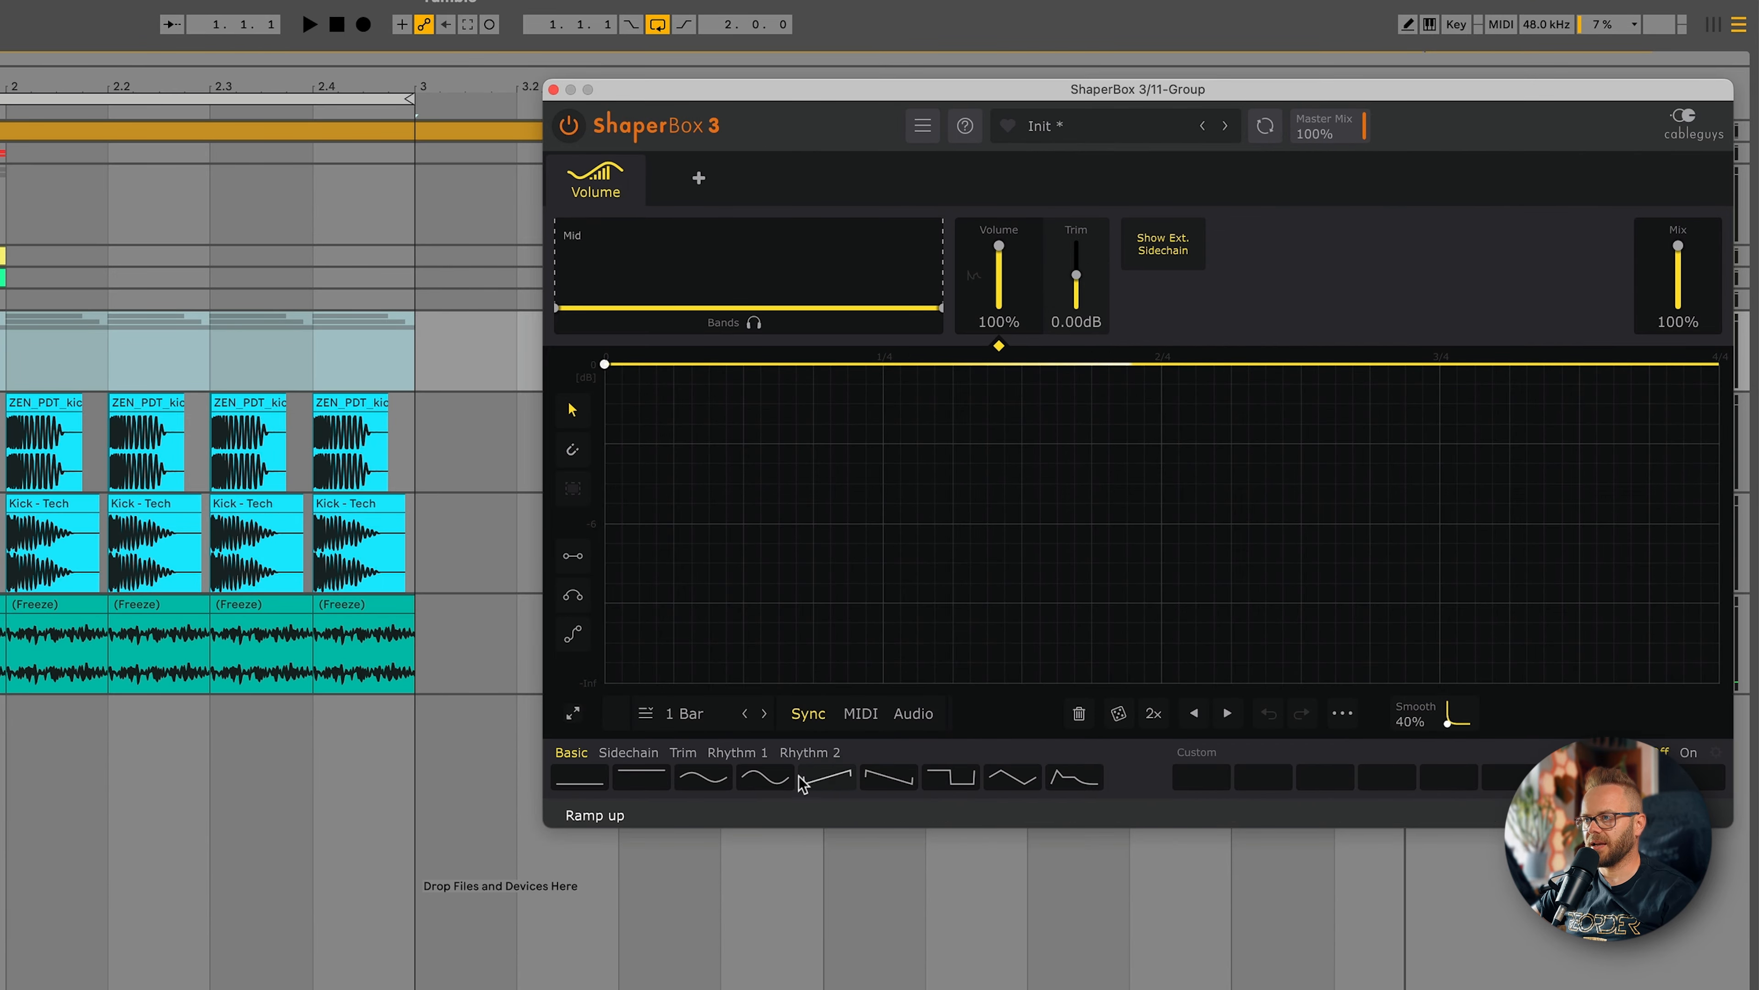
{"action": "left_click", "coordinate": [887, 777]}
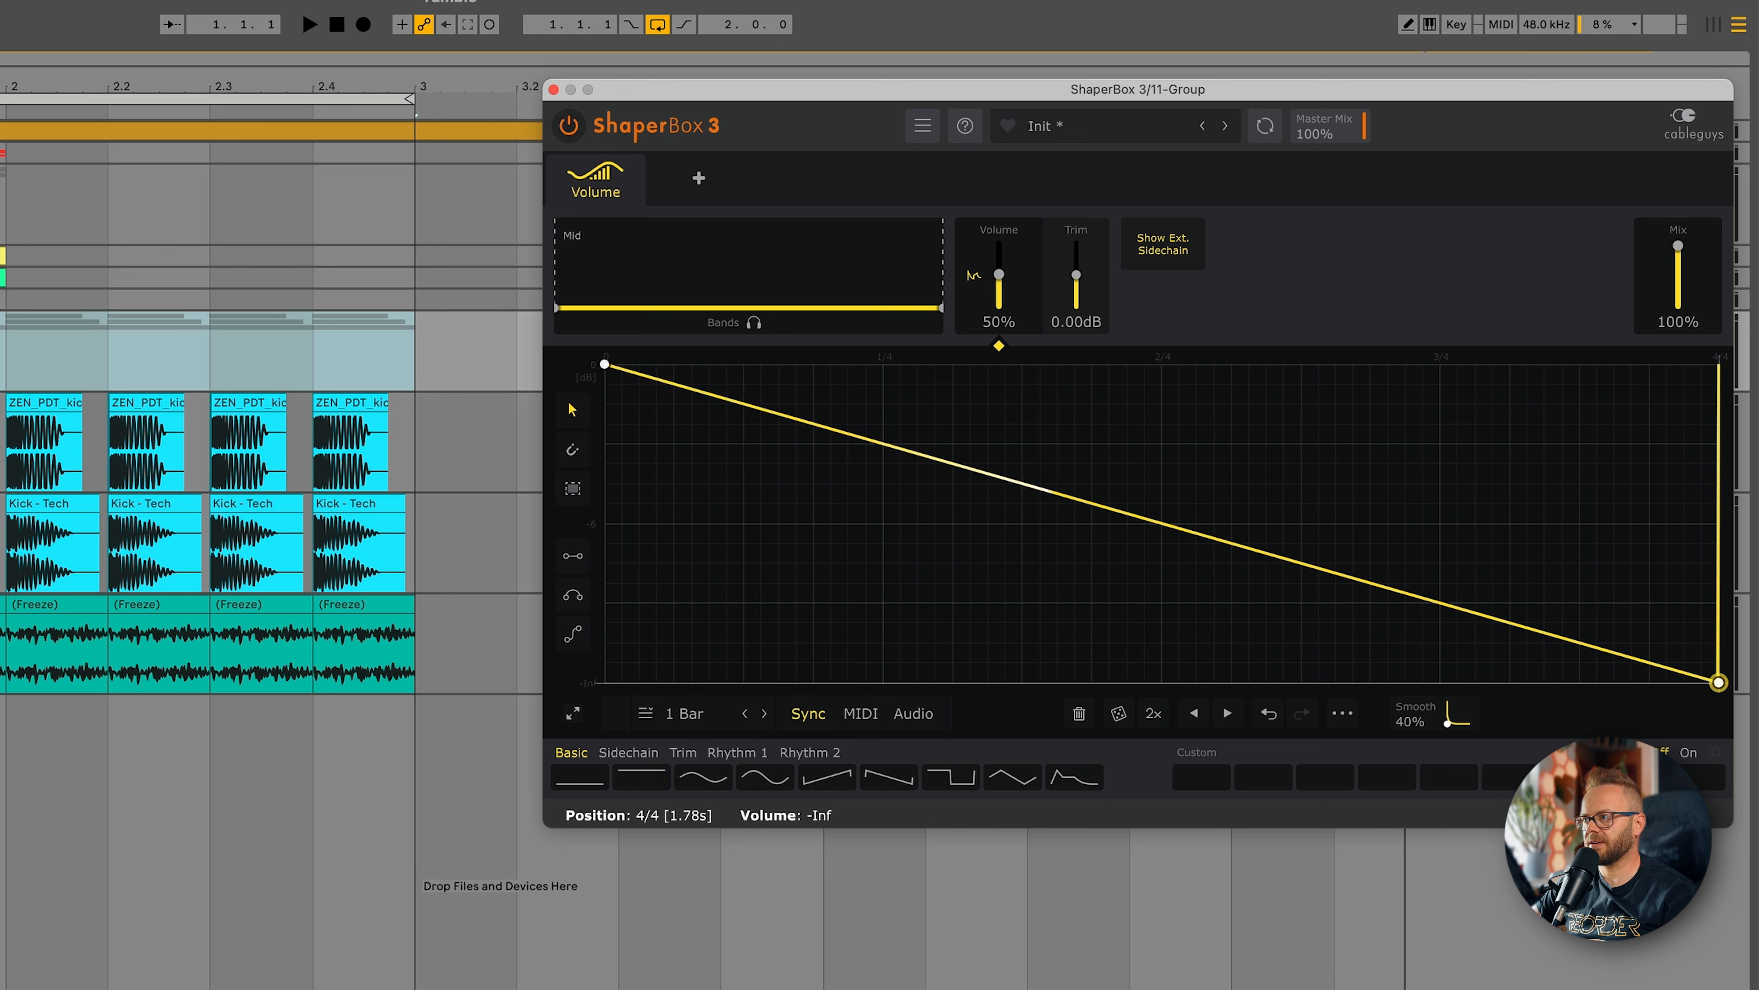
{"action": "key", "text": "space"}
{"action": "left_click", "coordinate": [685, 713]}
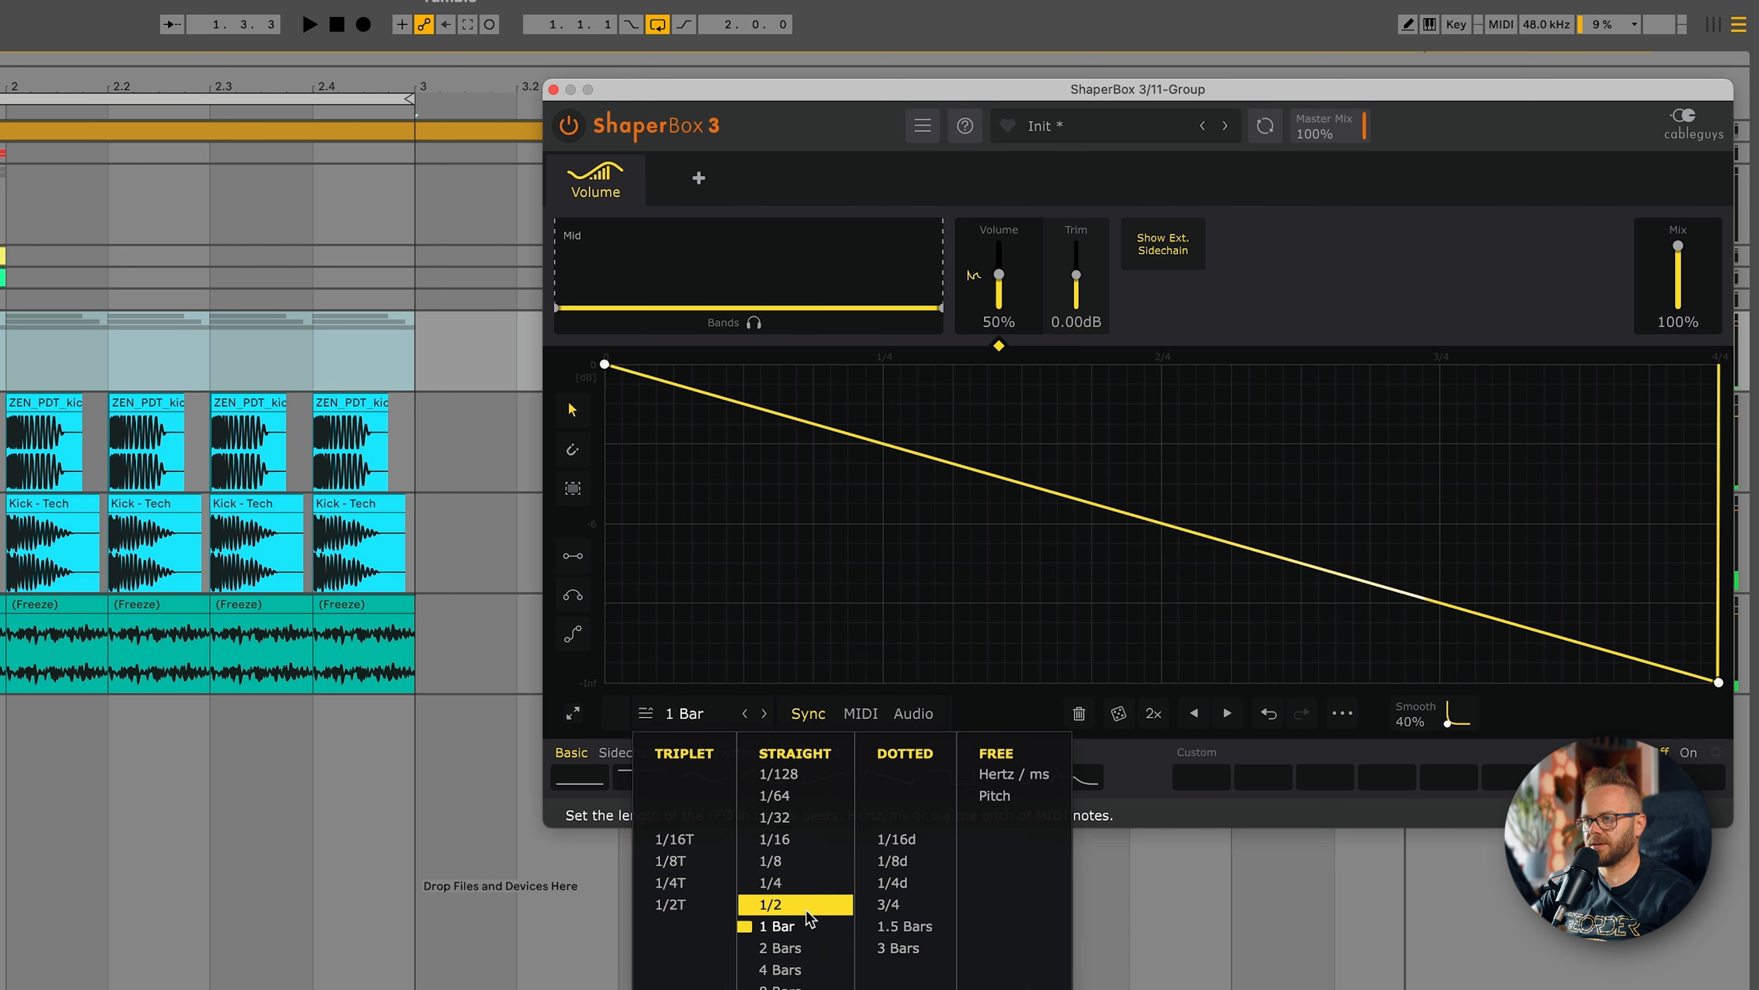
{"action": "left_click", "coordinate": [803, 883]}
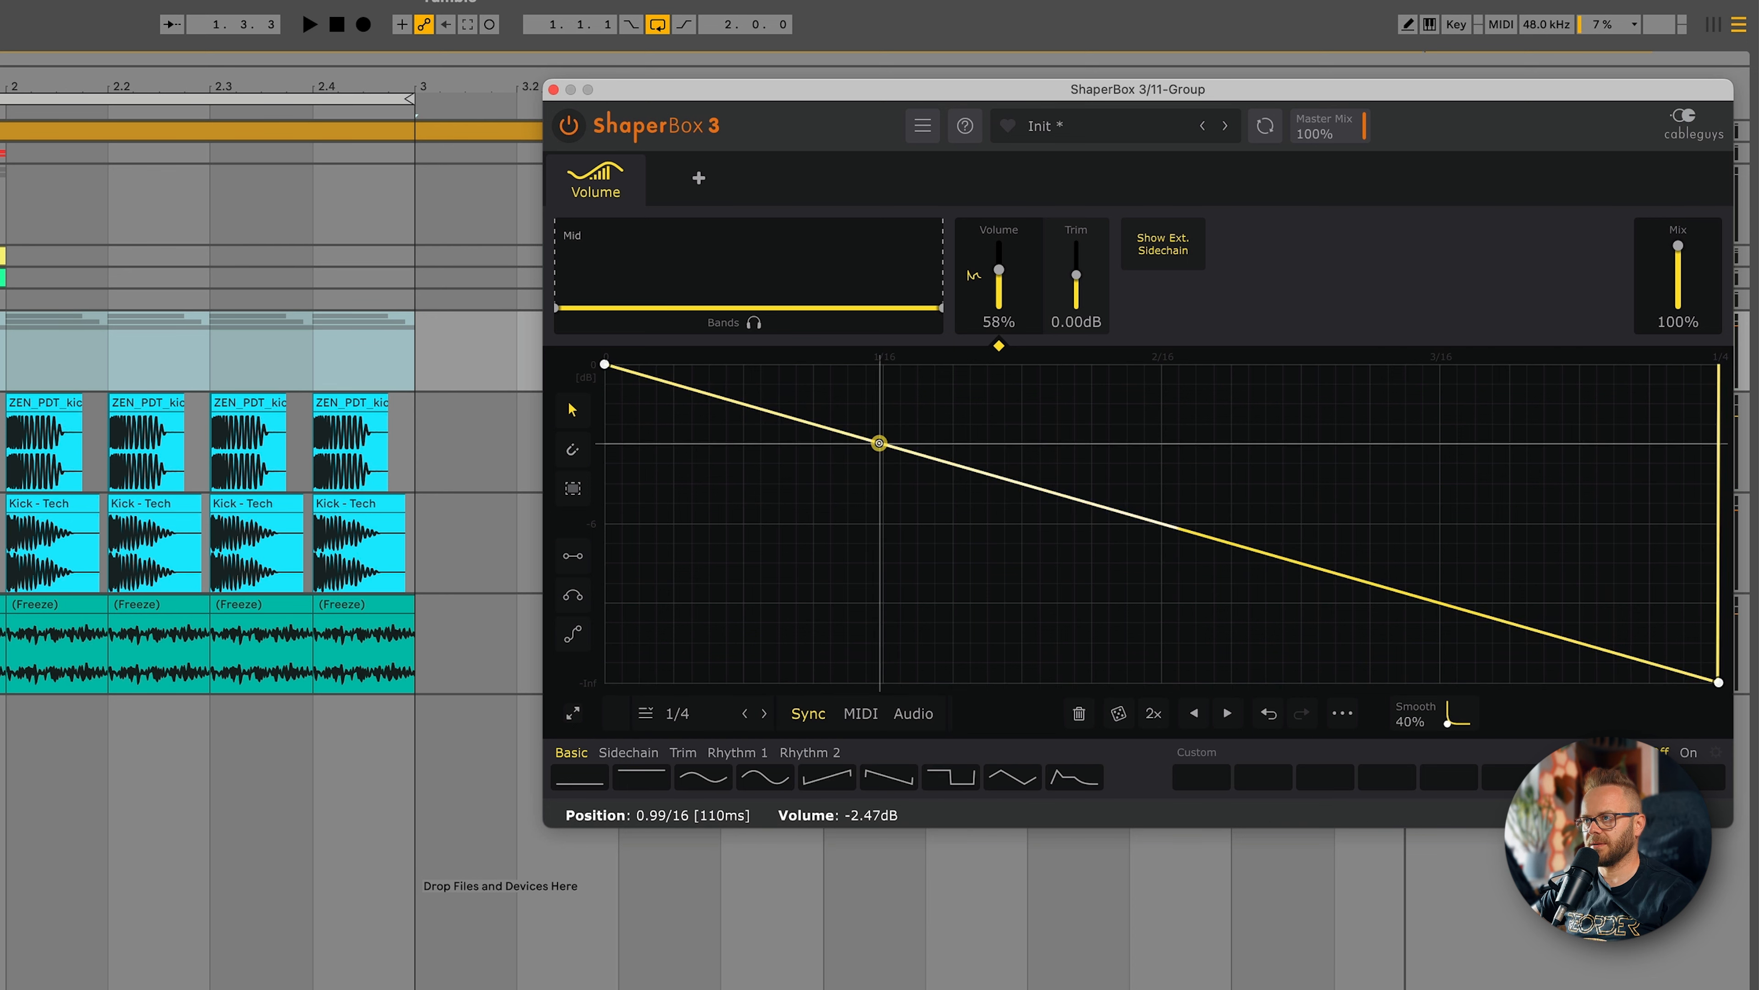
Bend the volume ramp into a fast decay that reaches silence well before the end of the beat.
{"action": "left_click_drag", "start_coordinate": [883, 443], "coordinate": [900, 683]}
{"action": "key", "text": "space"}
{"action": "left_click_drag", "start_coordinate": [884, 609], "coordinate": [831, 513]}
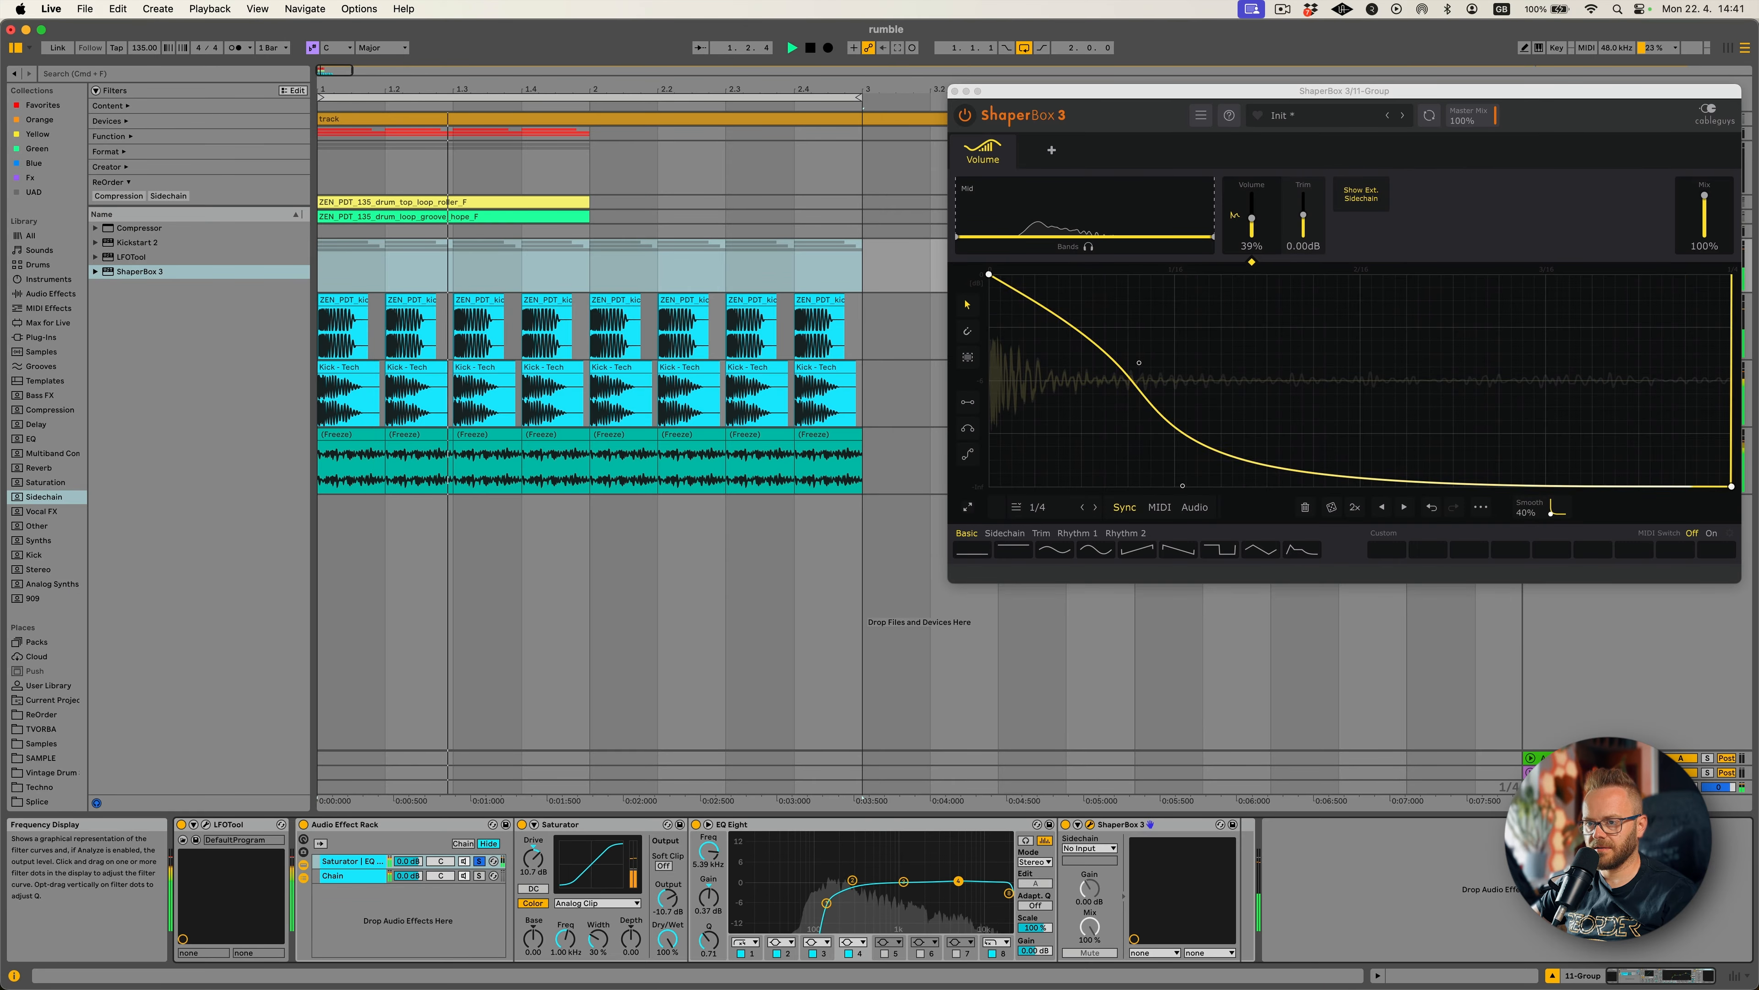
Unsolo the Saturator chain, raise Saturator's Drive to 18.9 dB and readjust the chain's EQ Eight band 1 low cut.
{"action": "left_click", "coordinate": [464, 861]}
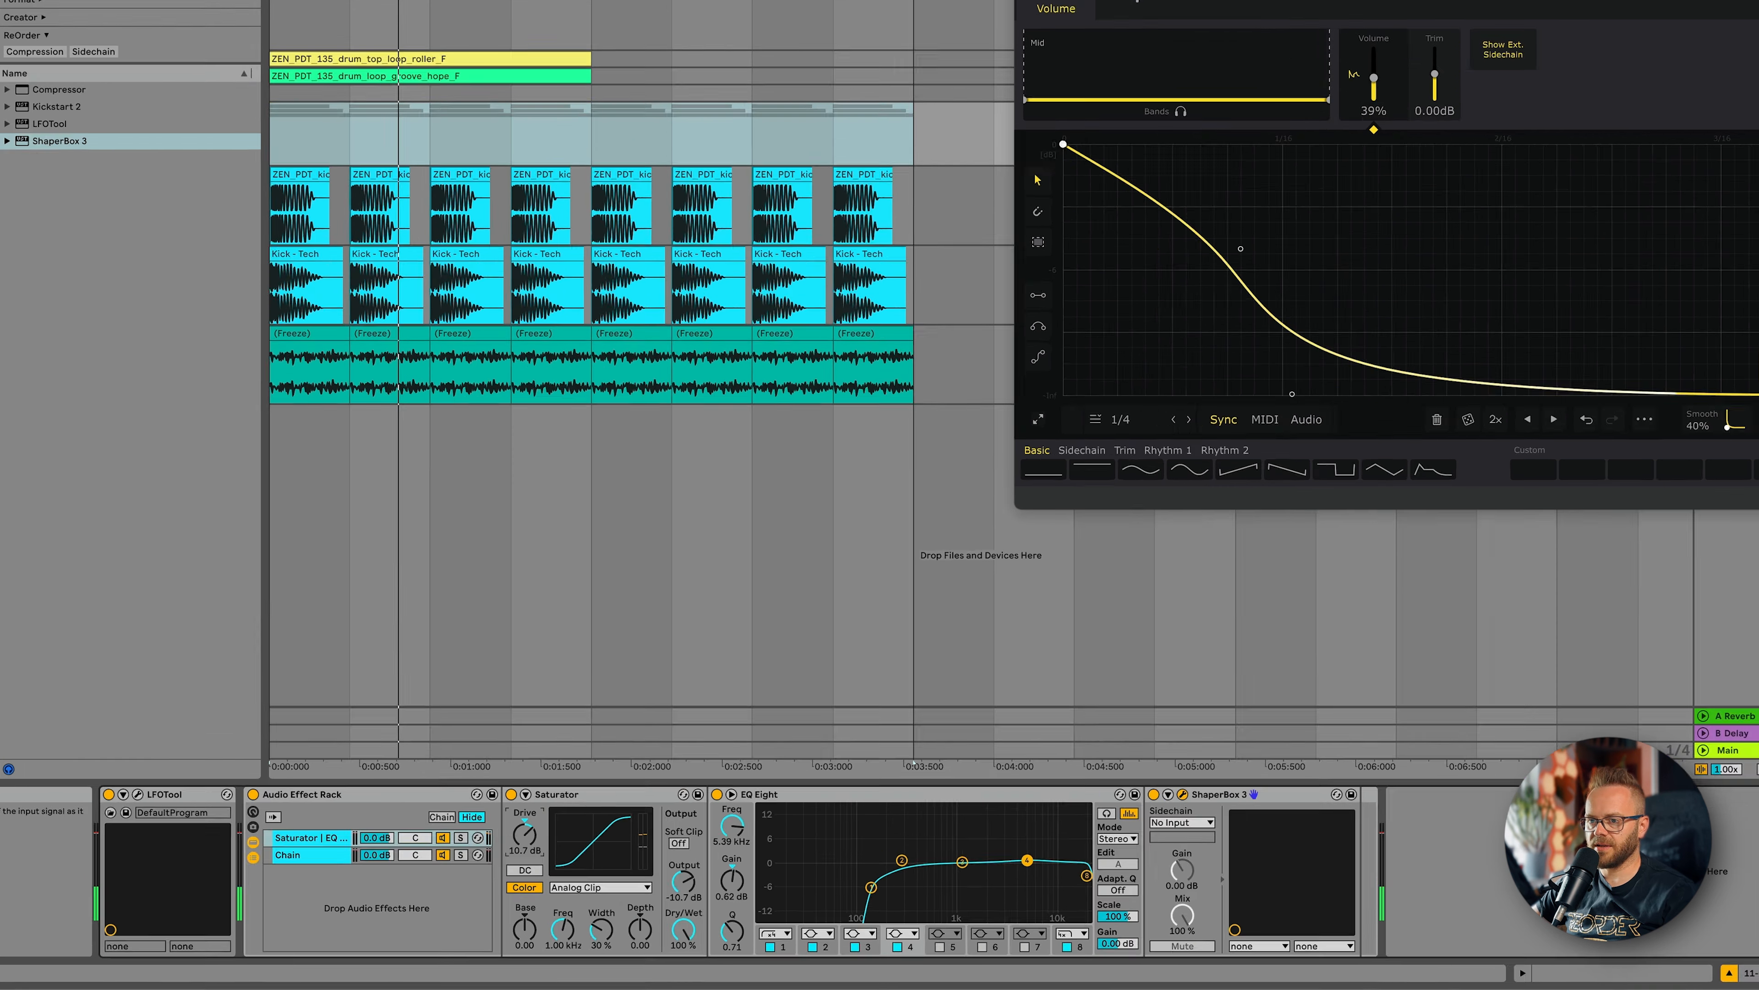
{"action": "left_click_drag", "start_coordinate": [552, 875], "coordinate": [552, 851]}
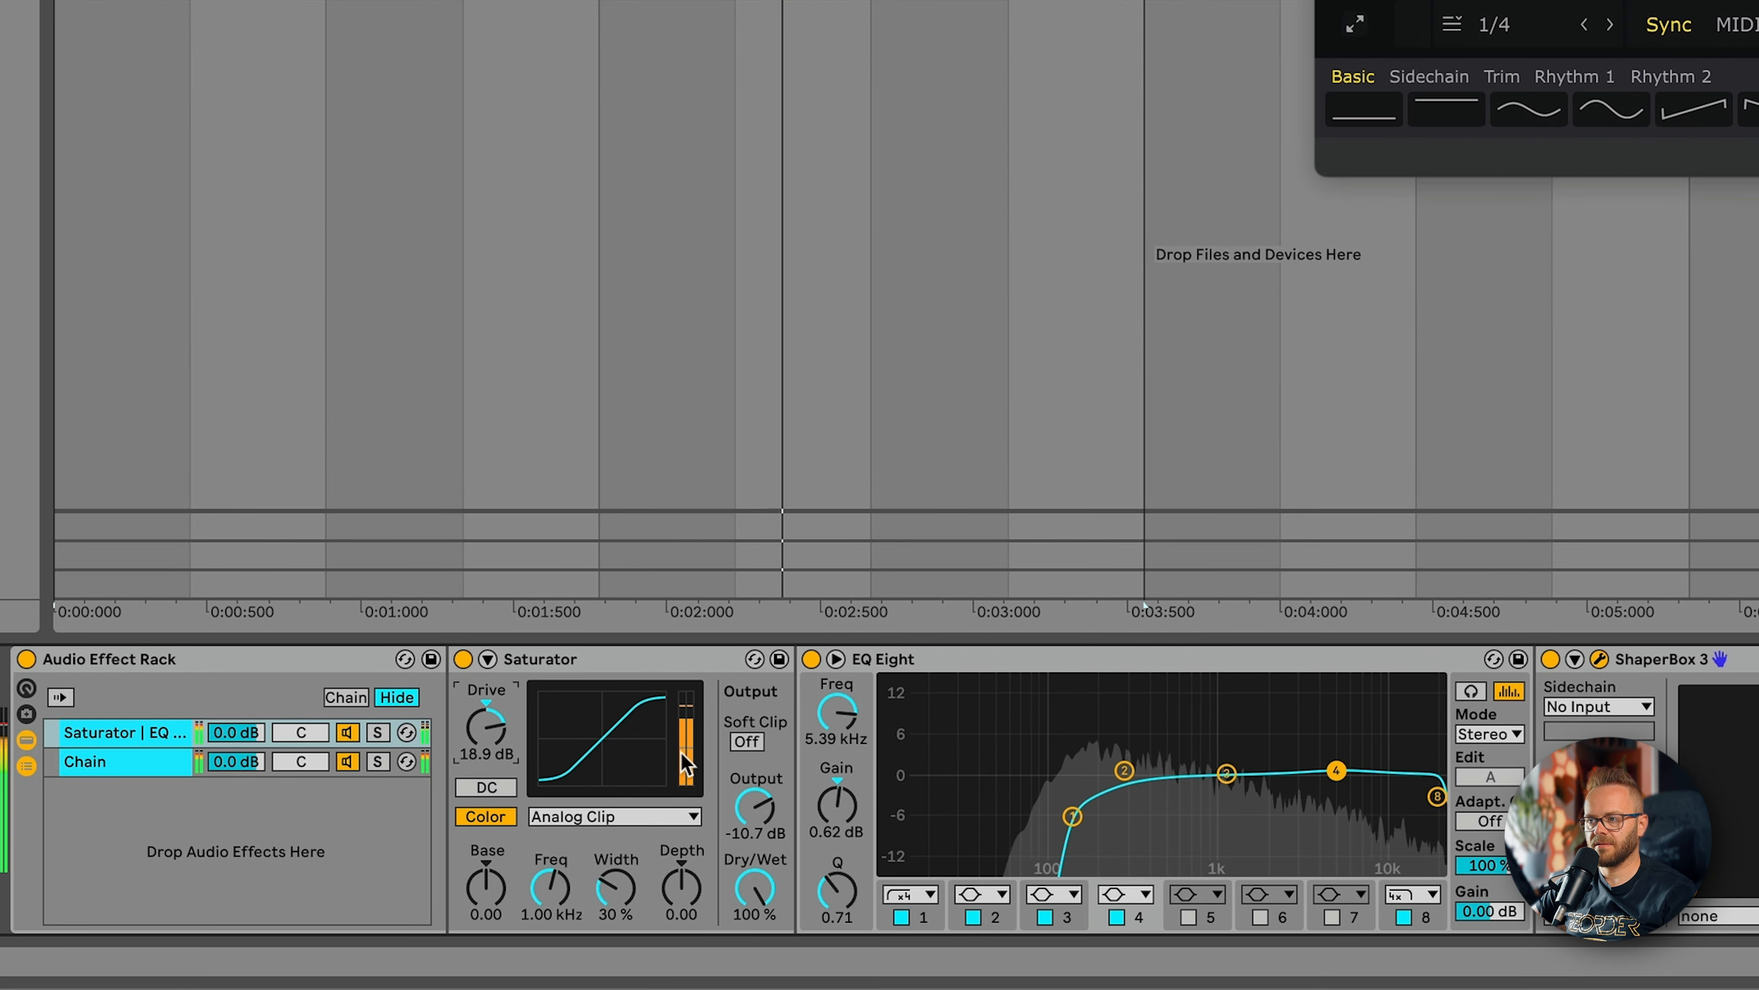
{"action": "left_click_drag", "start_coordinate": [1072, 815], "coordinate": [1079, 816]}
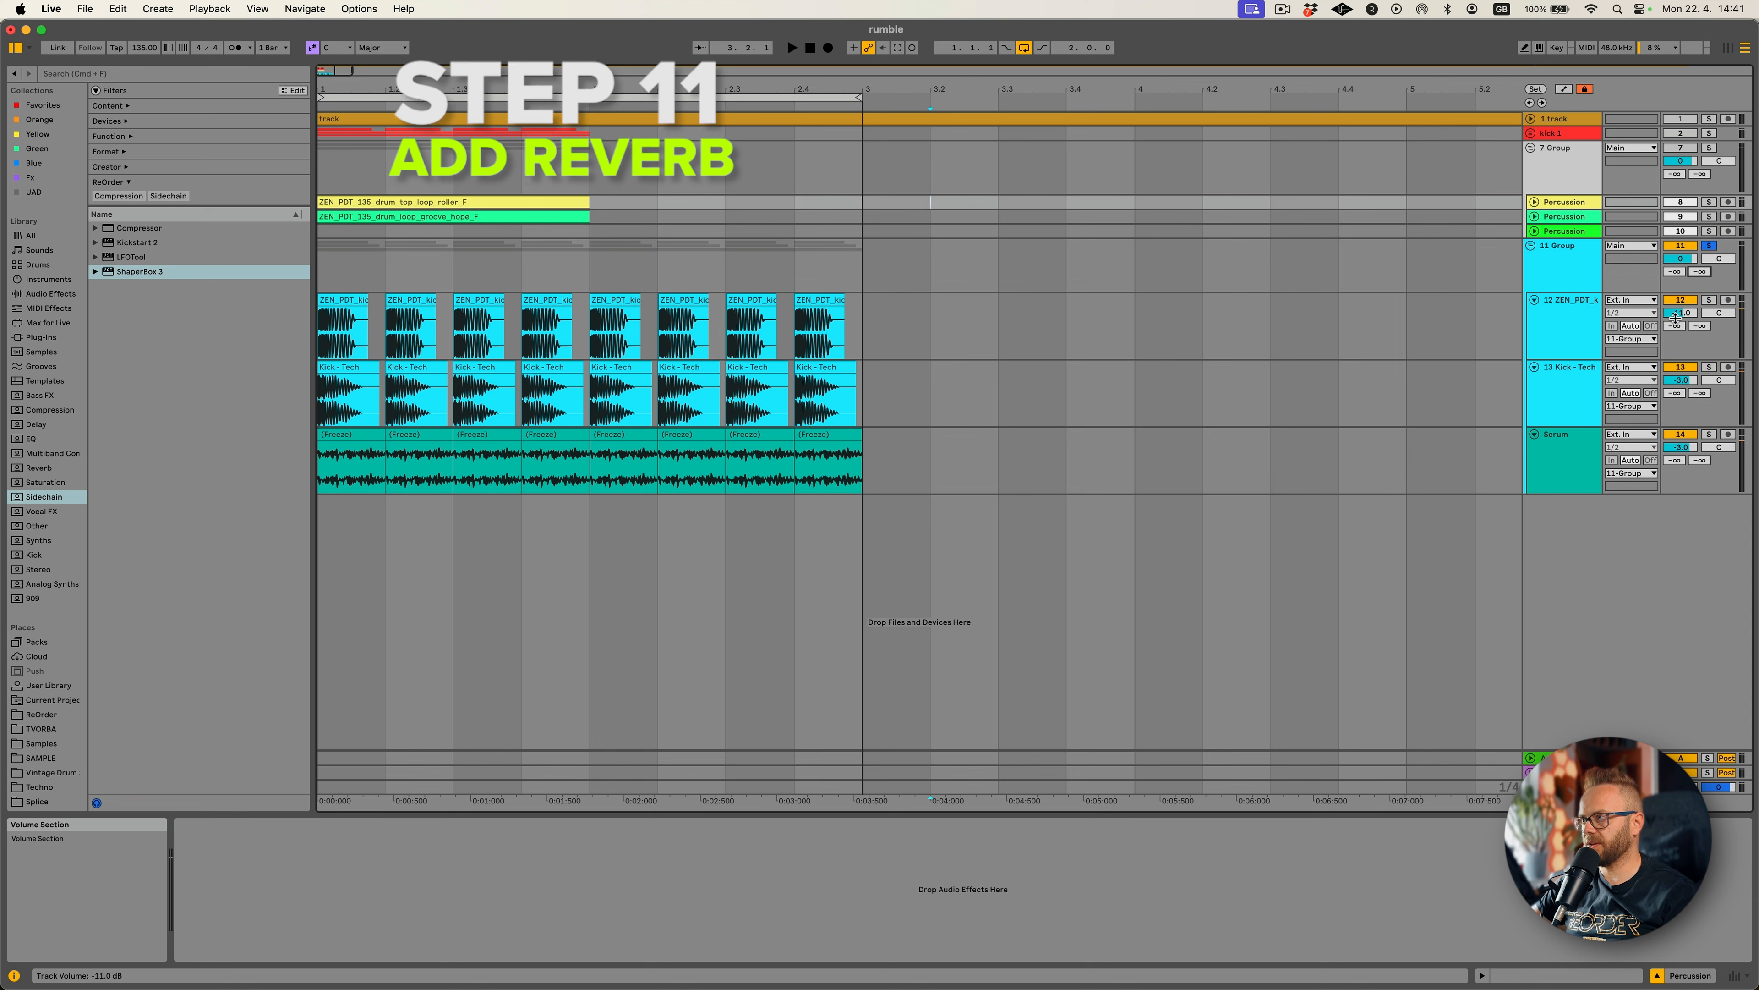
Send the kick group to the A-Reverb return and listen to the result, checking the Serum track.
{"action": "left_click_drag", "start_coordinate": [1677, 274], "coordinate": [1676, 264]}
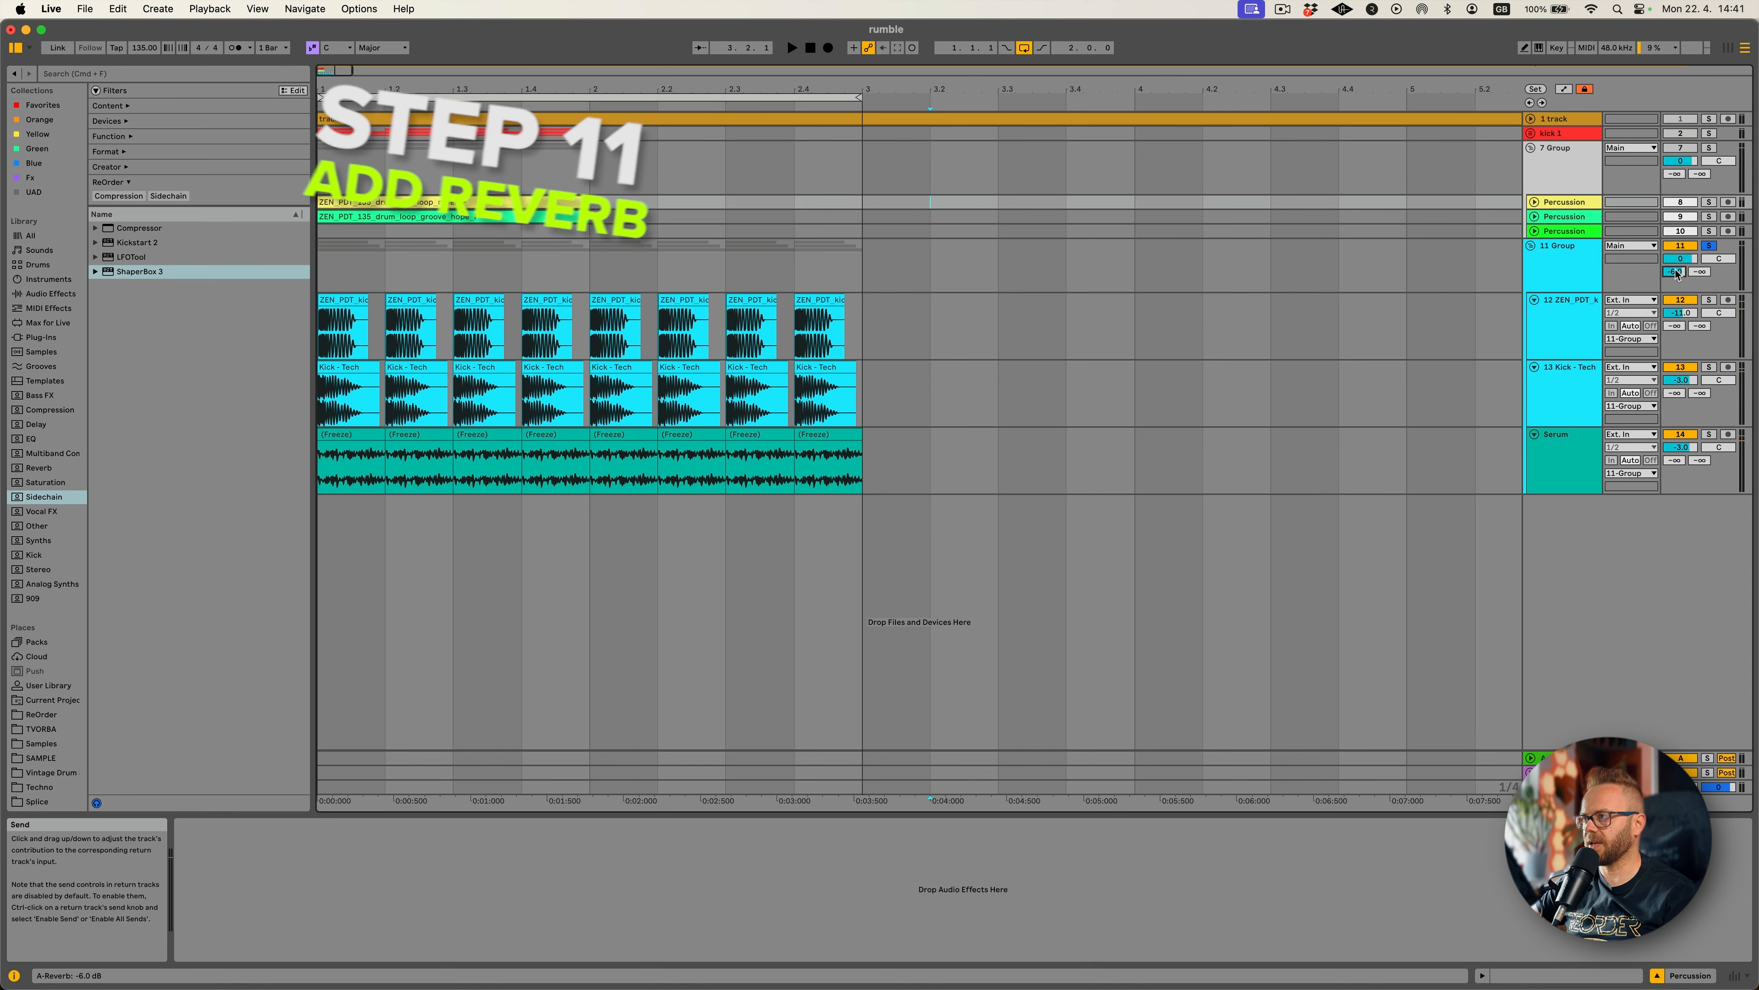
{"action": "key", "text": "space"}
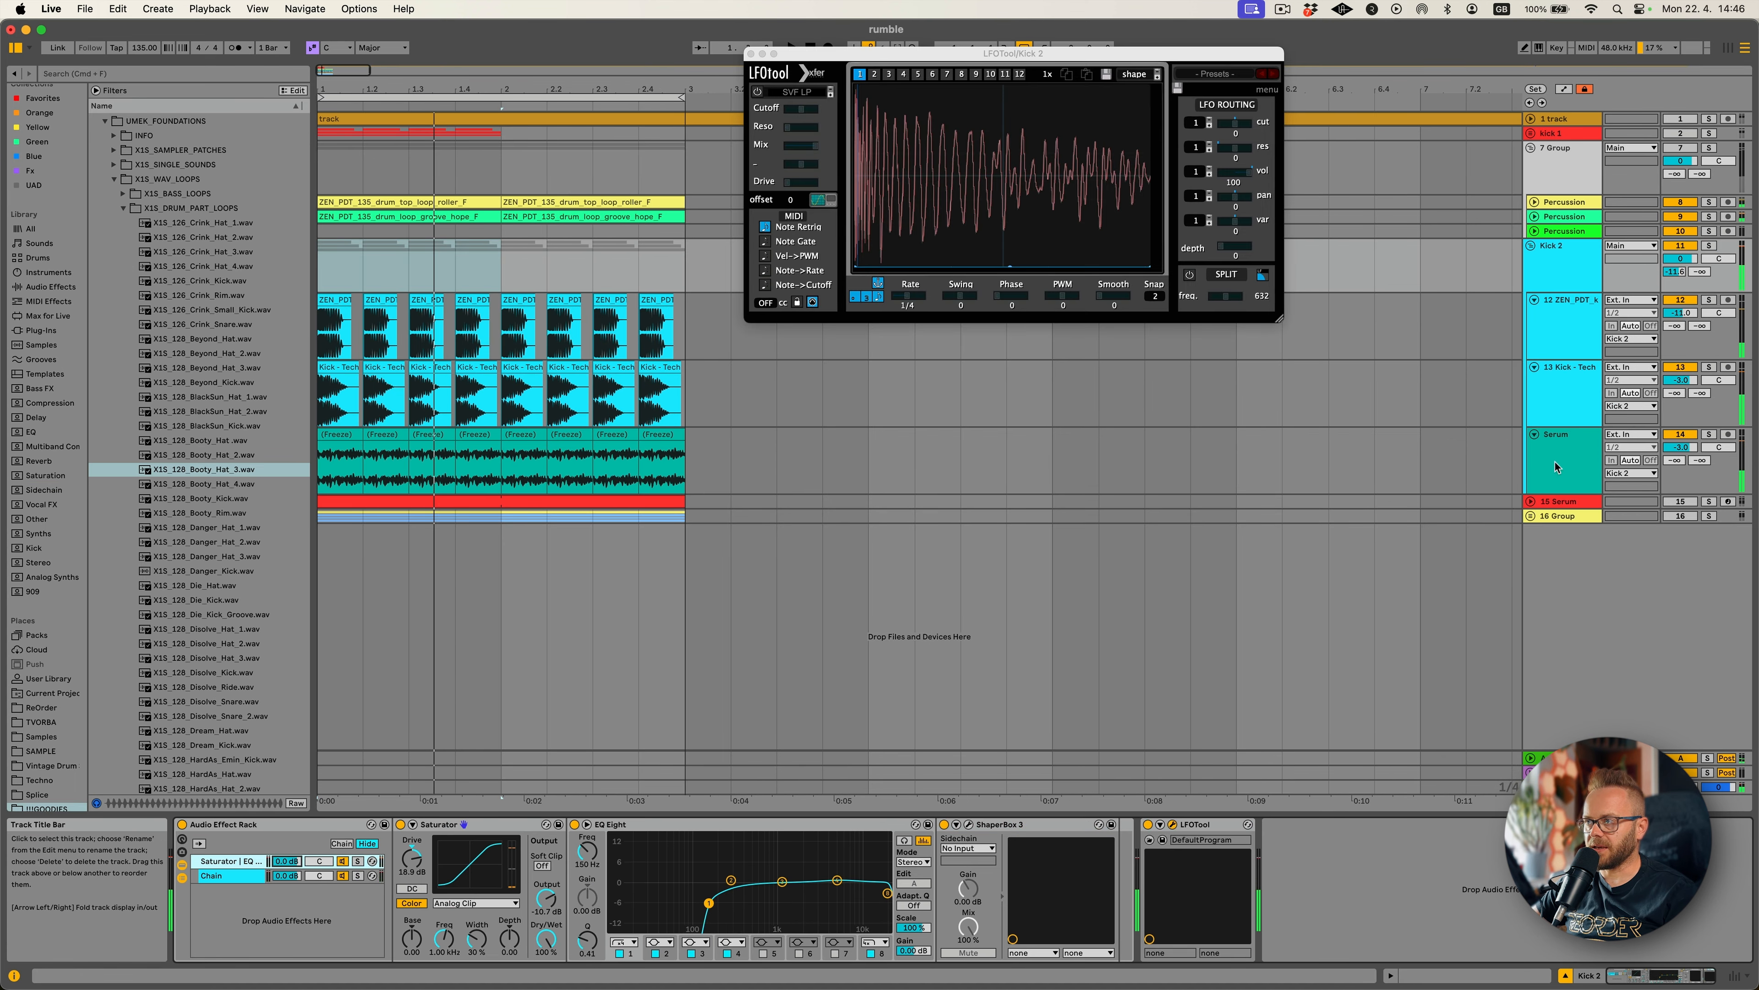
{"action": "left_click", "coordinate": [1556, 466]}
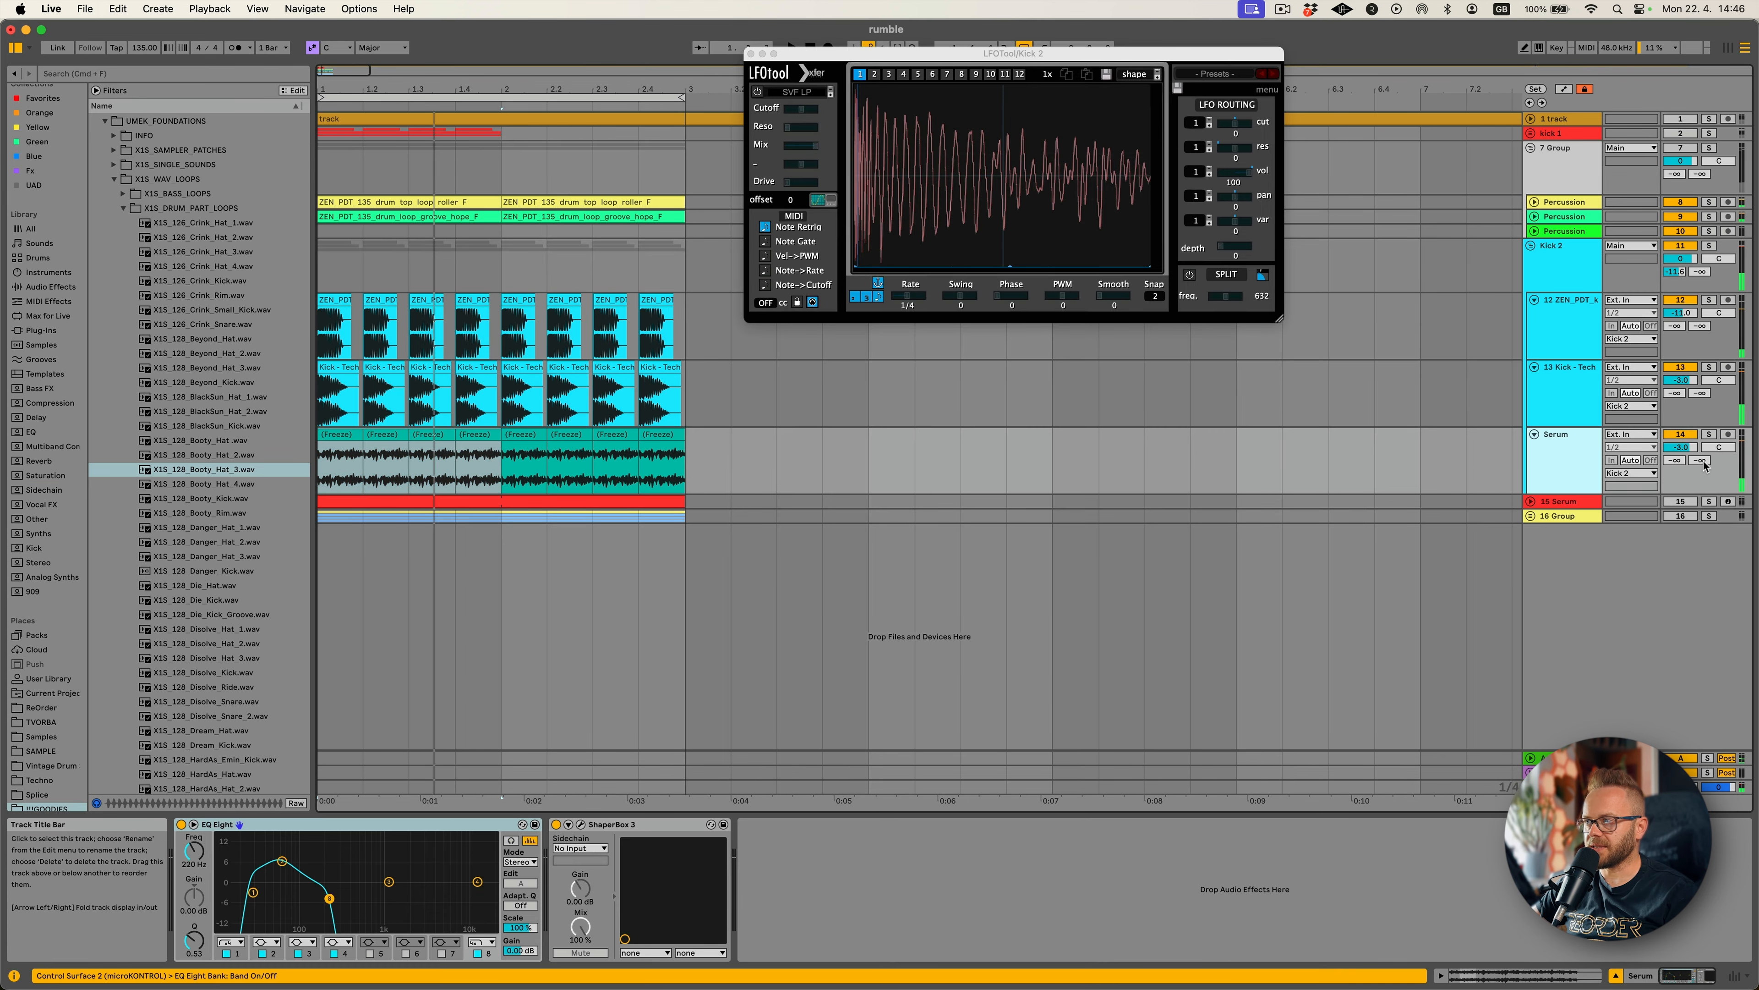
{"action": "key", "text": "space"}
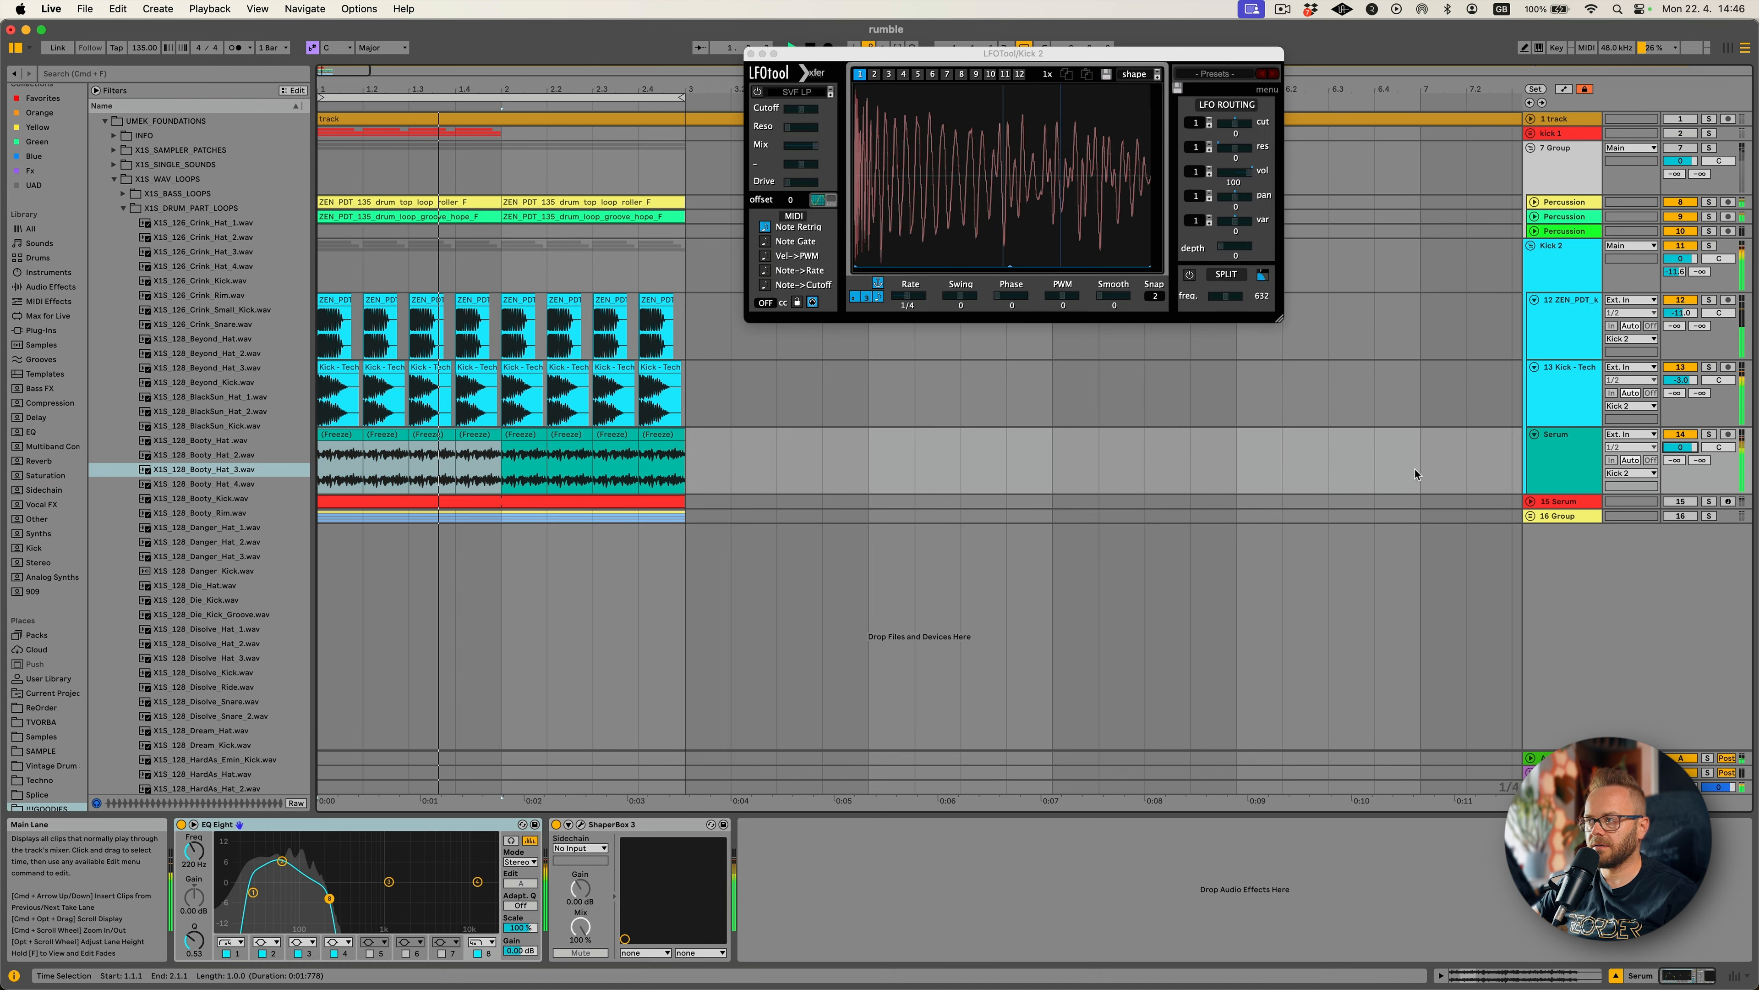
{"action": "scroll", "coordinate": [1420, 472], "scroll_direction": "right", "scroll_amount": 1}
{"action": "key", "text": "space"}
Boost the Kick 2 group's low end by 1.8 dB at 80 Hz with BarkOfDog2 in Passive mode.
{"action": "left_click", "coordinate": [1563, 269]}
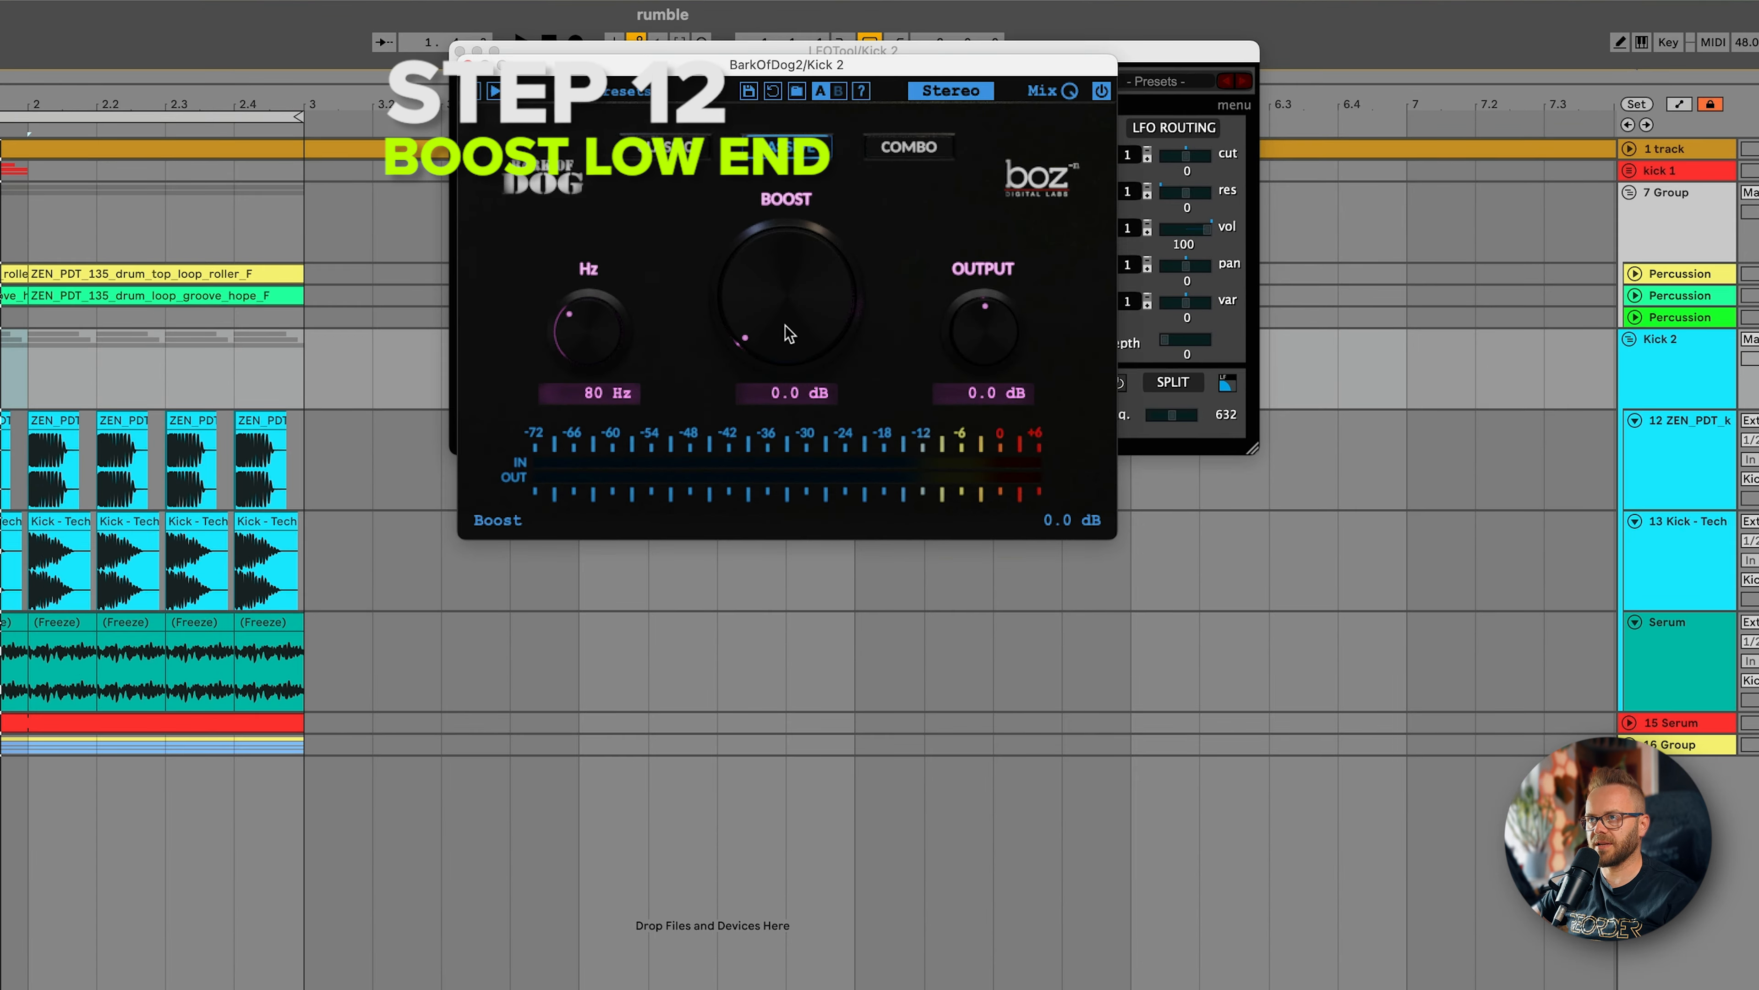
{"action": "key", "text": "space"}
{"action": "left_click_drag", "start_coordinate": [789, 334], "coordinate": [786, 277]}
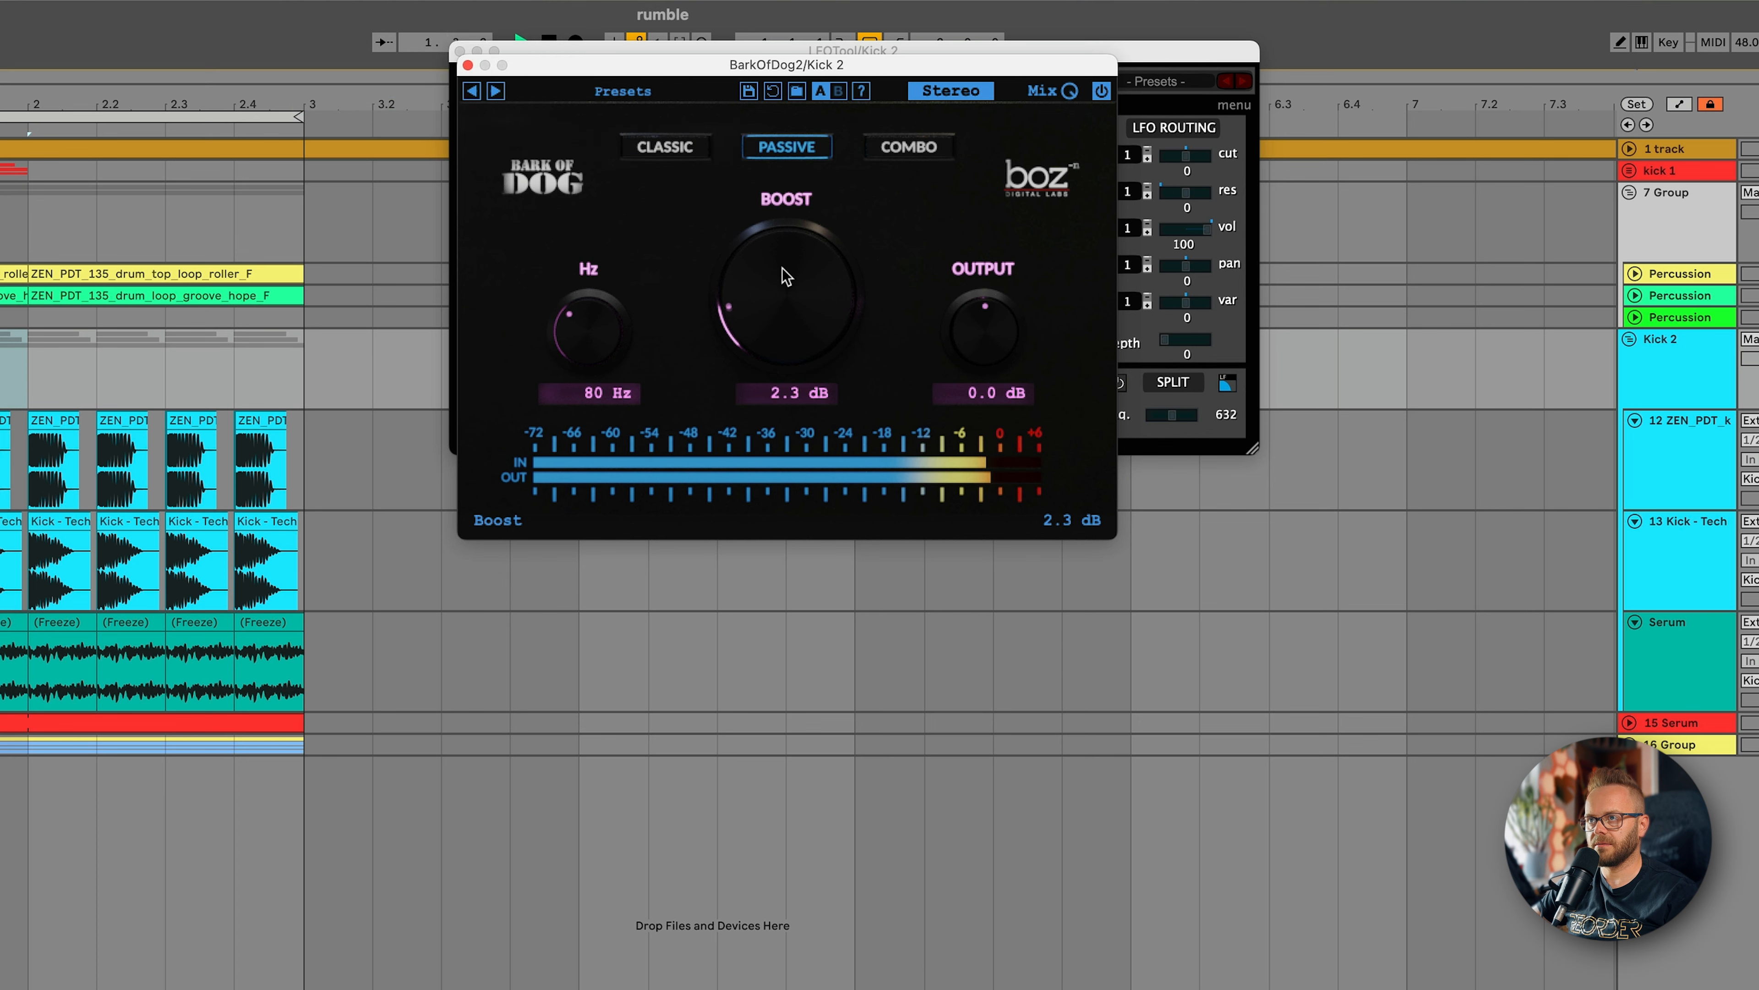
{"action": "left_click_drag", "start_coordinate": [844, 65], "coordinate": [803, 514]}
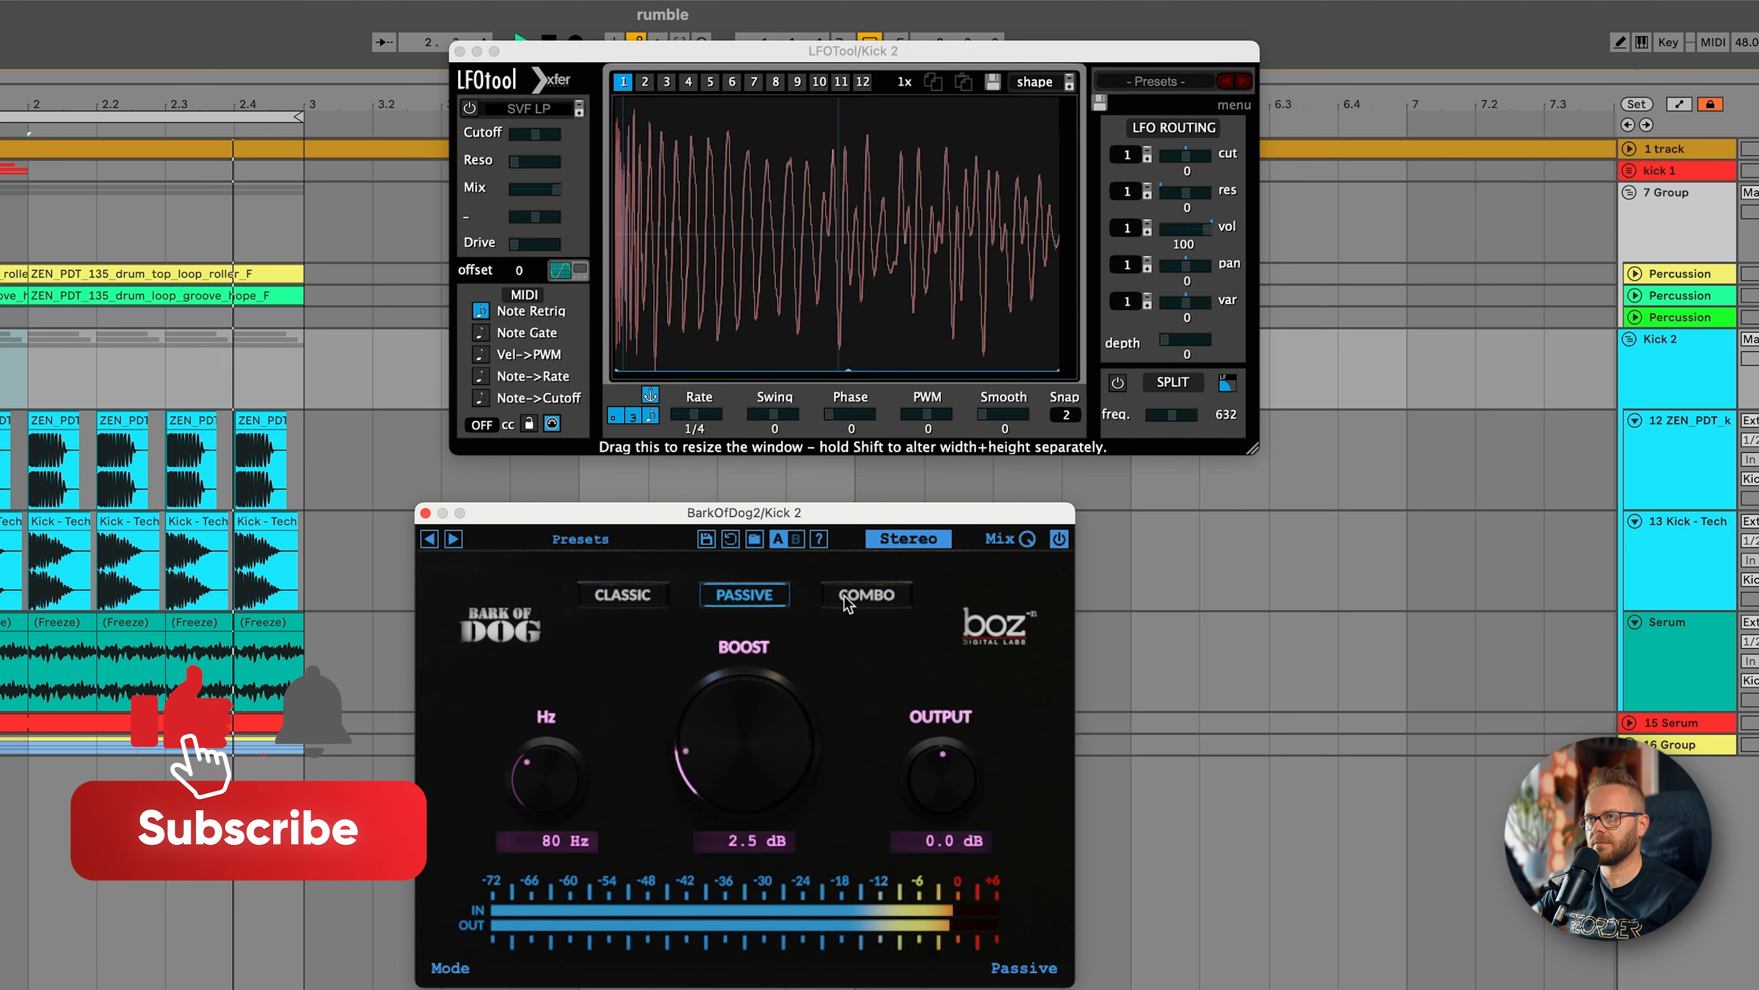
{"action": "left_click_drag", "start_coordinate": [807, 762], "coordinate": [740, 774]}
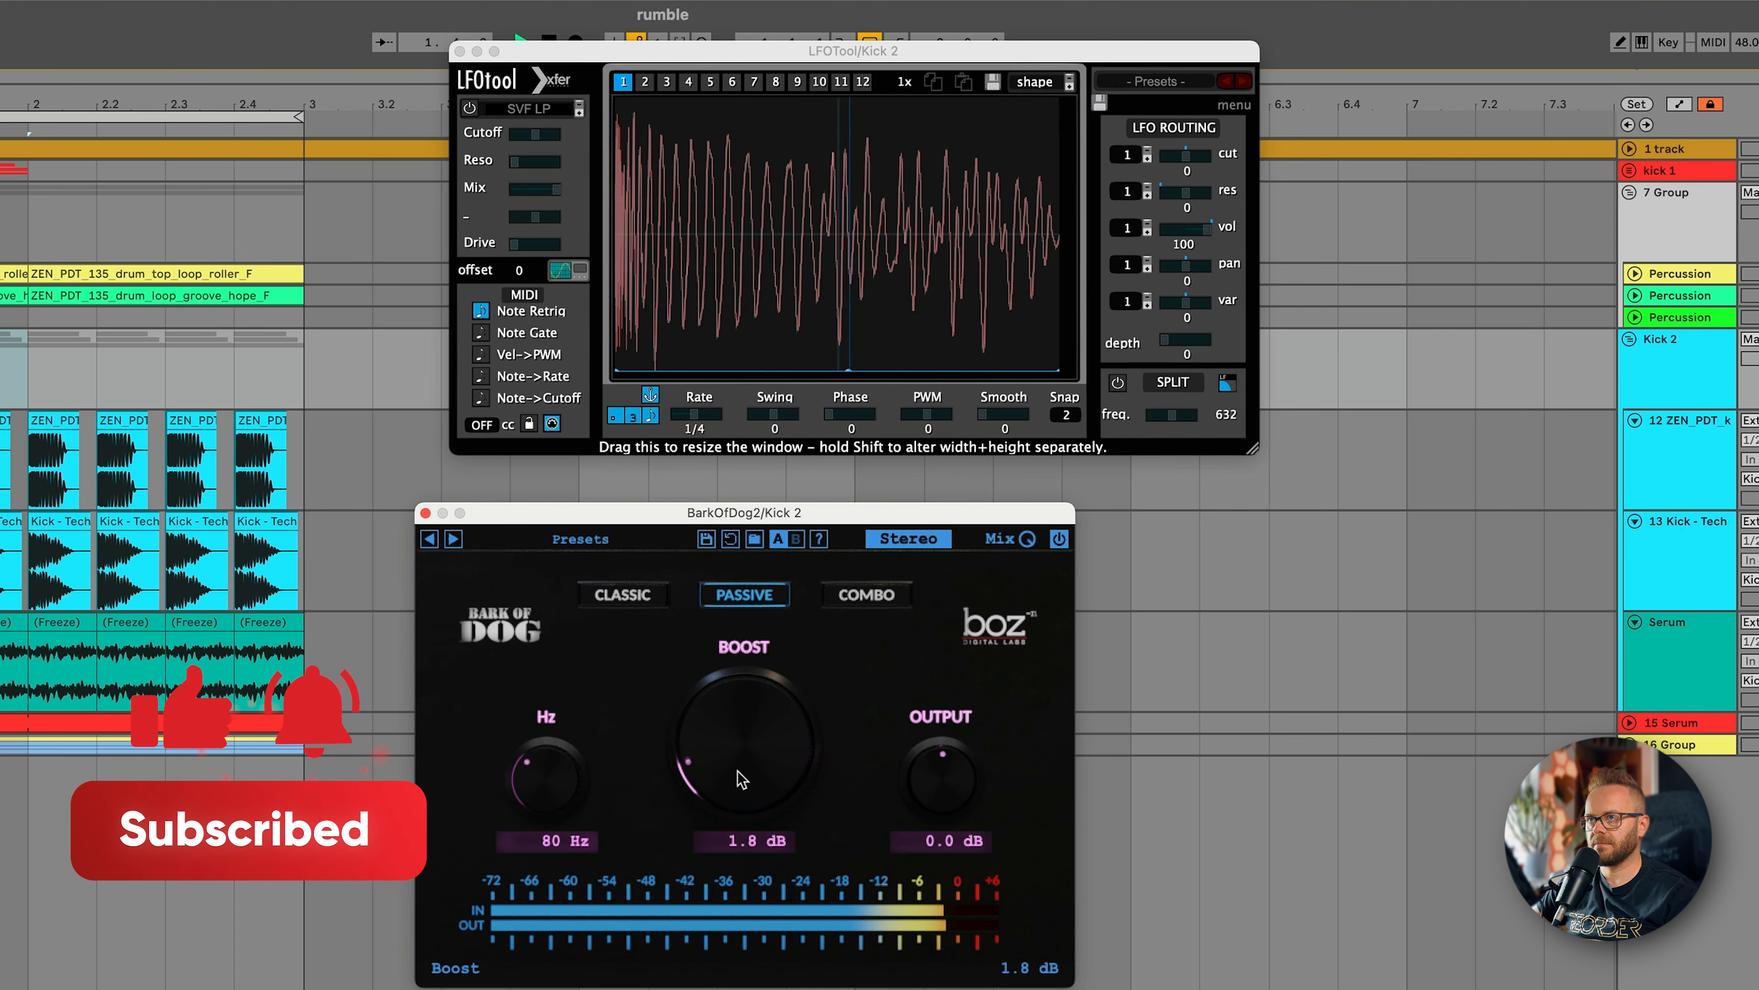
{"action": "left_click", "coordinate": [1684, 483]}
{"action": "key", "text": "space"}
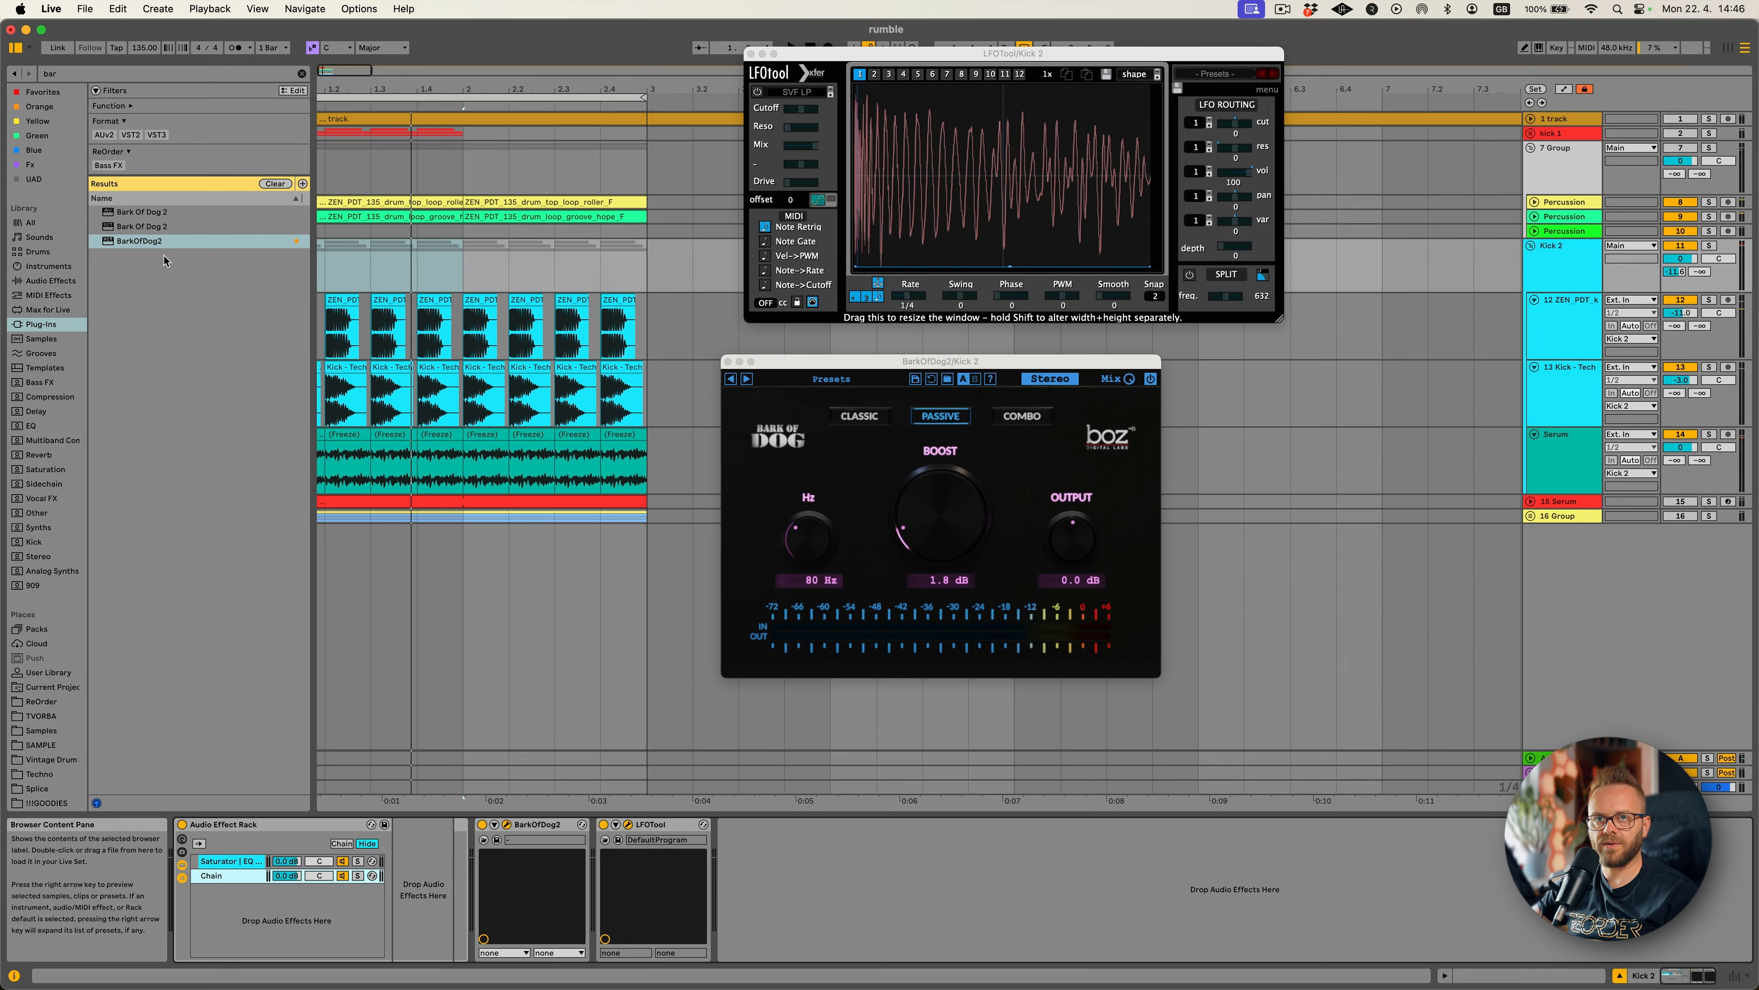
Add EQ Eight before BarkOfDog2 on Kick 2, boosting band 2 by 3.35 dB and band 3 by 3.10 dB at 1.67 kHz.
{"action": "left_click_drag", "start_coordinate": [477, 853], "coordinate": [478, 855]}
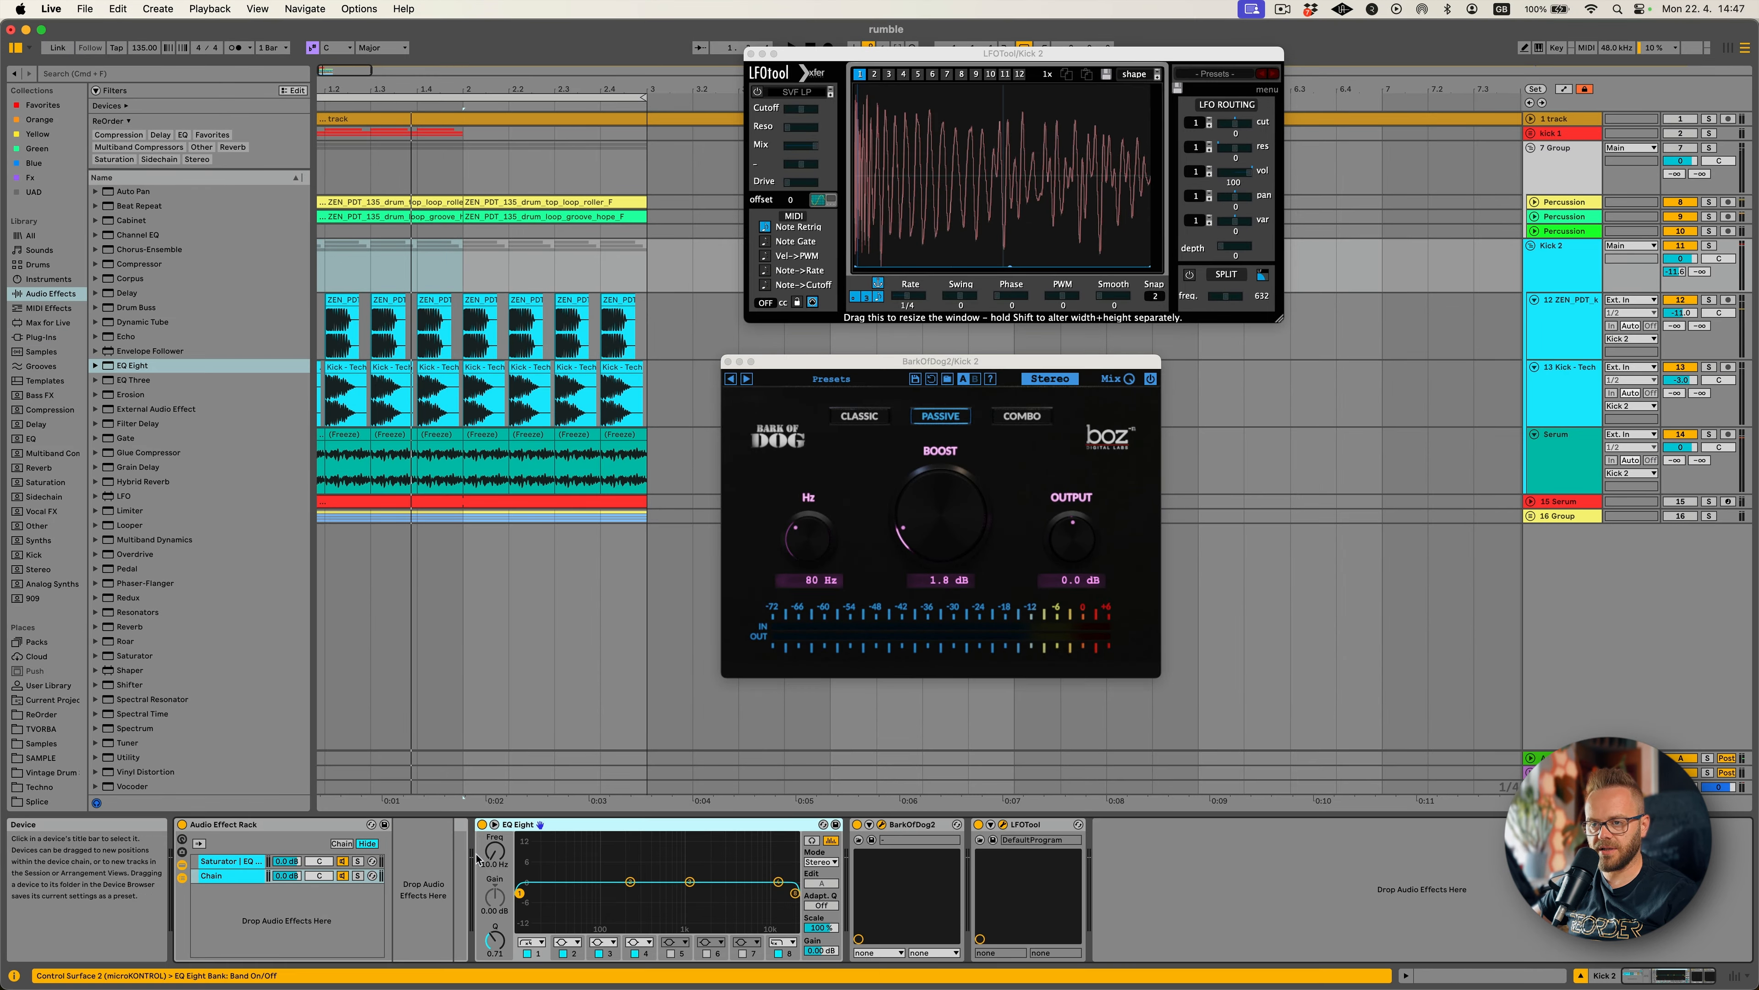
{"action": "left_click_drag", "start_coordinate": [650, 891], "coordinate": [638, 882]}
{"action": "left_click_drag", "start_coordinate": [638, 758], "coordinate": [631, 753]}
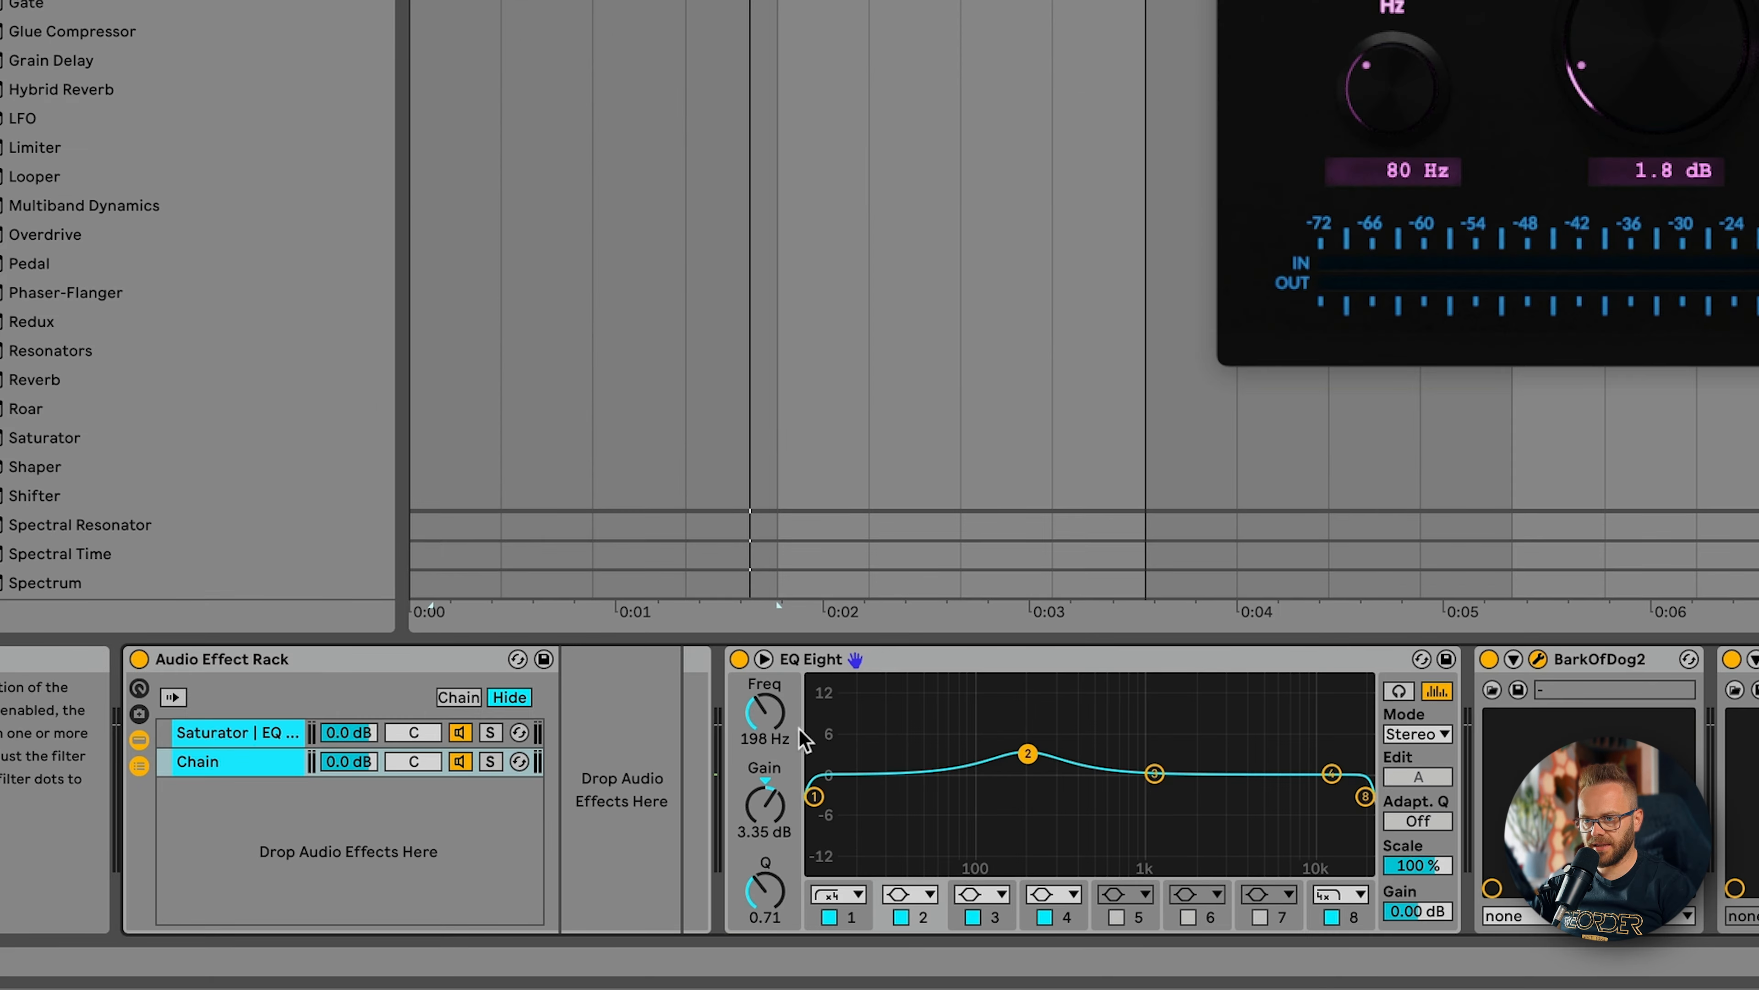
{"action": "key", "text": "space"}
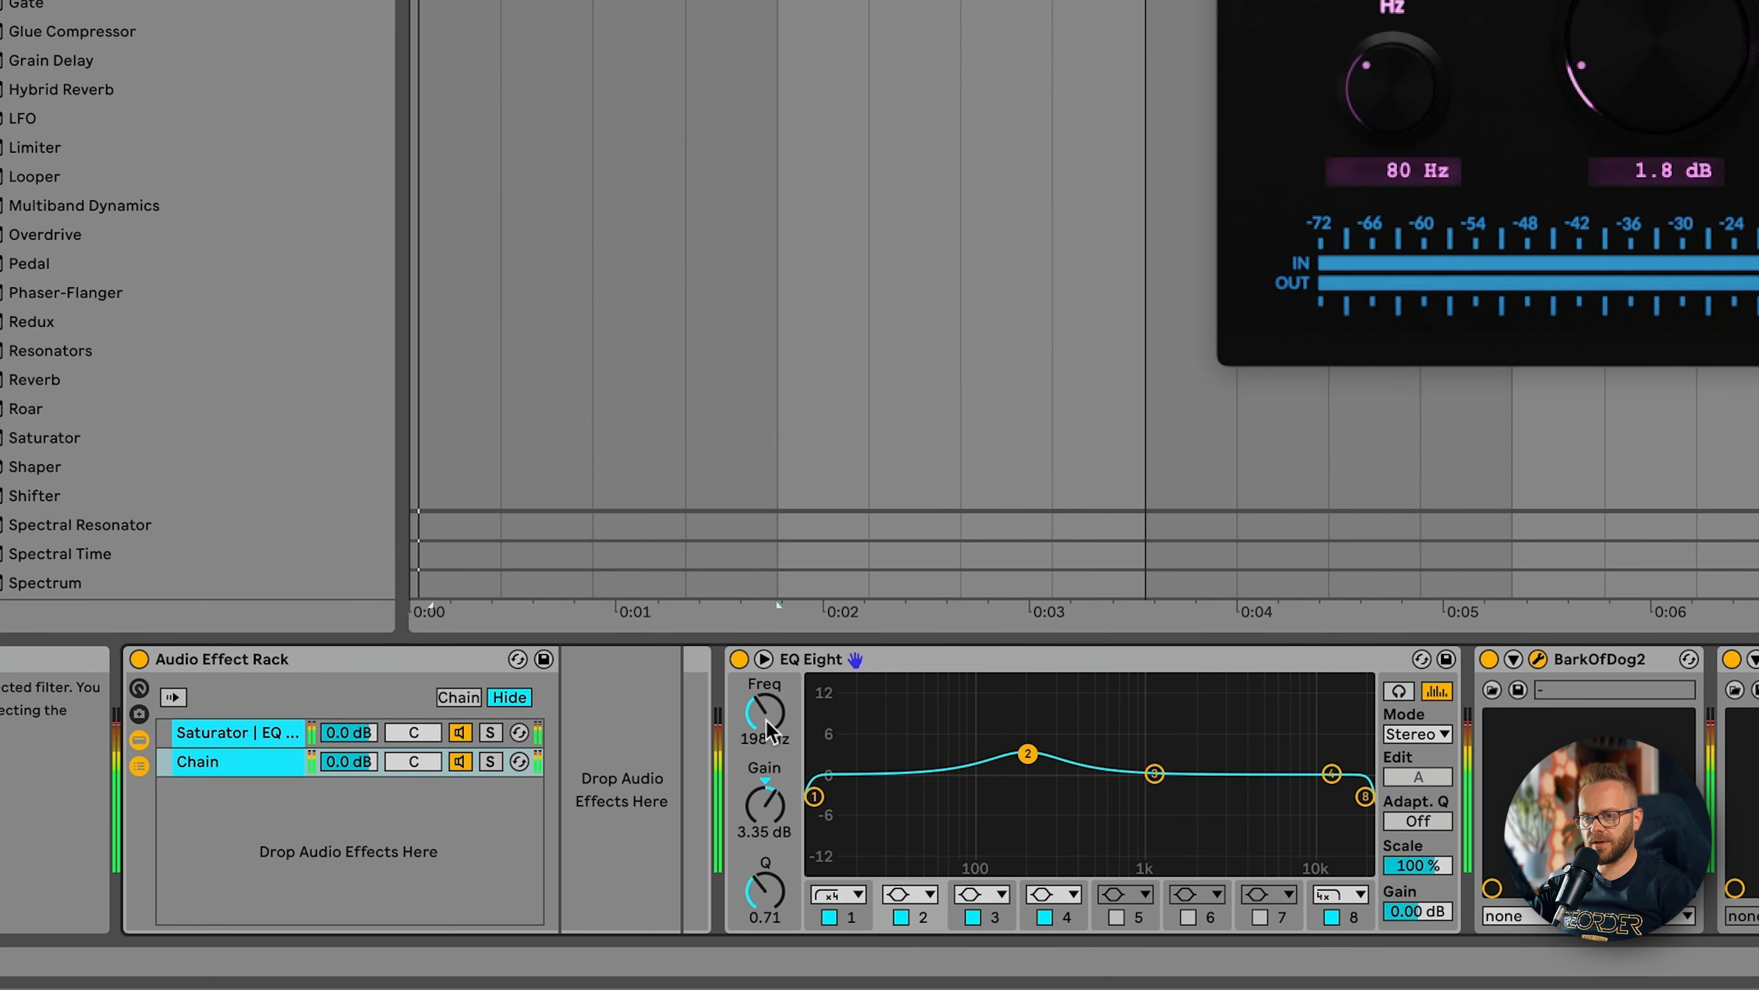
{"action": "left_click_drag", "start_coordinate": [768, 717], "coordinate": [768, 744]}
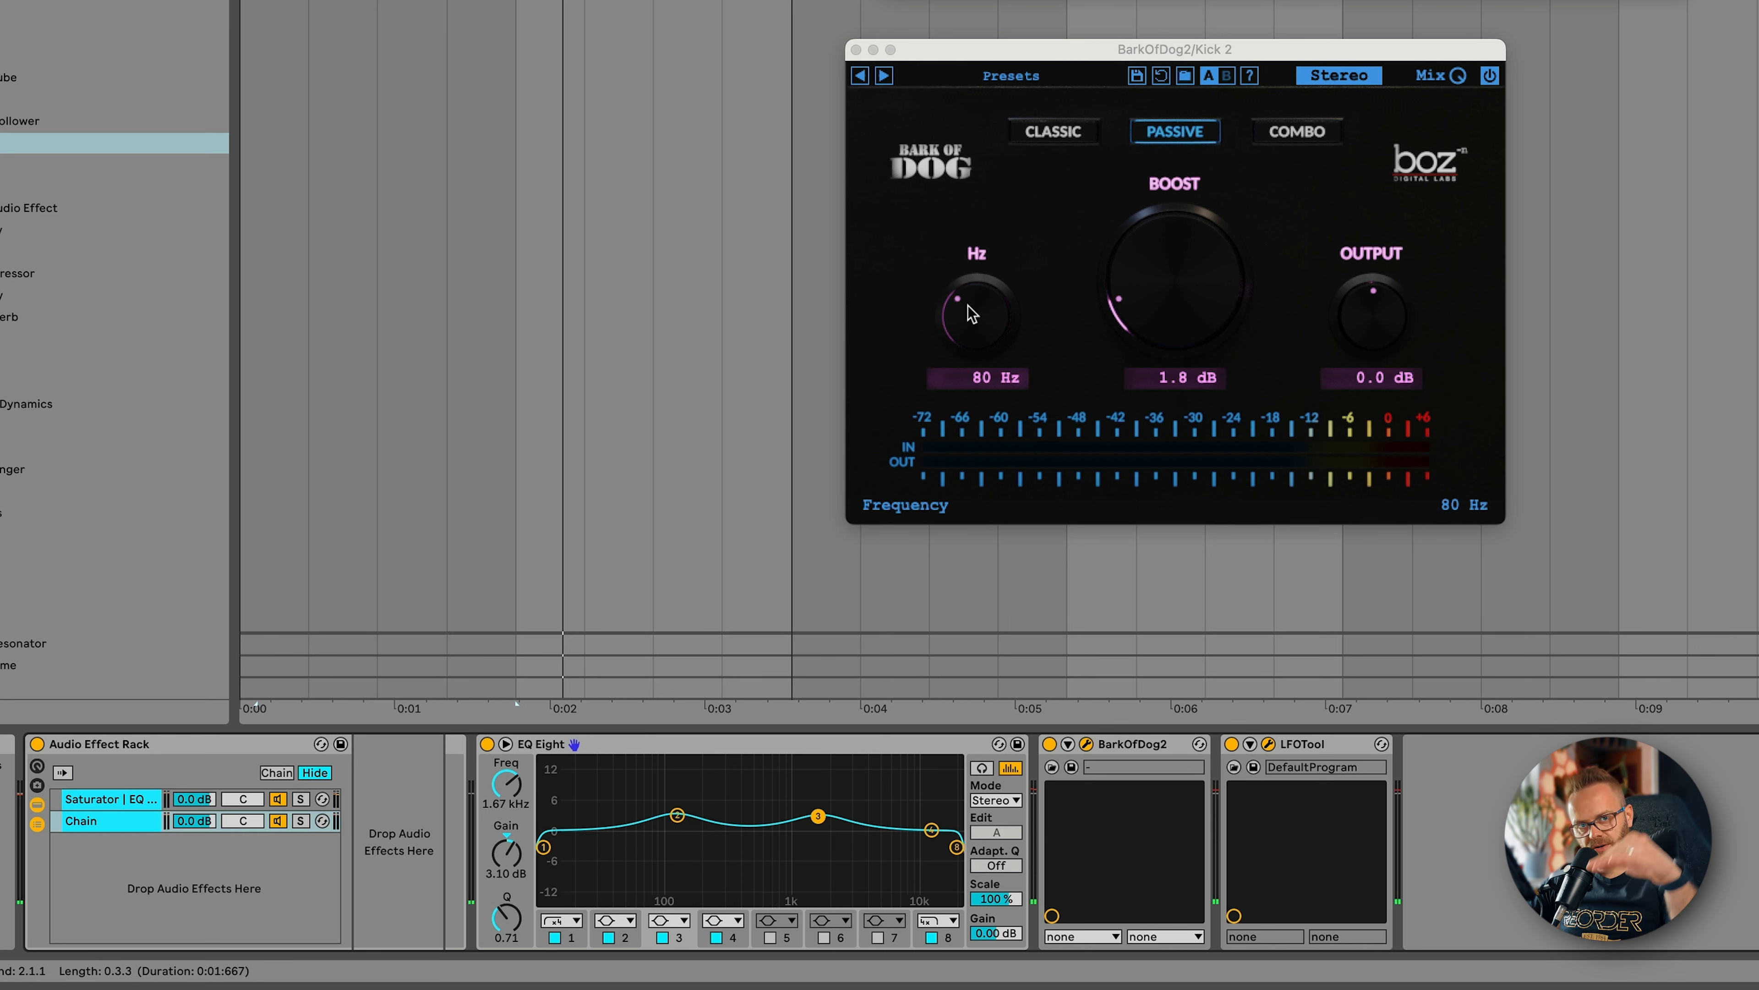
Set BarkOfDog2 to 47 Hz with a 2.0 dB Boost and EQ Eight band 2 to 3.84 dB at 116 Hz.
{"action": "key", "text": "space"}
{"action": "left_click_drag", "start_coordinate": [970, 310], "coordinate": [965, 335]}
{"action": "left_click_drag", "start_coordinate": [1148, 316], "coordinate": [1150, 310]}
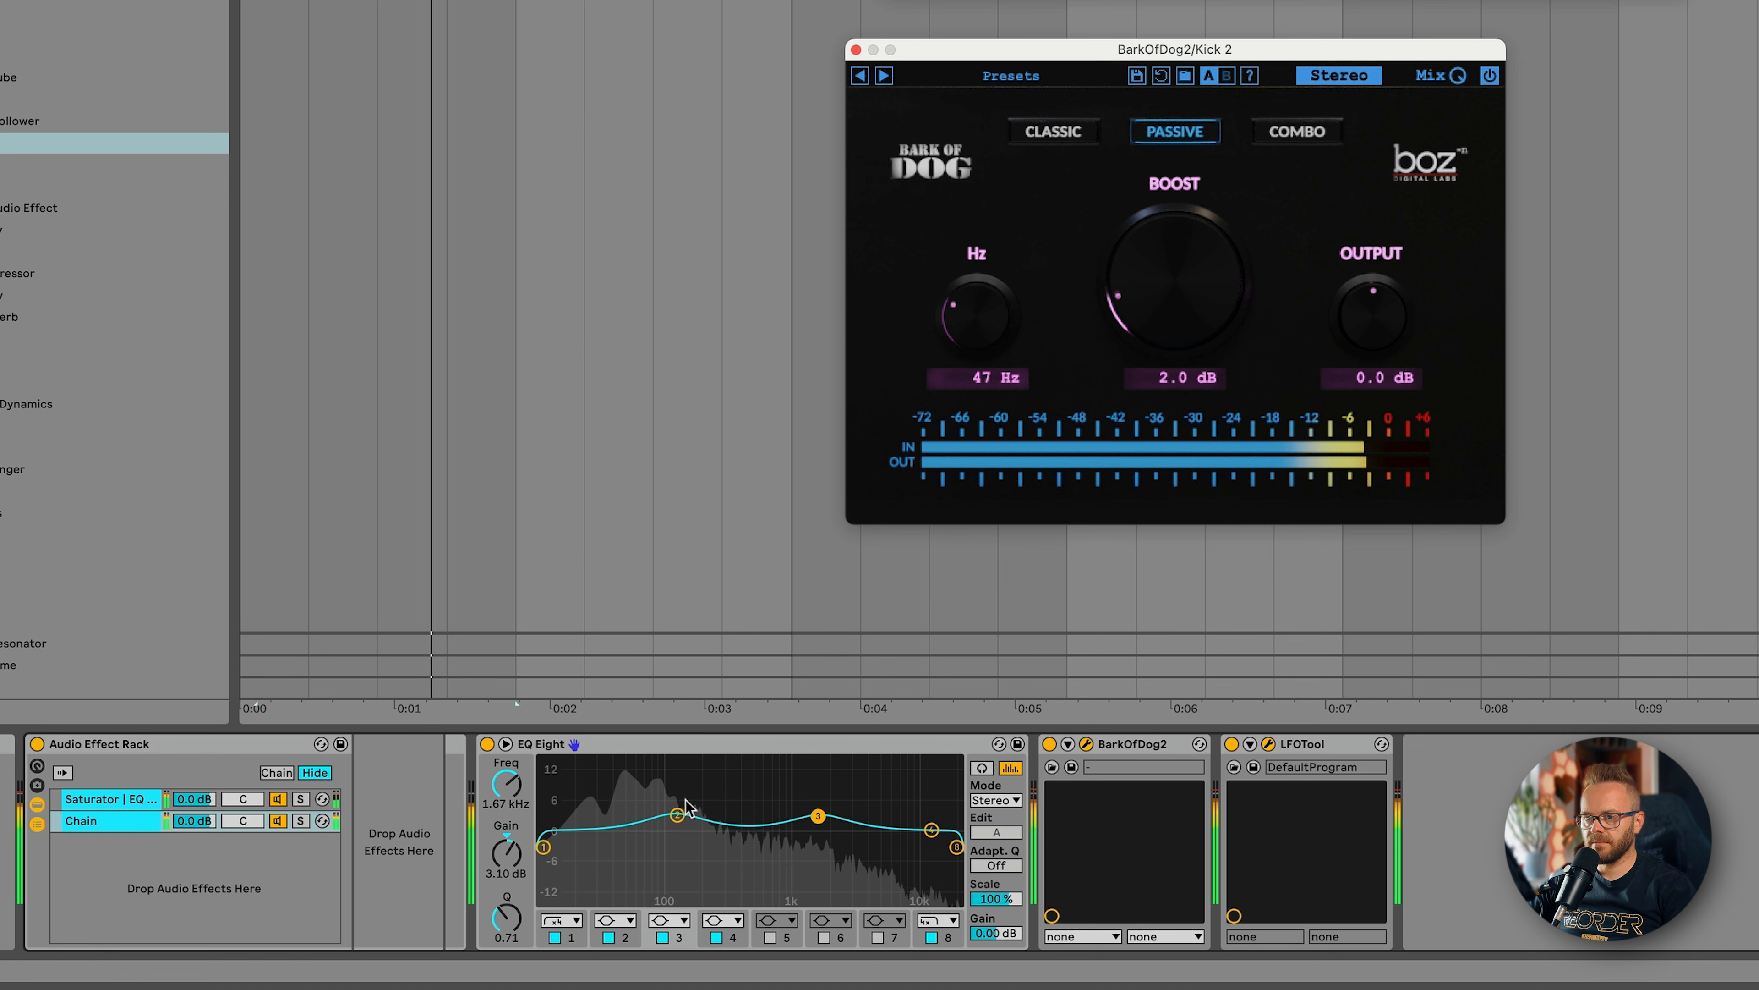
{"action": "left_click", "coordinate": [677, 814]}
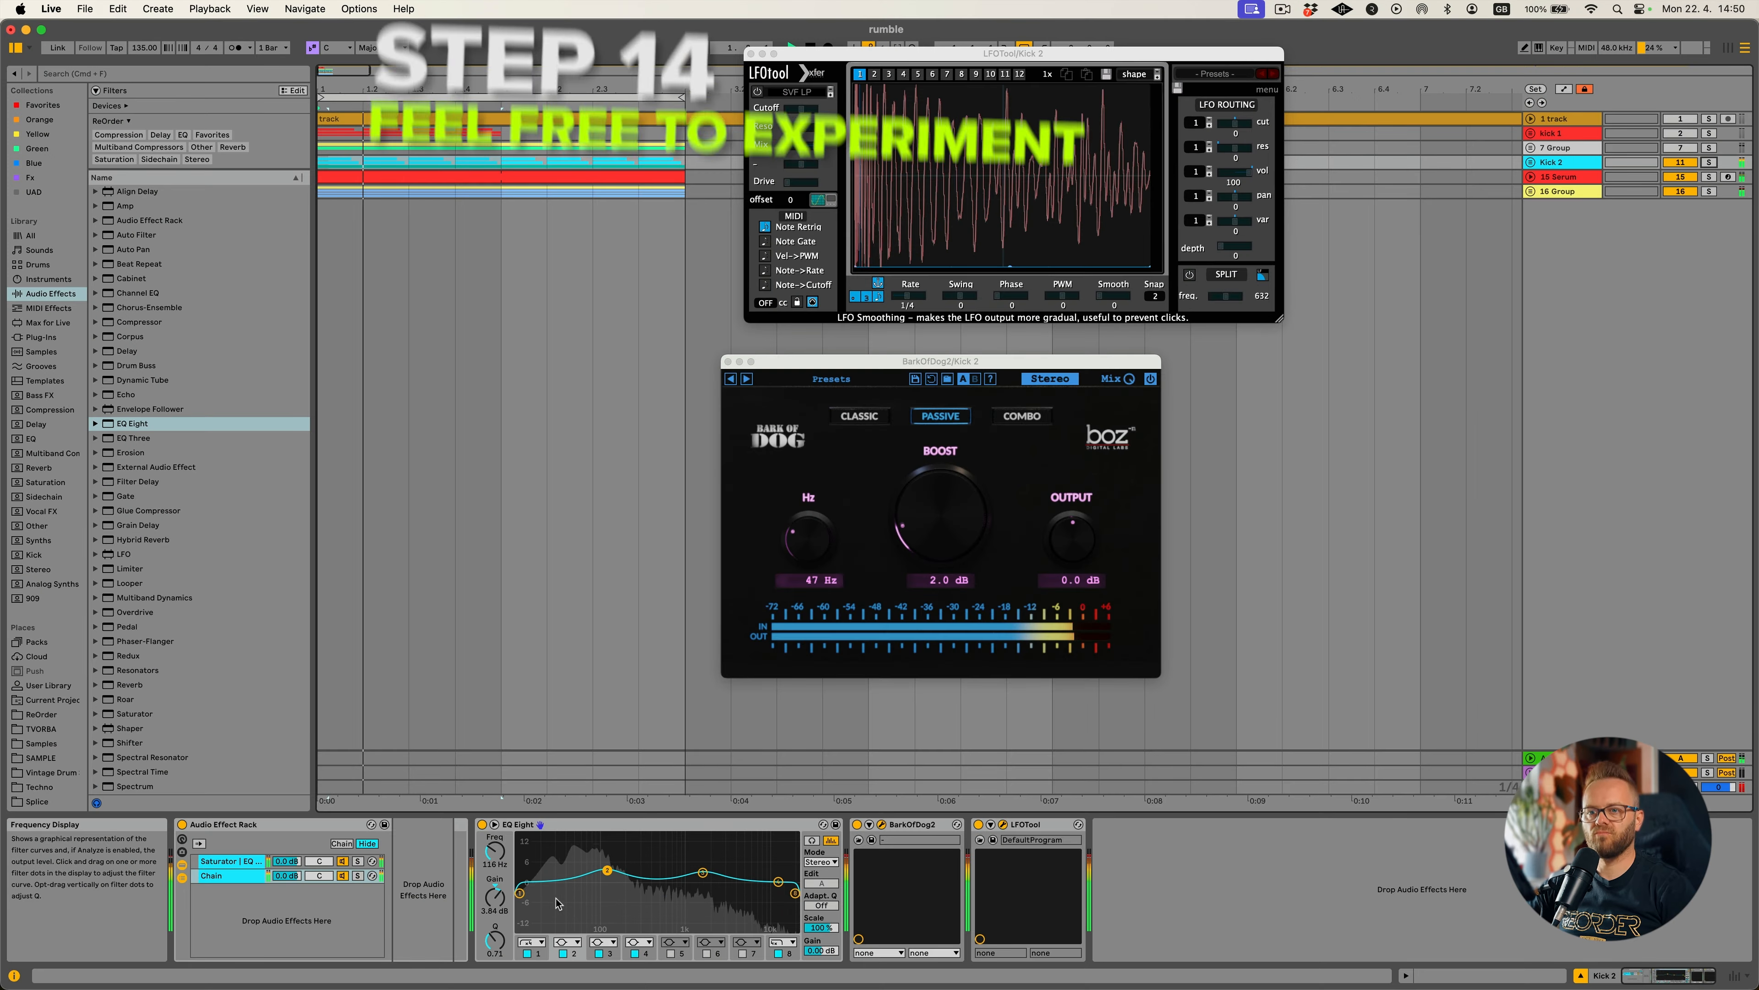
Show the devices of the rack's Saturator chain on the Kick 2 group.
{"action": "left_click", "coordinate": [233, 862]}
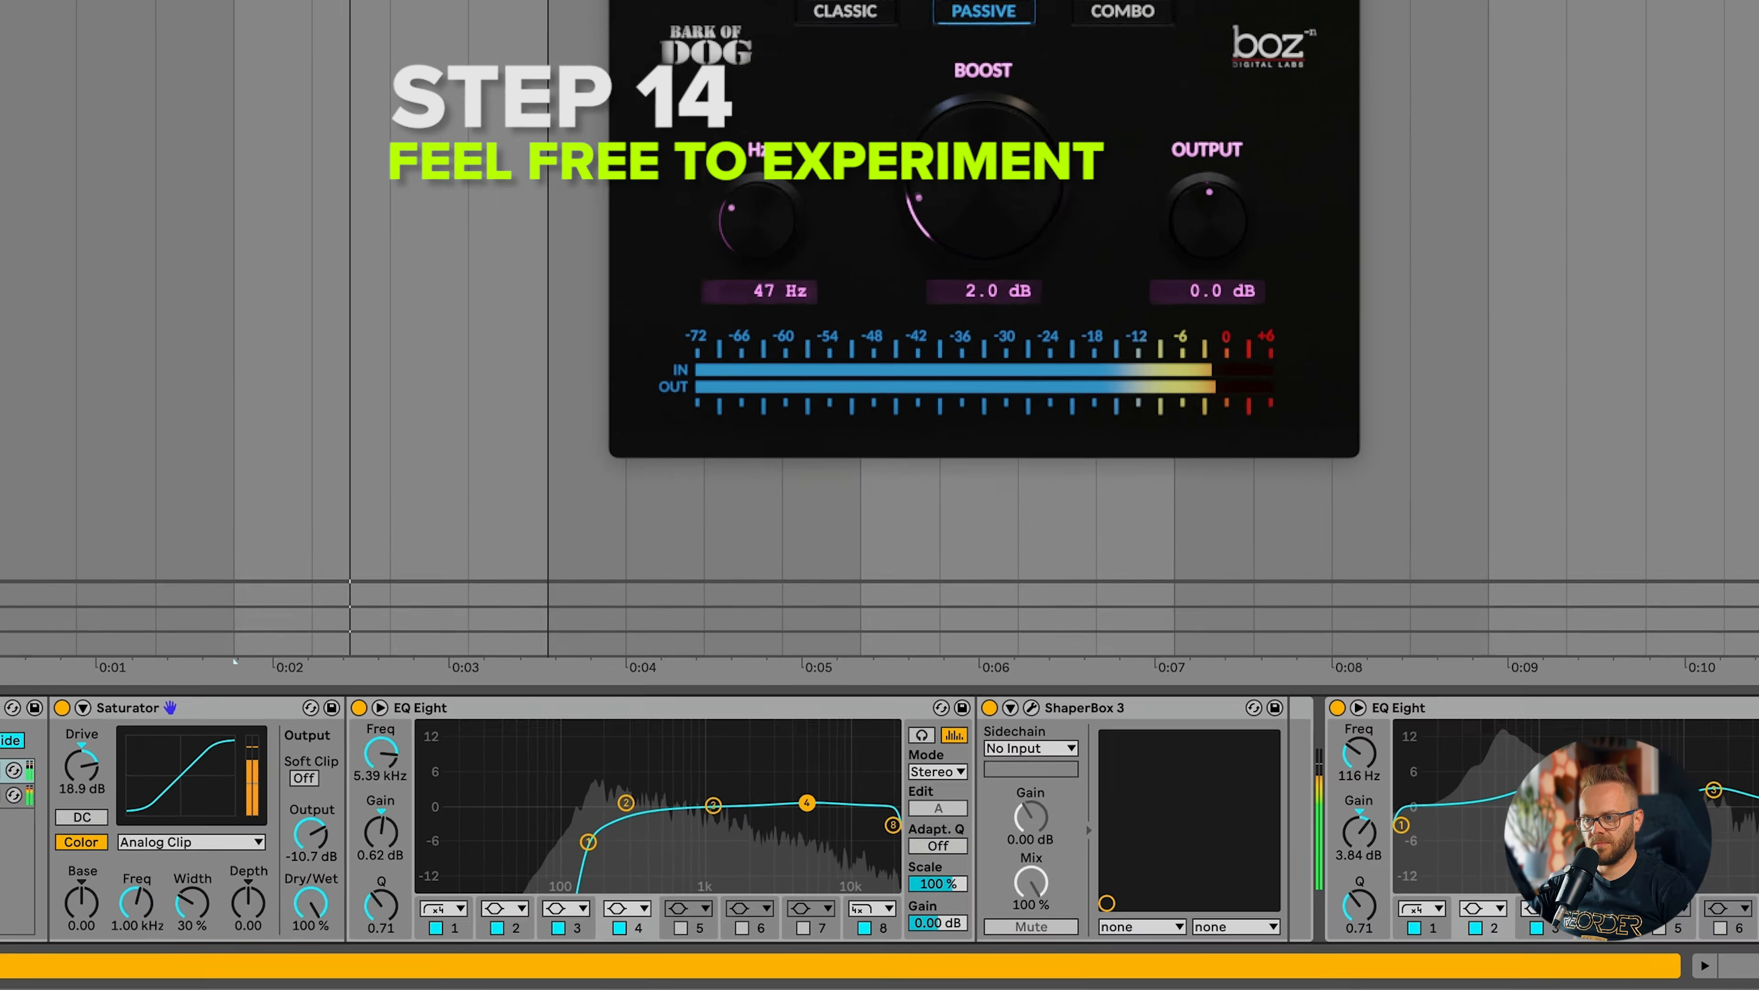